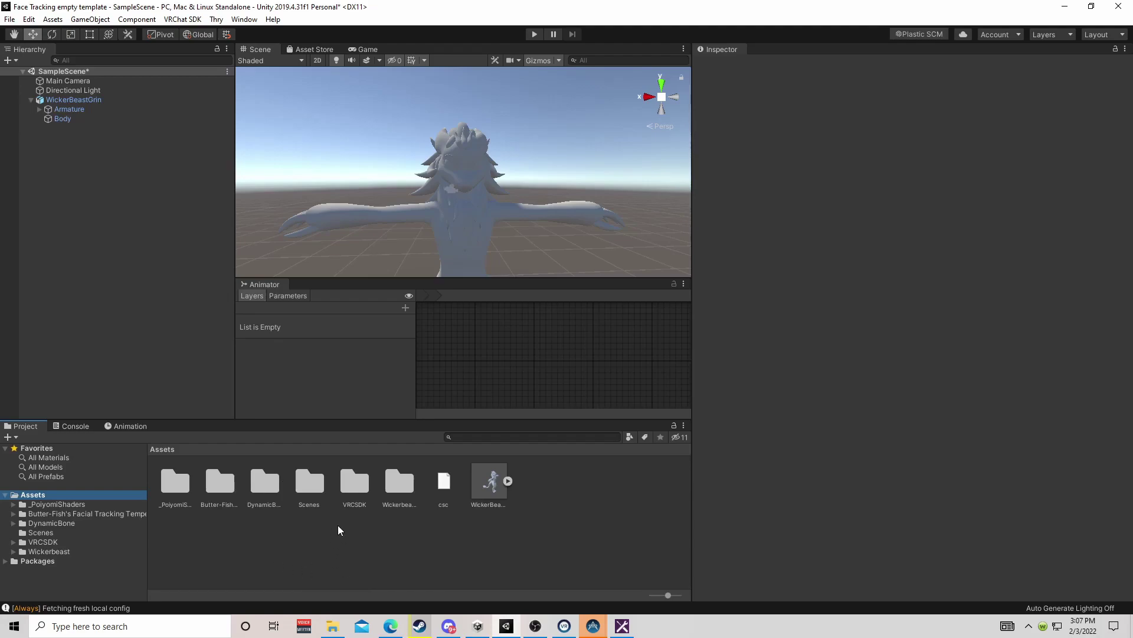
Open the MAIN PARAM expression parameters asset from WickerBeastGrin's Expressions settings
click(23, 99)
scroll(912, 527, down, 8)
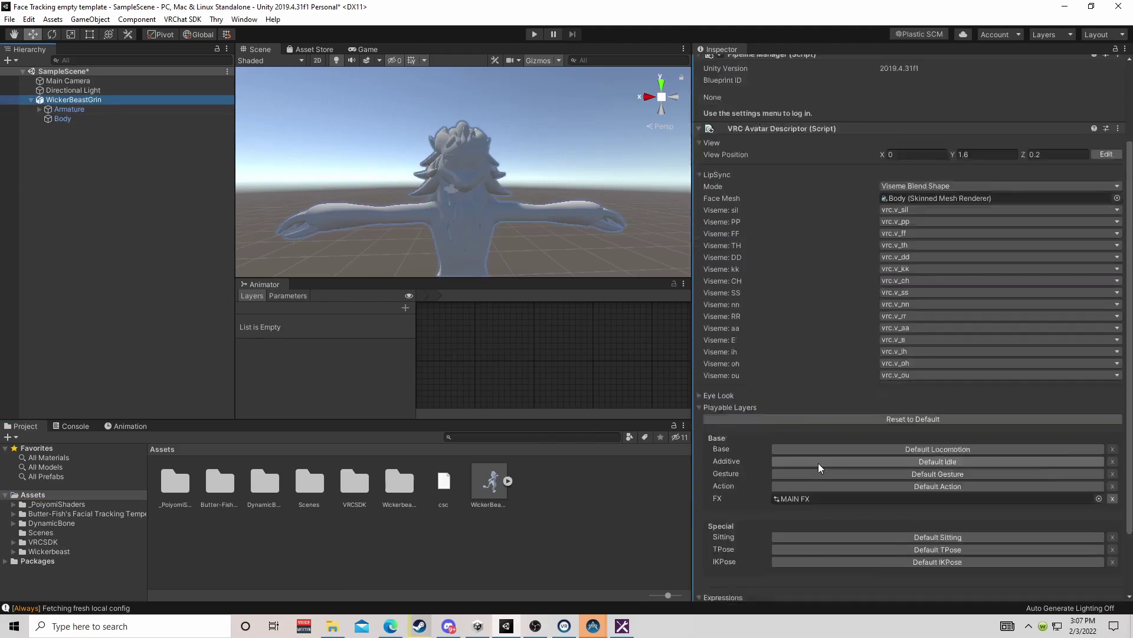
click(933, 554)
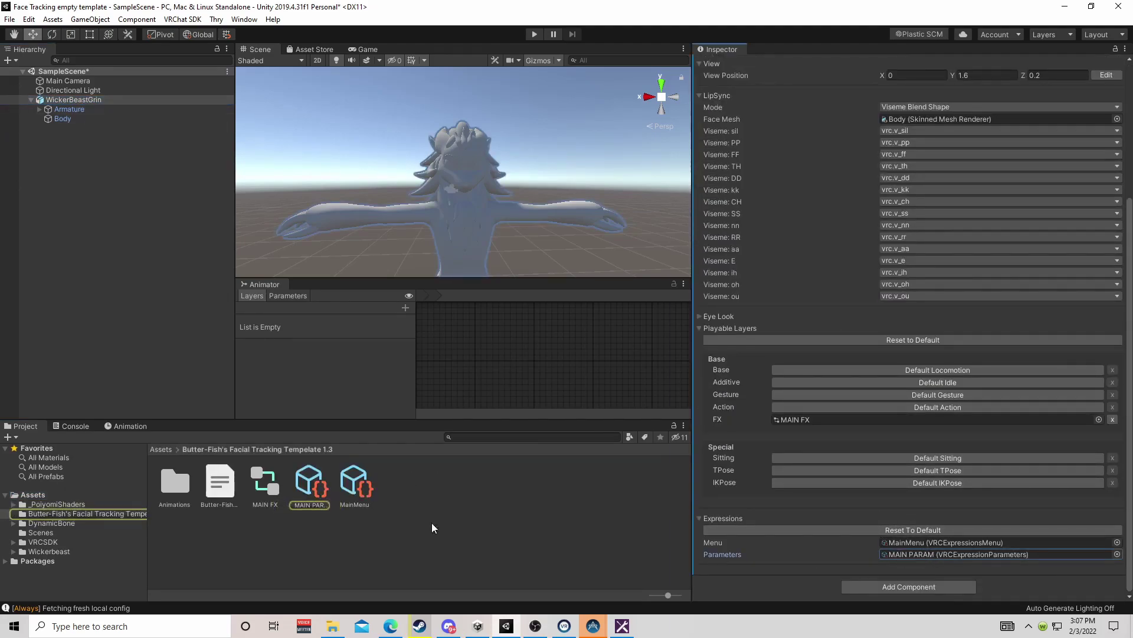
click(308, 488)
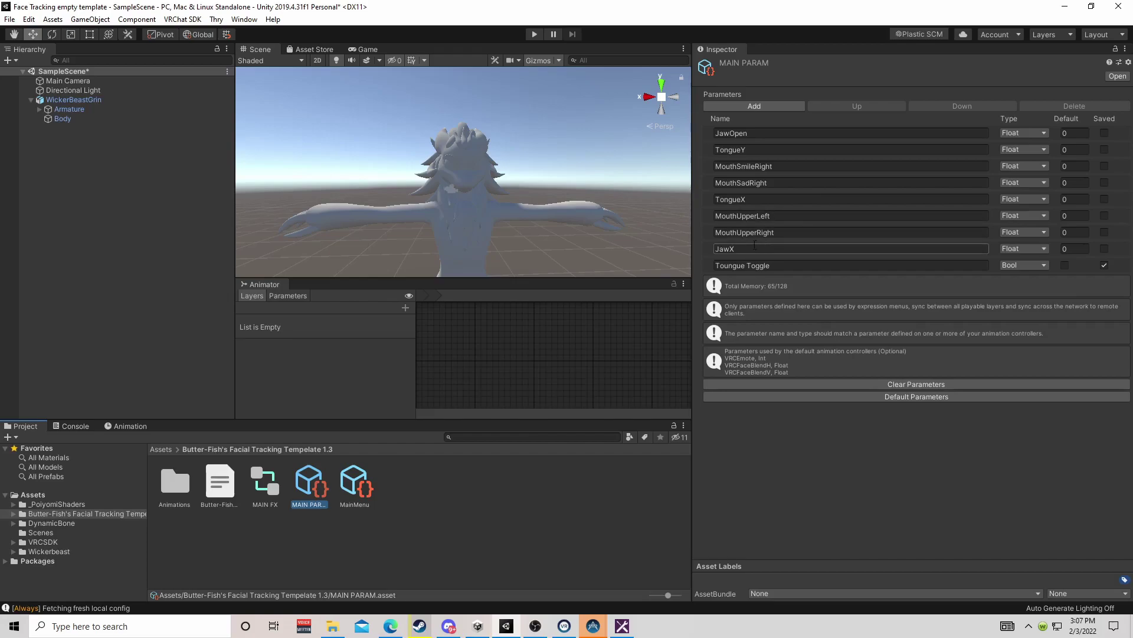
click(759, 290)
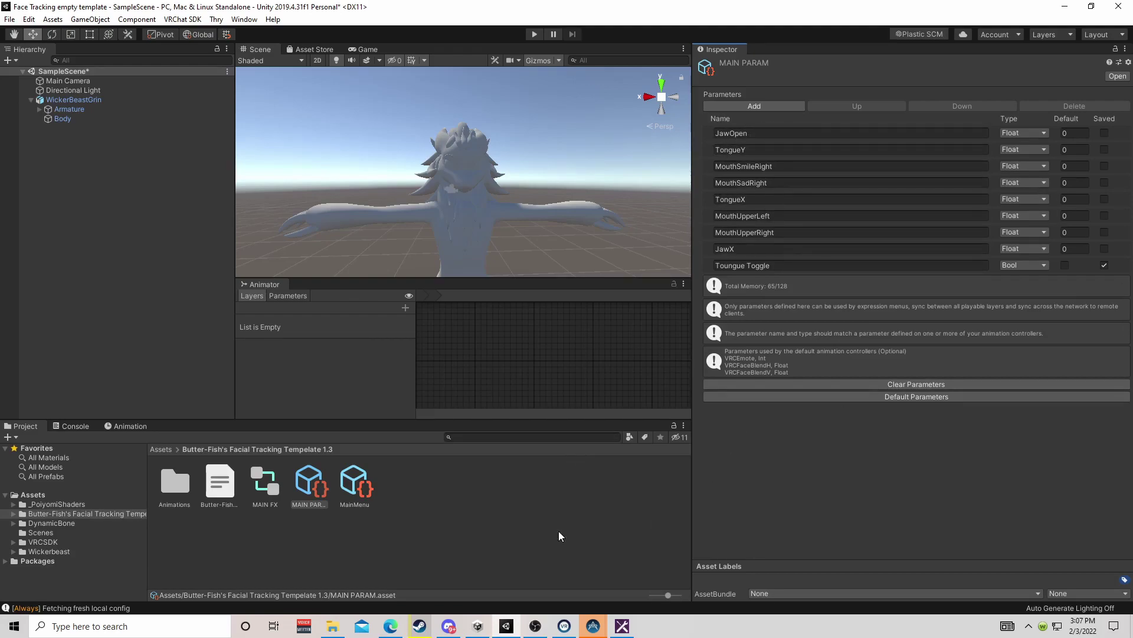
key(alt+Tab)
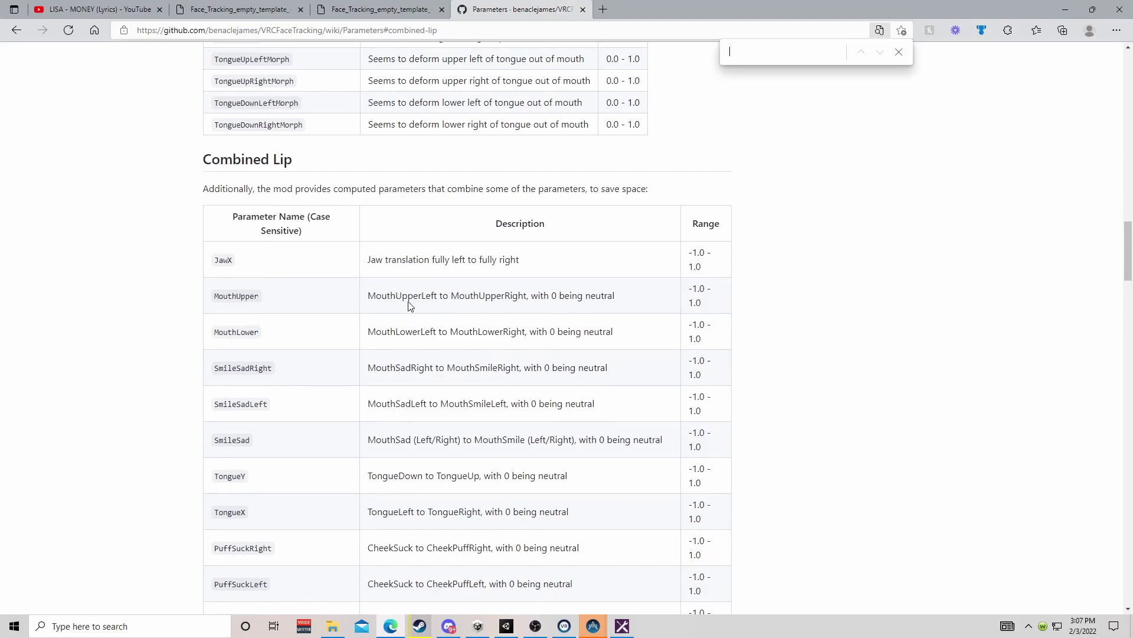
scroll(301, 253, up, 15)
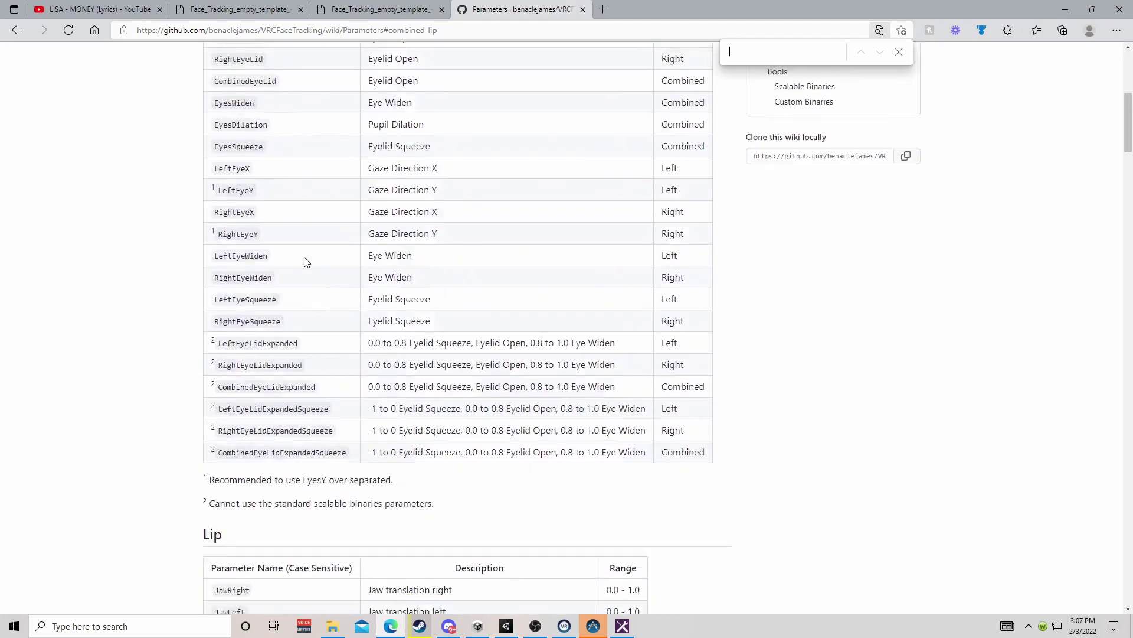
scroll(308, 266, down, 10)
scroll(308, 265, down, 9)
scroll(372, 286, up, 1)
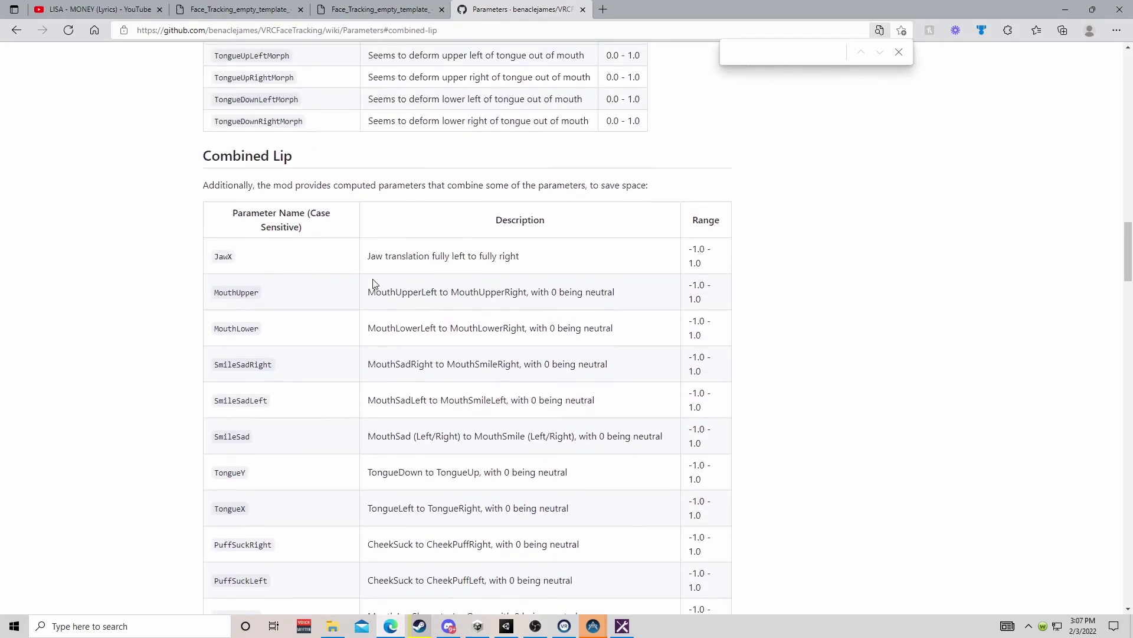
scroll(188, 189, up, 7)
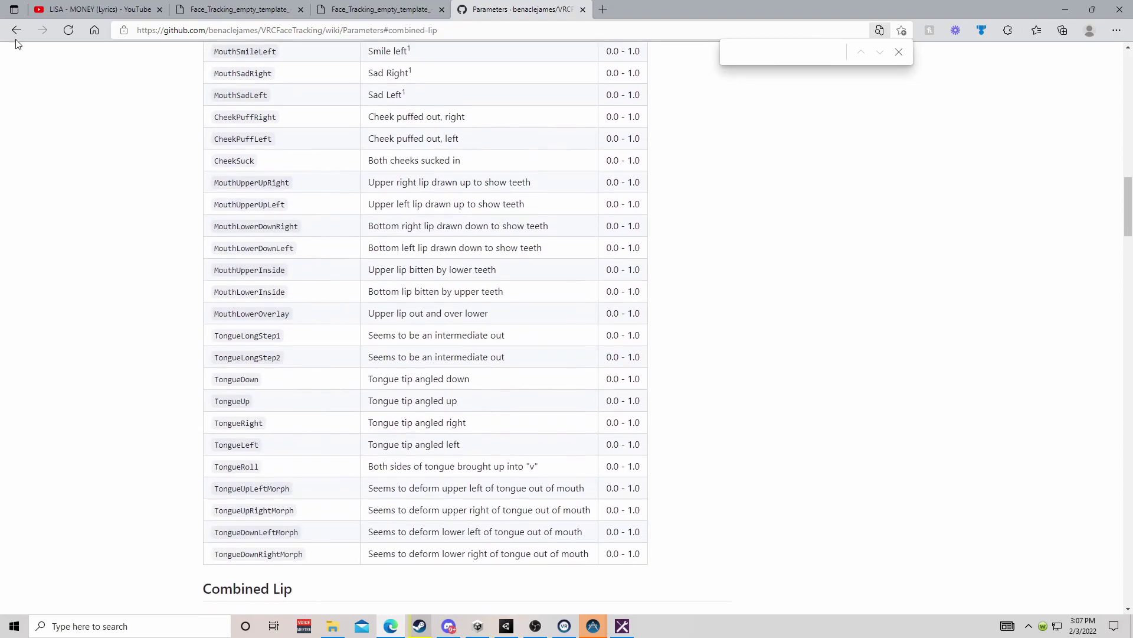
click(16, 30)
scroll(374, 265, up, 20)
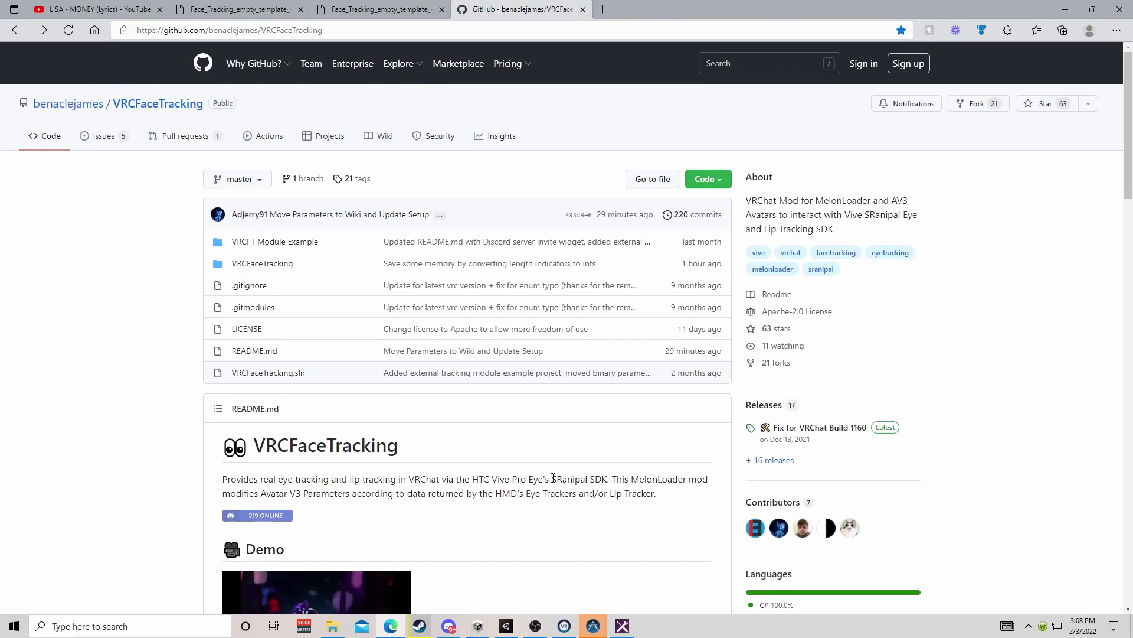
scroll(418, 435, down, 10)
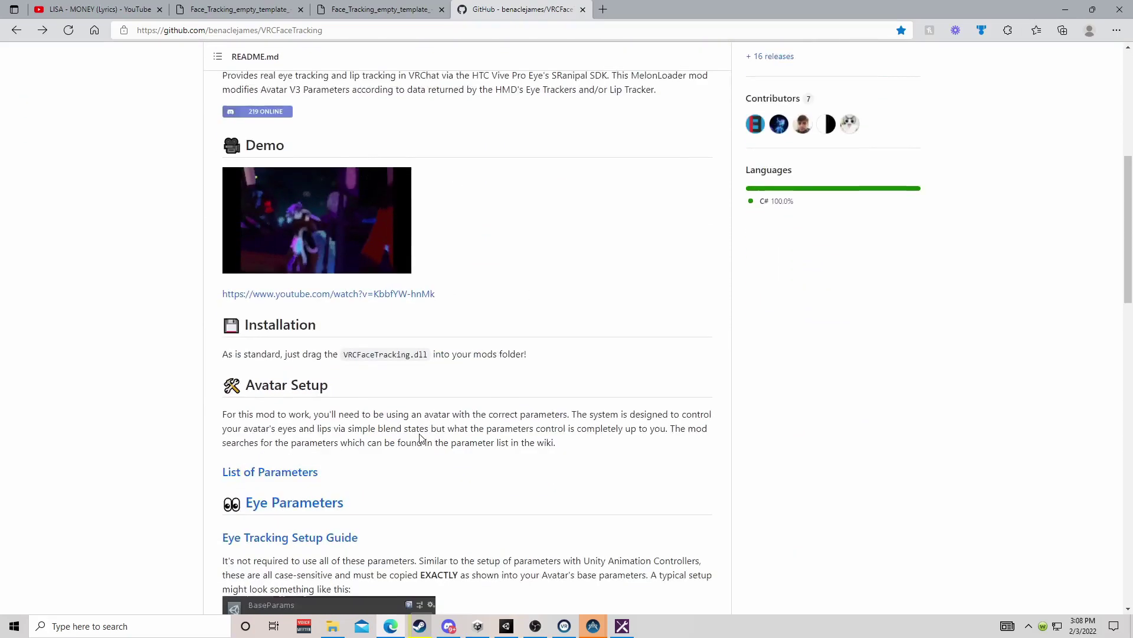
scroll(417, 435, down, 9)
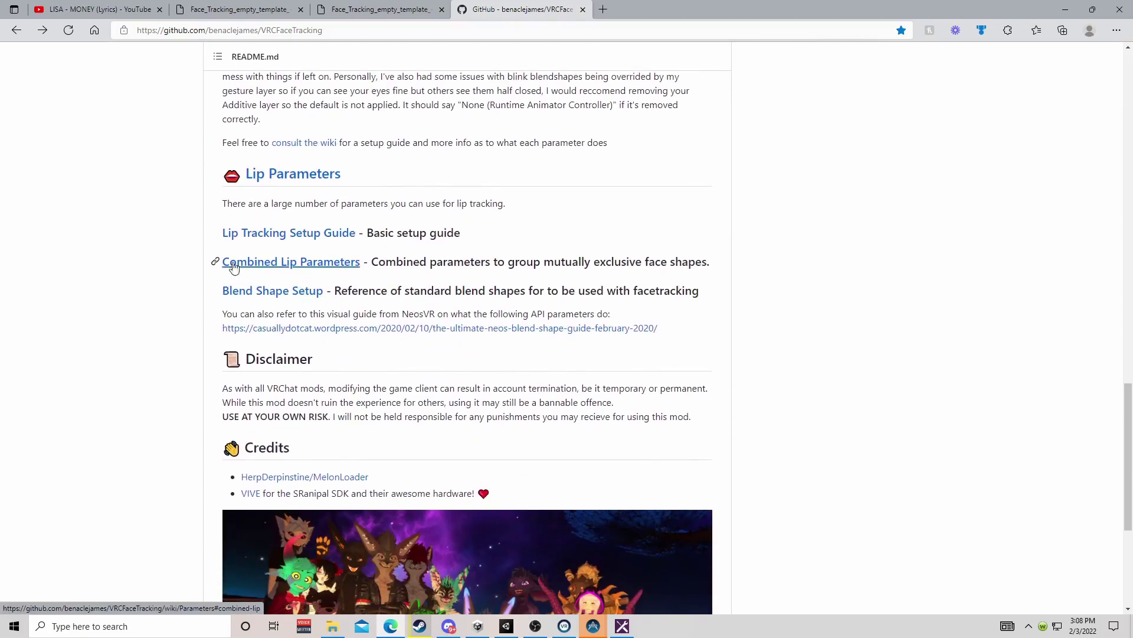
click(333, 267)
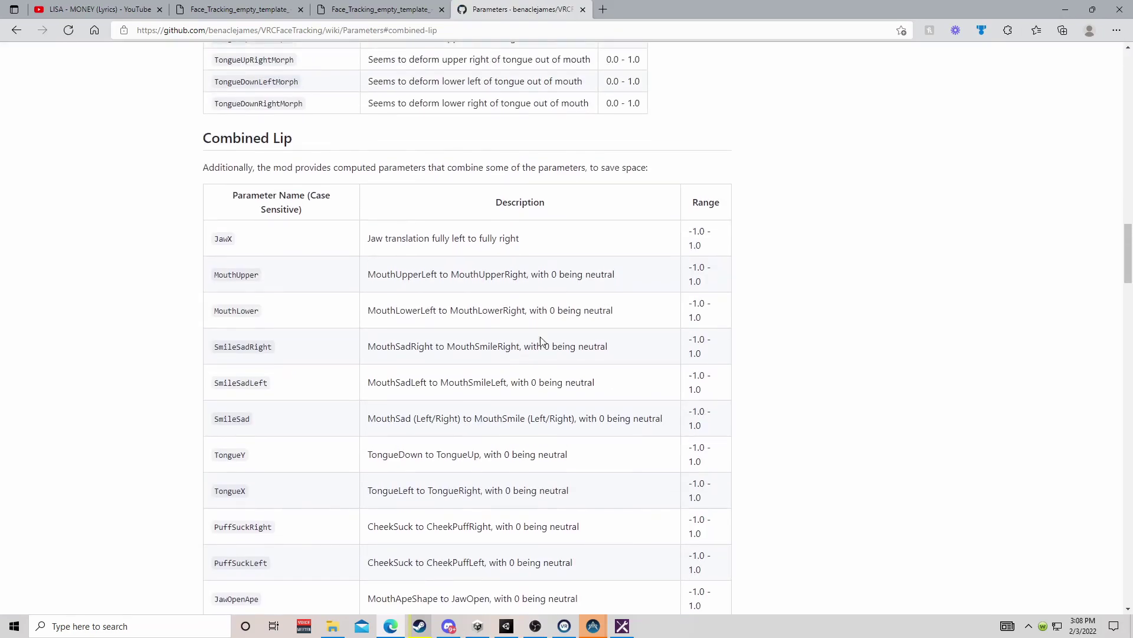
scroll(277, 221, down, 15)
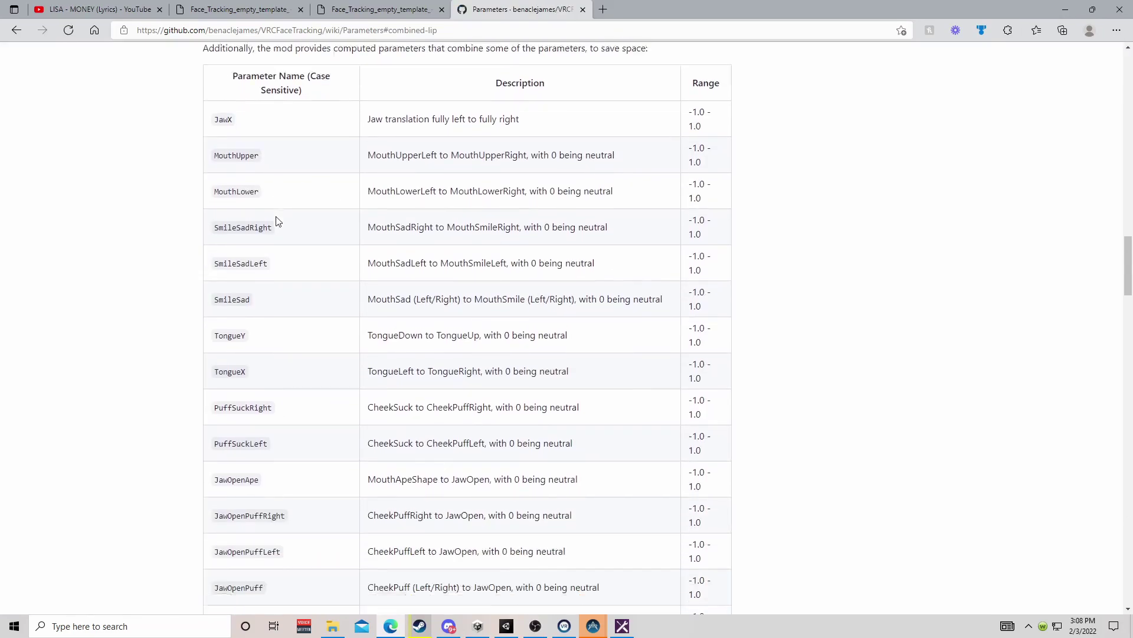
scroll(282, 231, down, 6)
scroll(286, 239, up, 18)
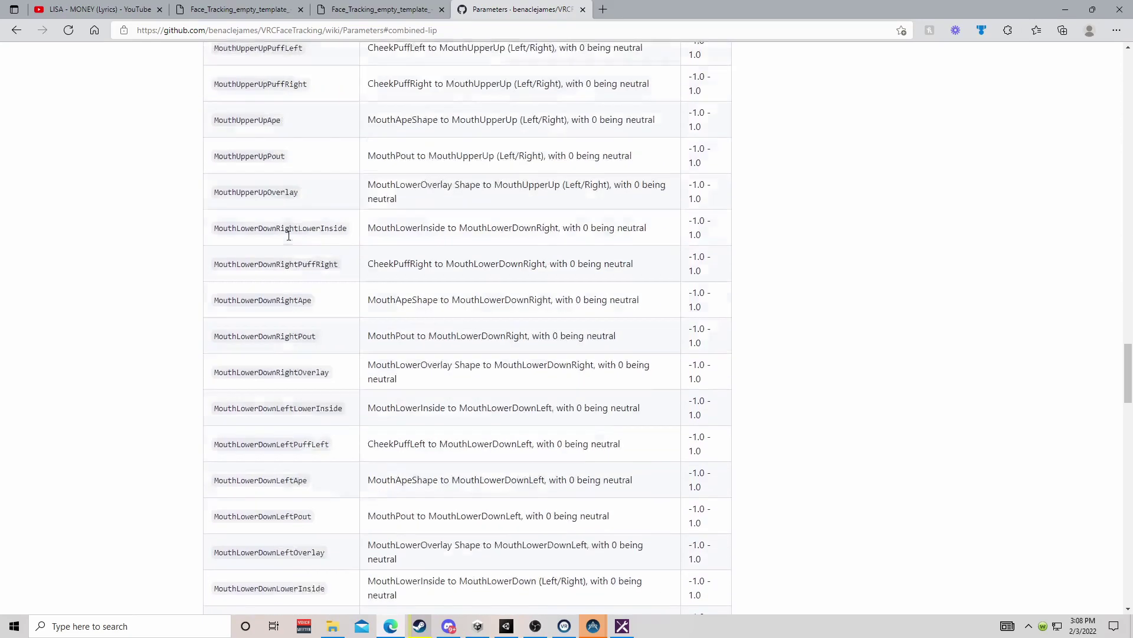
scroll(287, 242, up, 5)
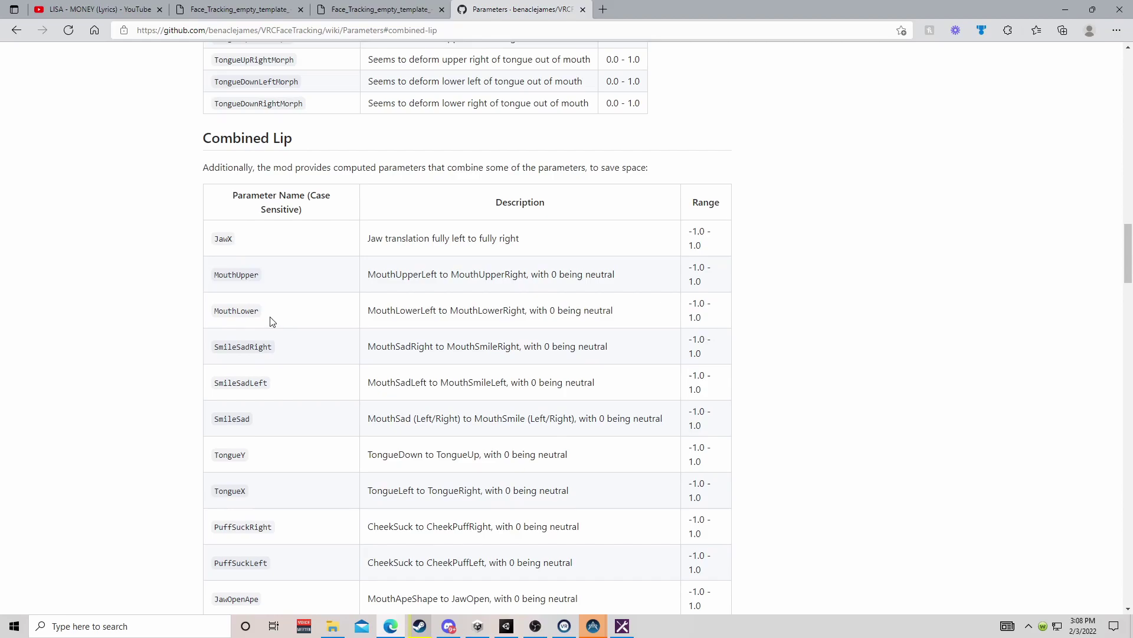
scroll(291, 430, down, 9)
scroll(294, 432, down, 6)
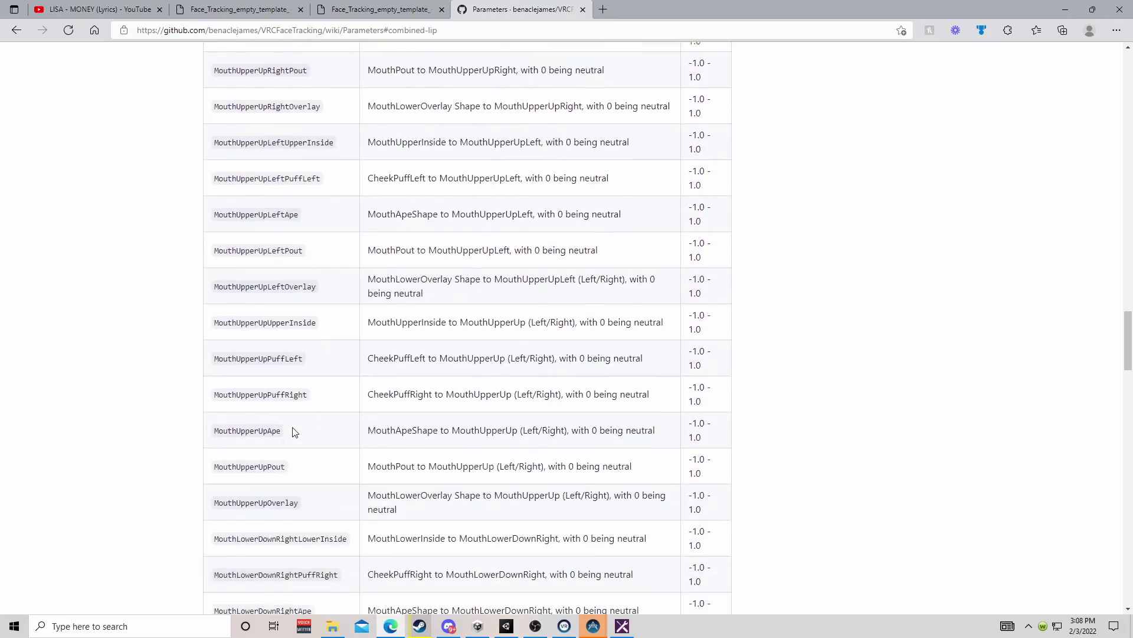
scroll(294, 432, up, 20)
scroll(294, 432, down, 1)
scroll(294, 432, down, 3)
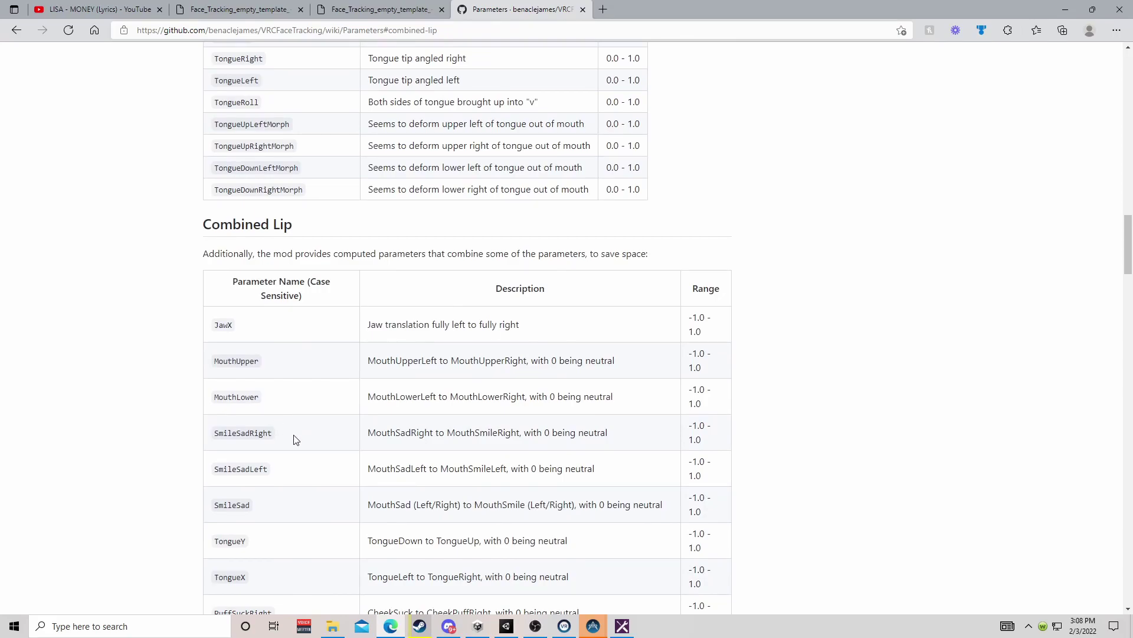
drag(293, 437, 215, 441)
key(ctrl+c)
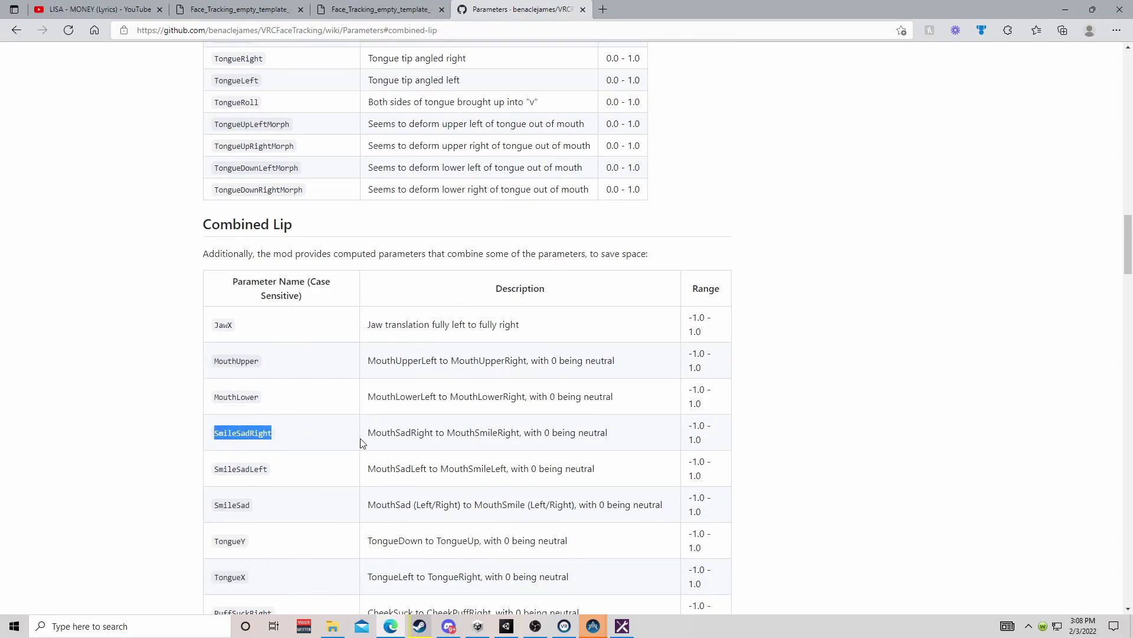
click(330, 432)
scroll(301, 481, down, 1)
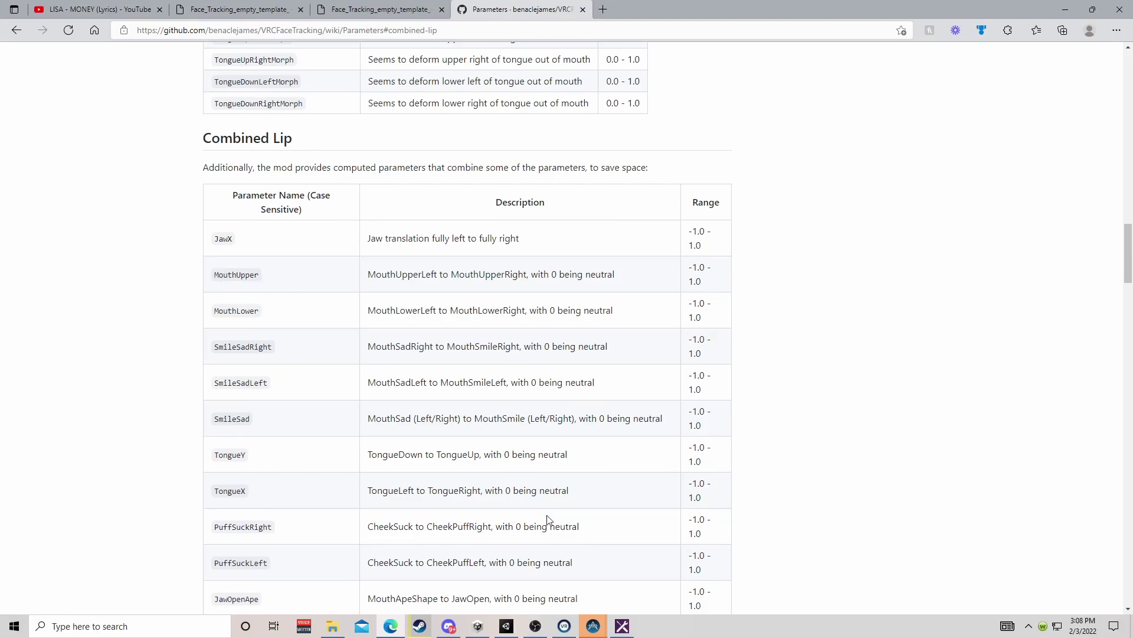
click(511, 623)
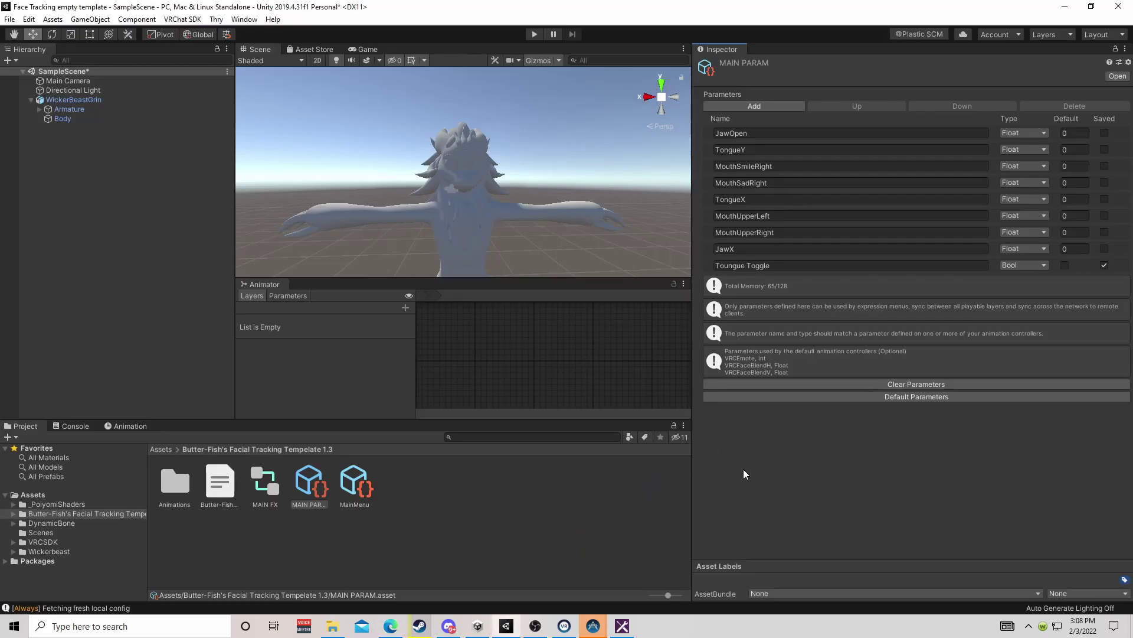
Remove the MouthSmileRight and MouthSadRight parameters from MAIN PARAM
click(708, 164)
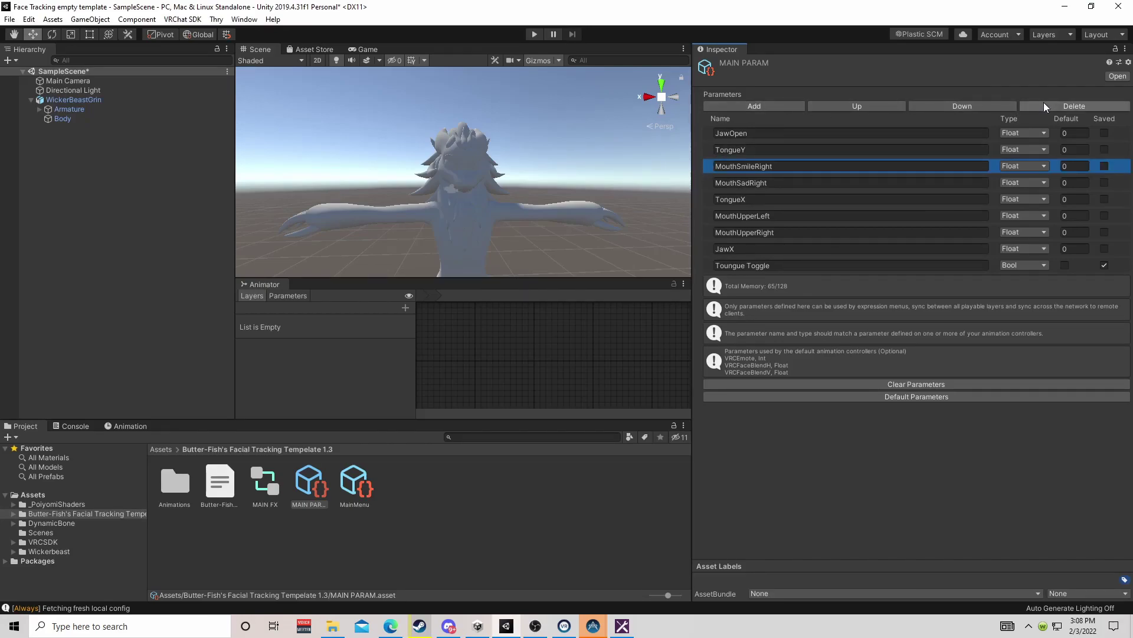
click(1043, 104)
click(709, 168)
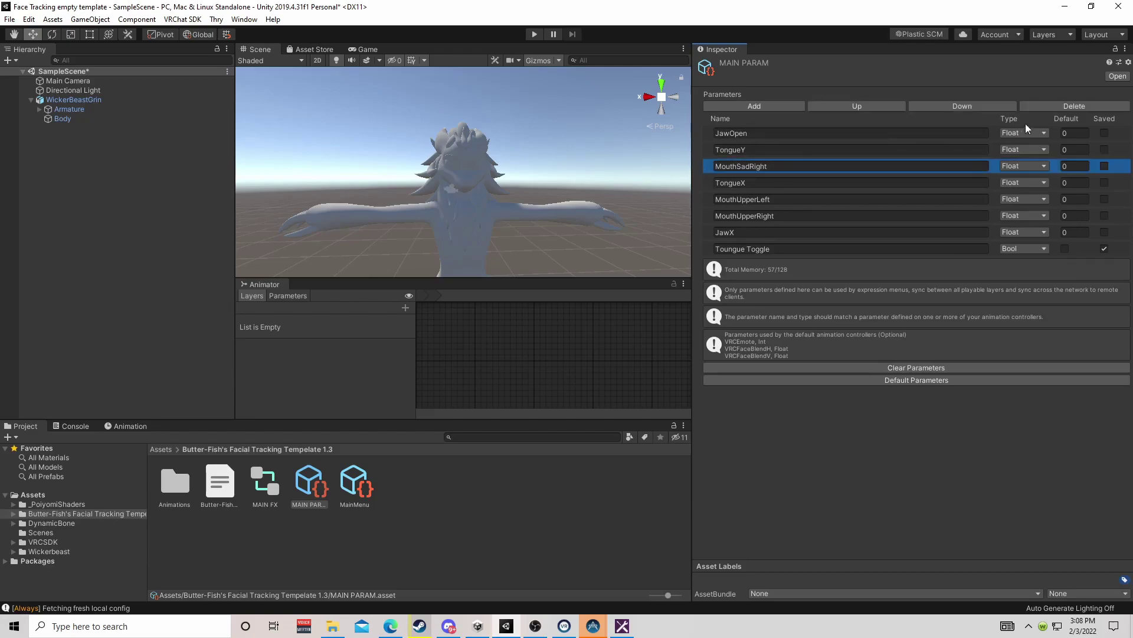
click(1047, 107)
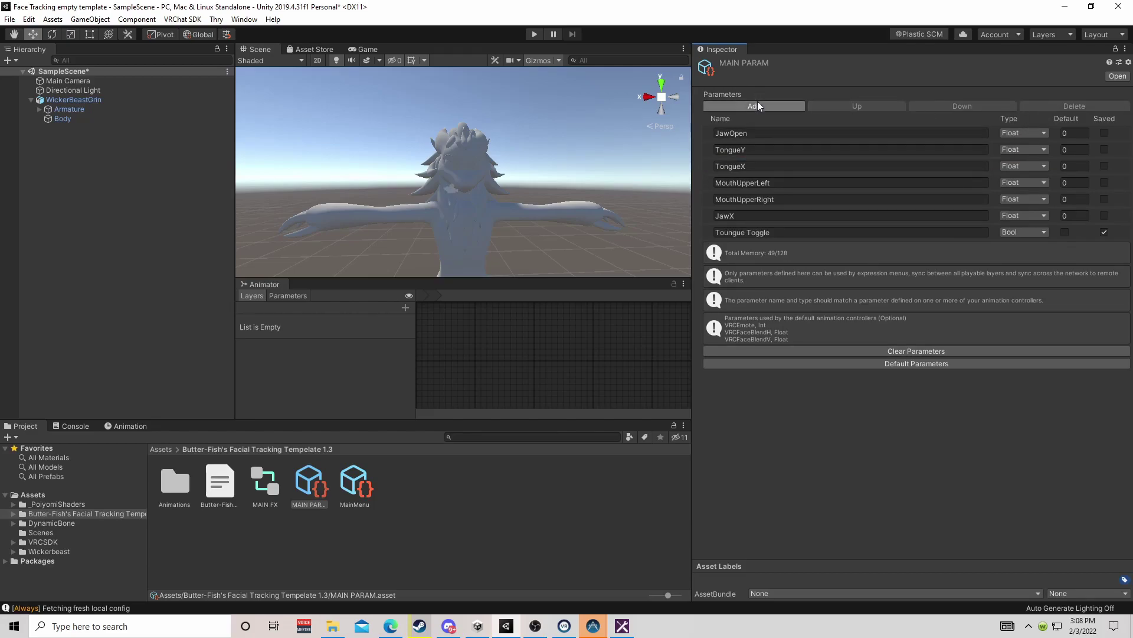
Add an unsaved Float parameter named SmileSadRight
click(757, 104)
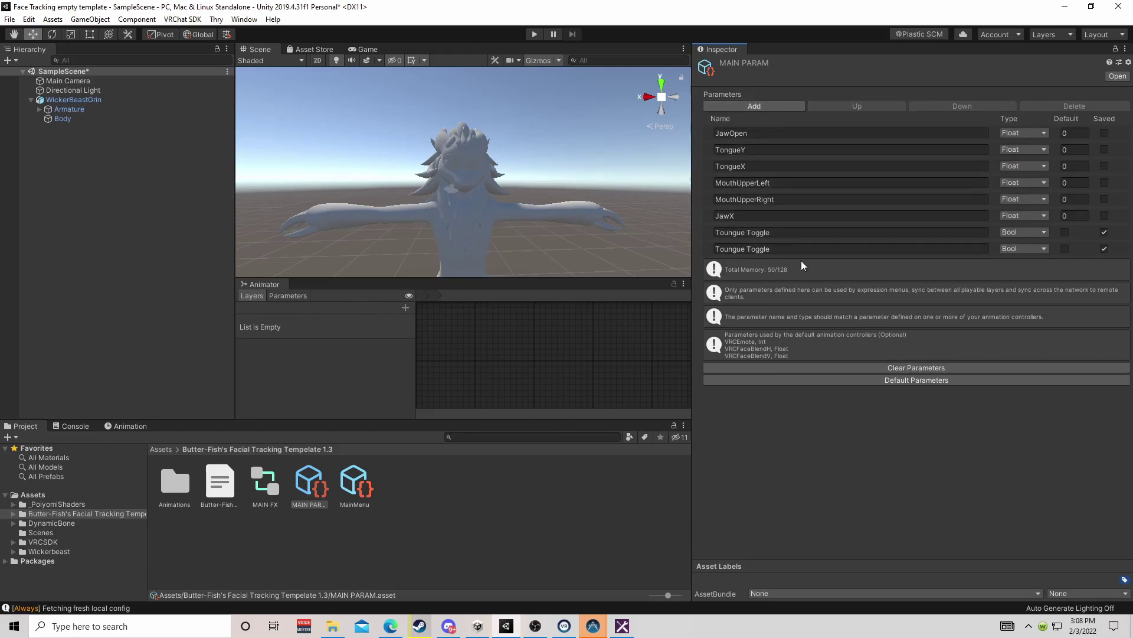
click(1023, 250)
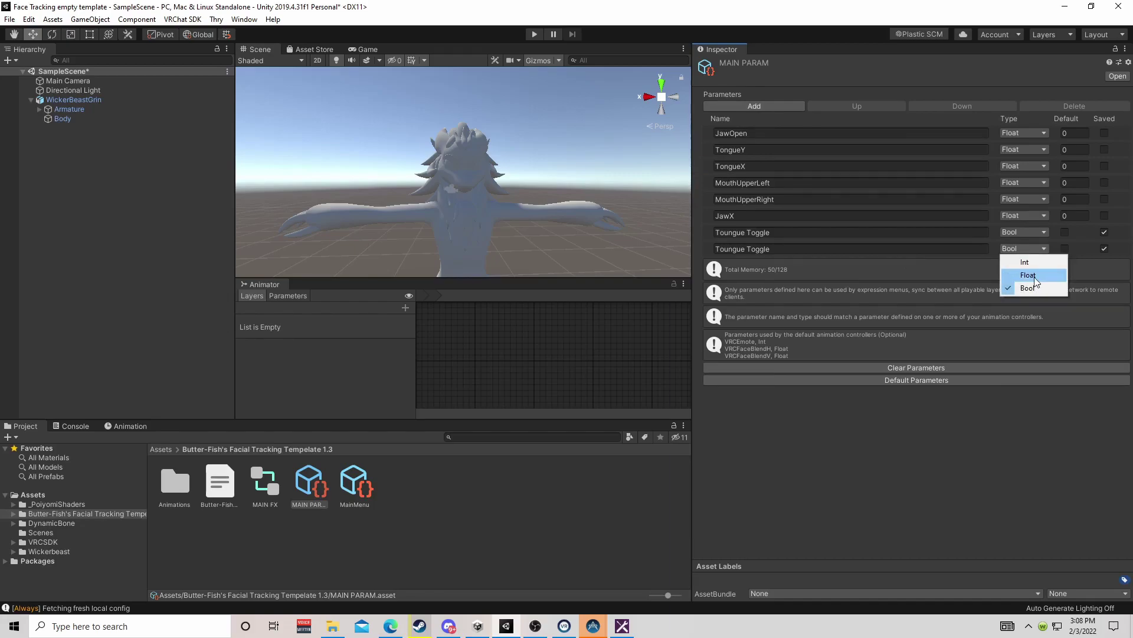
click(1037, 277)
click(1104, 249)
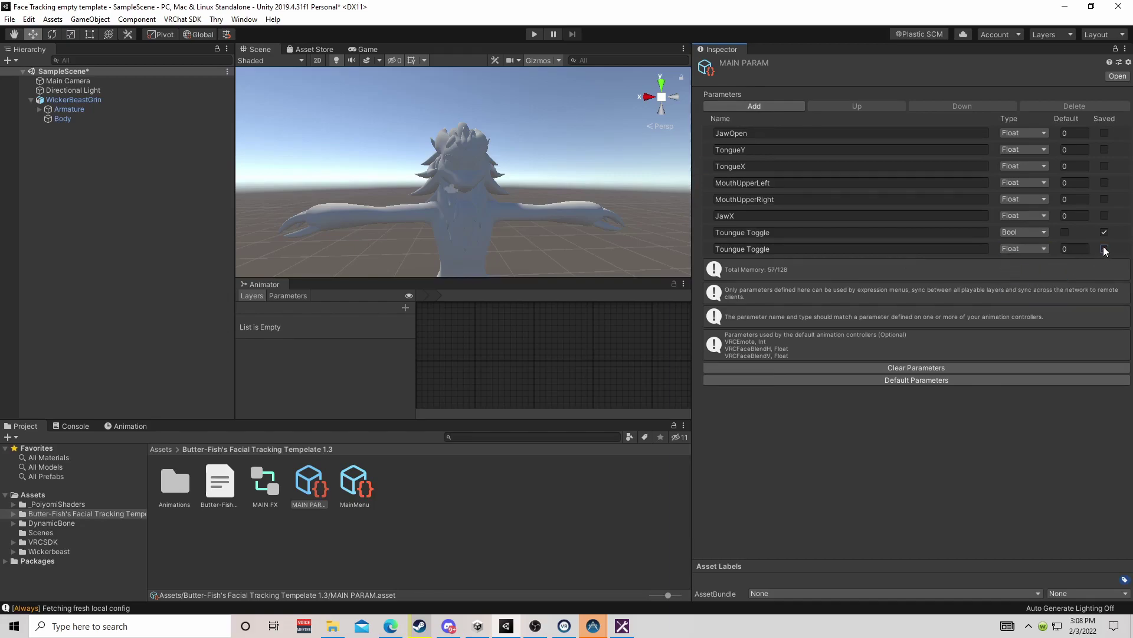
click(848, 252)
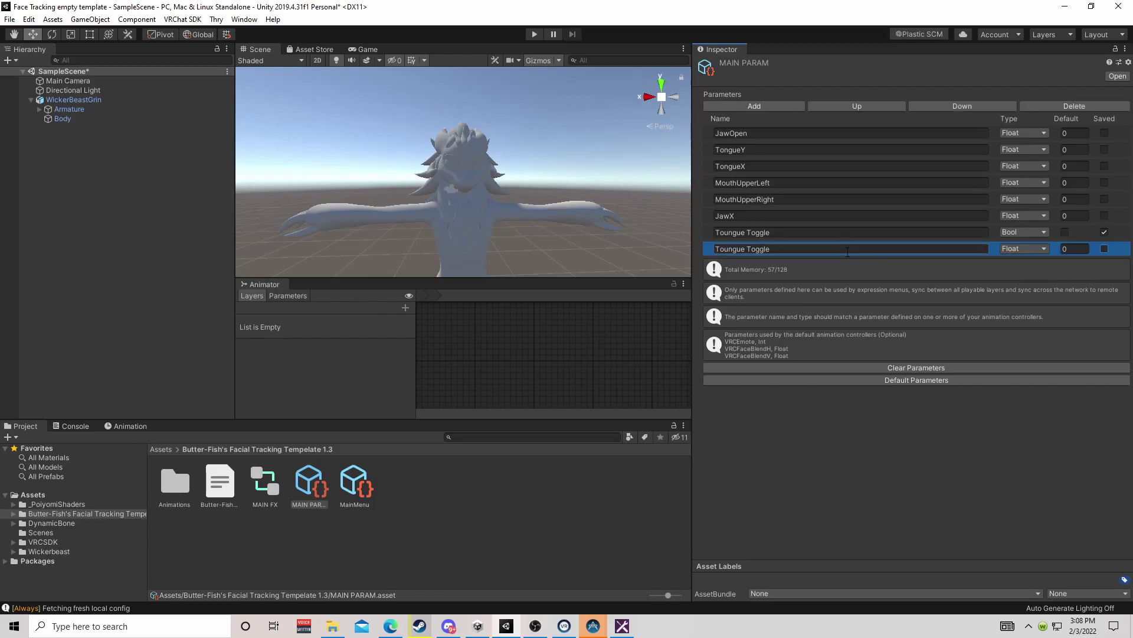
key(ctrl+v)
click(814, 233)
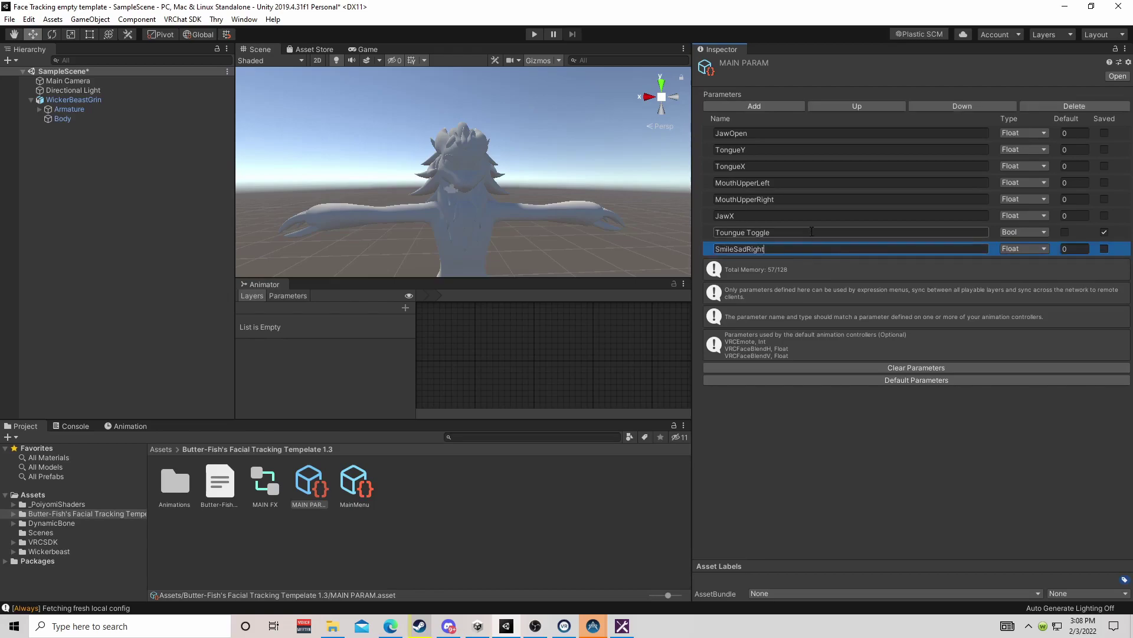
click(778, 251)
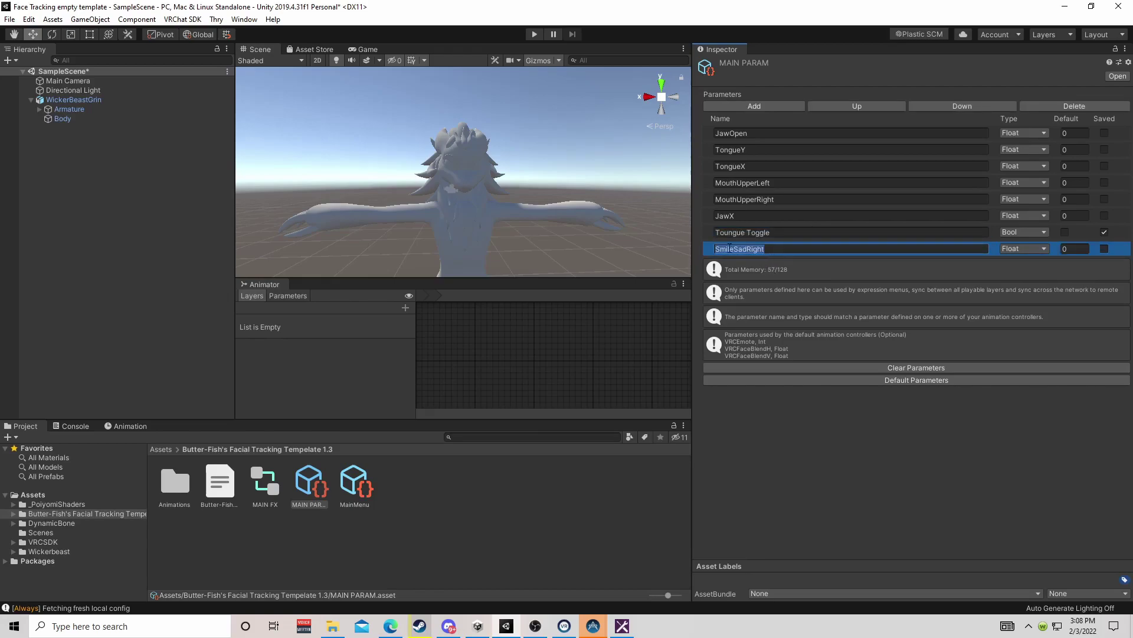
mouse_move(713, 246)
mouse_down()
mouse_move(711, 217)
mouse_move(712, 252)
mouse_up()
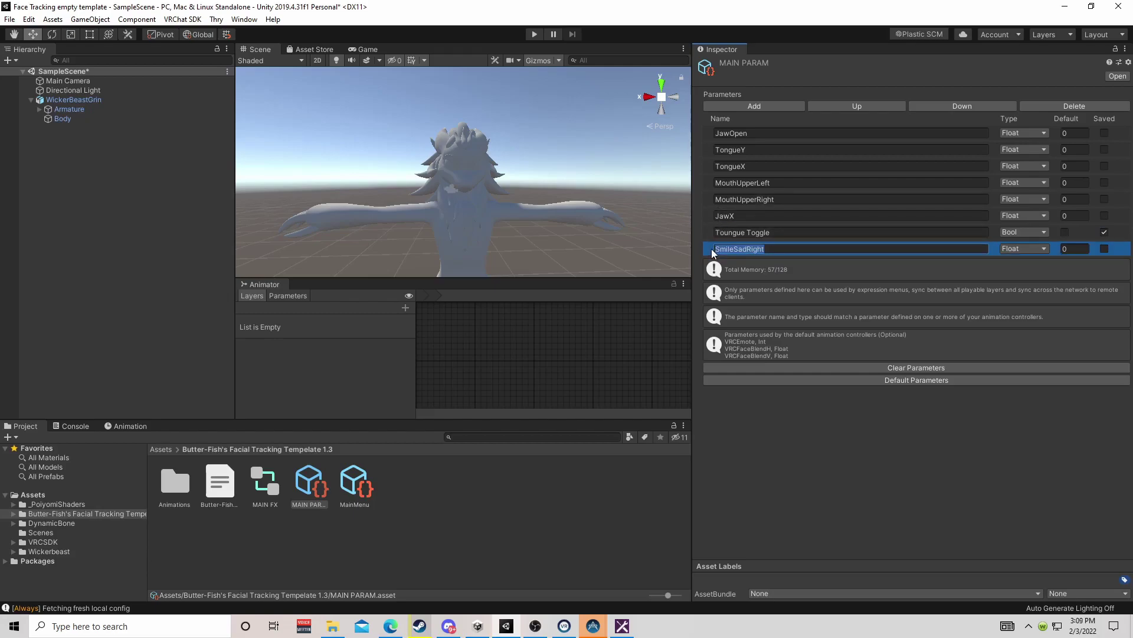
Add another float row and copy the MouthUpper name from the face-tracking wiki
click(774, 105)
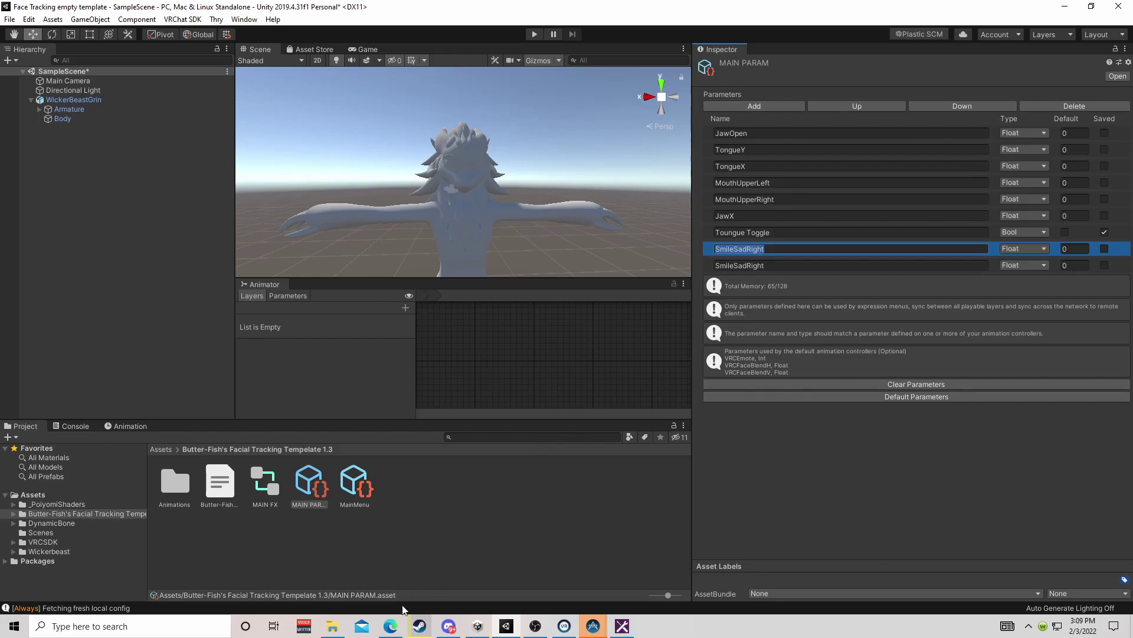
click(390, 626)
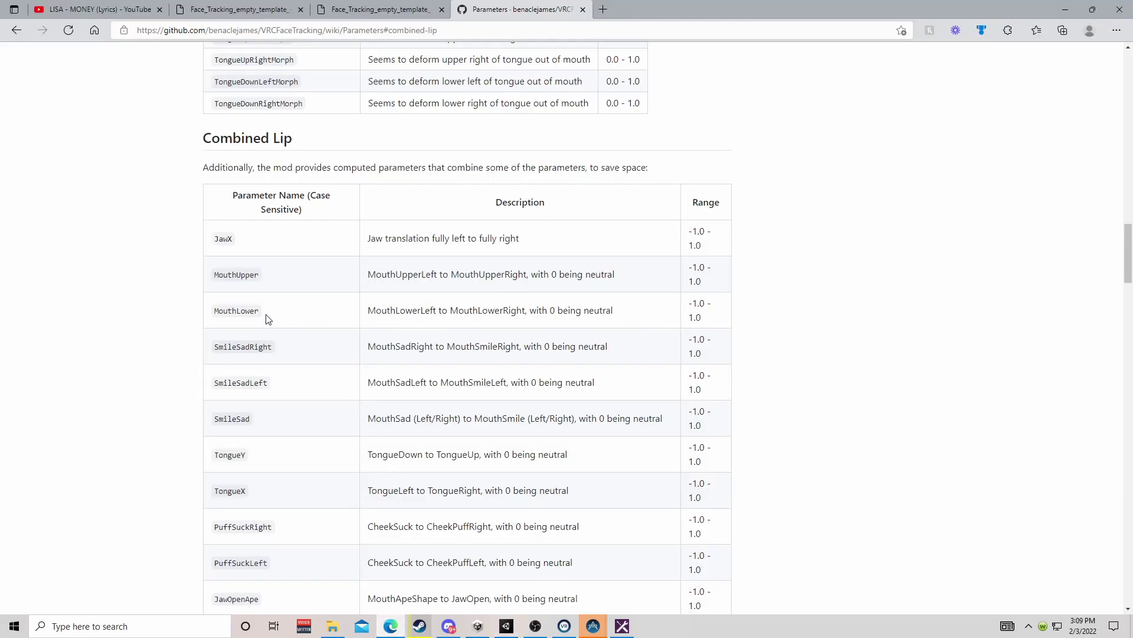
double_click(265, 281)
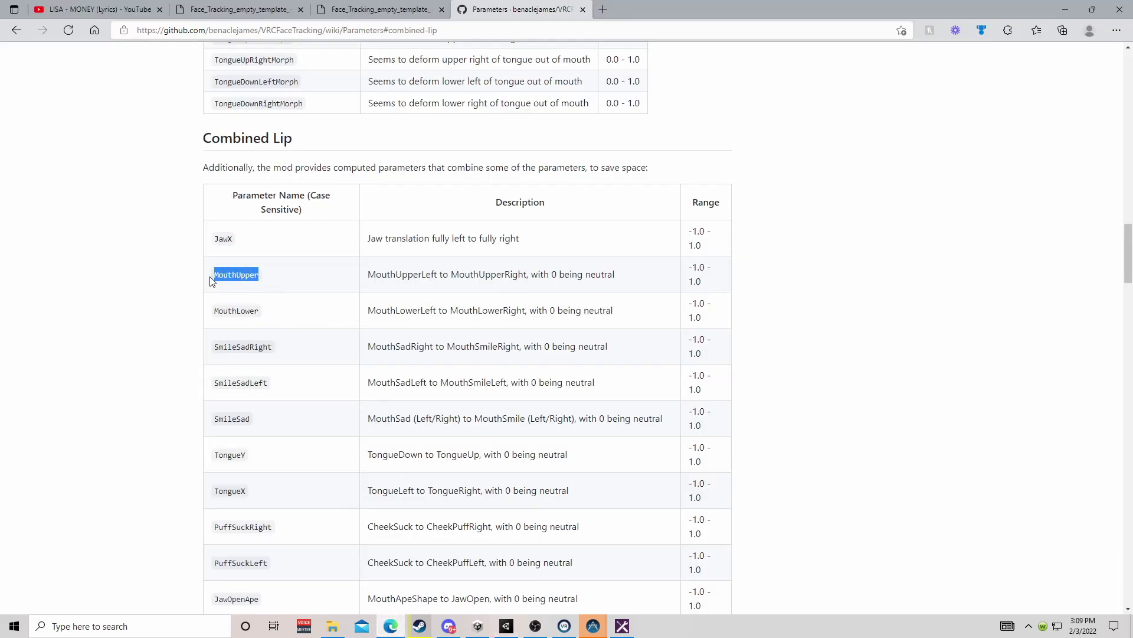
Rename the duplicate SmileSadRight parameter to MouthUpper
click(508, 625)
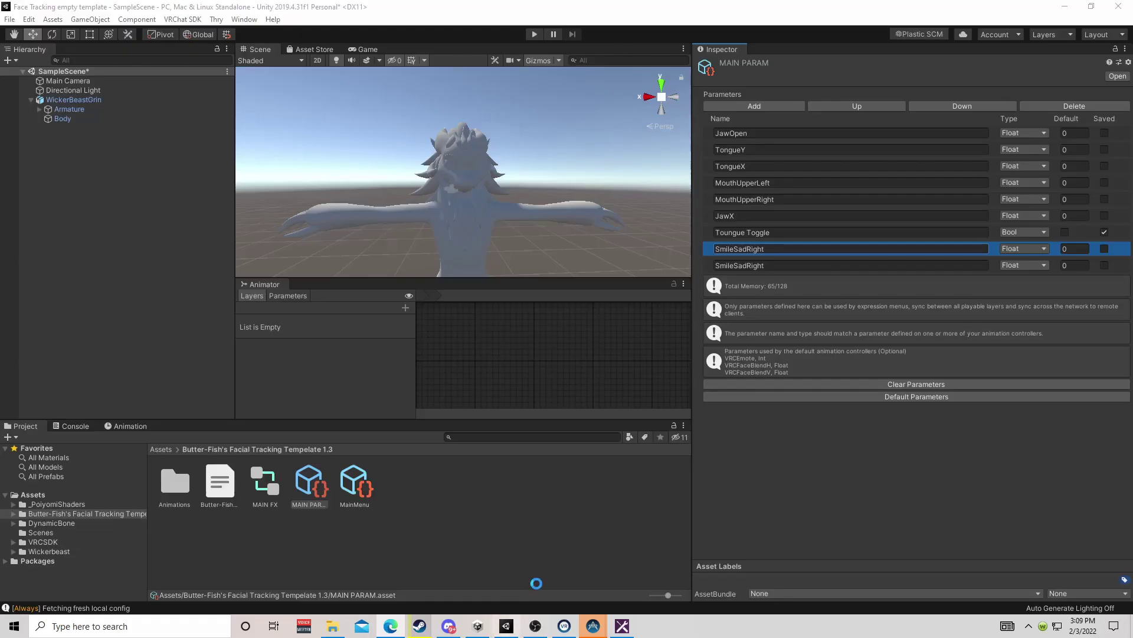
click(773, 265)
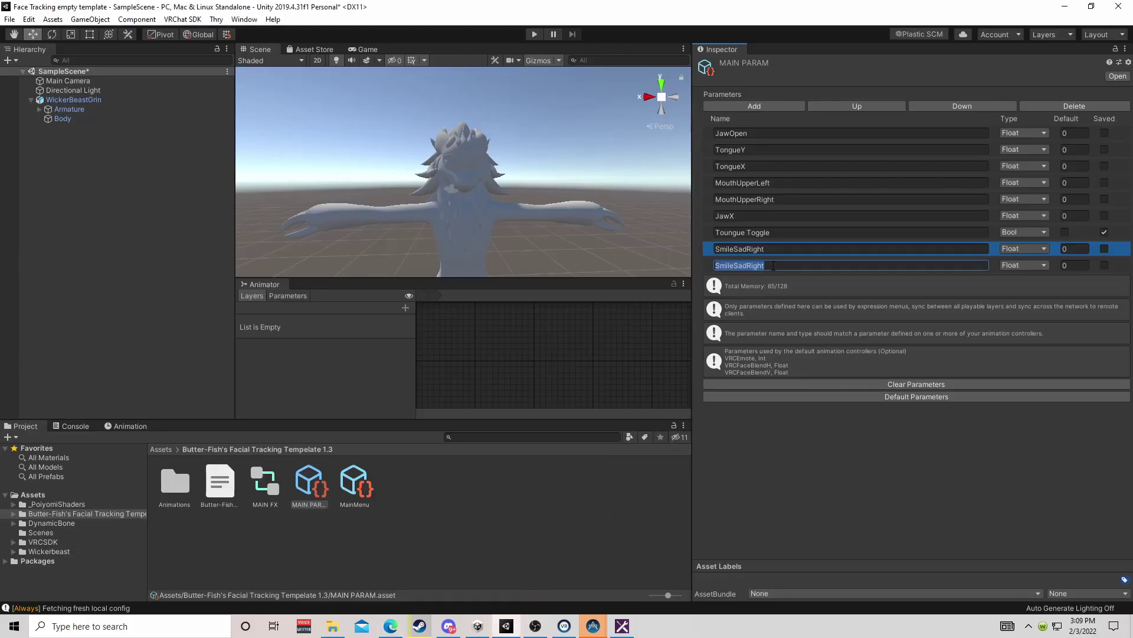
text(MouthUpper)
click(866, 437)
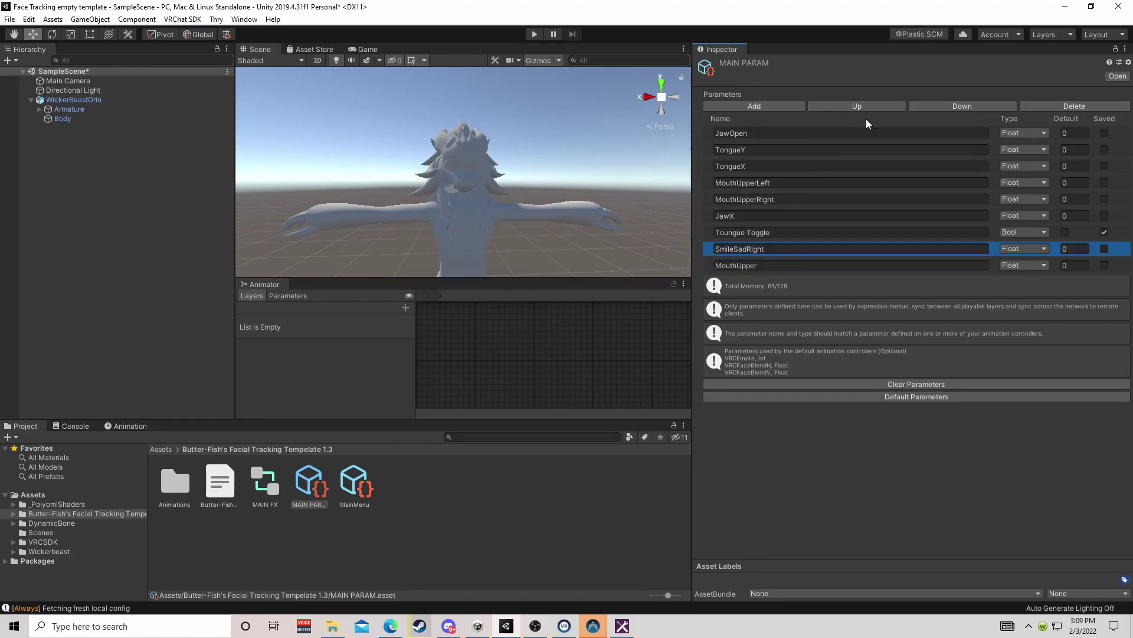
Delete the MouthUpperLeft and MouthUpperRight parameters
click(710, 185)
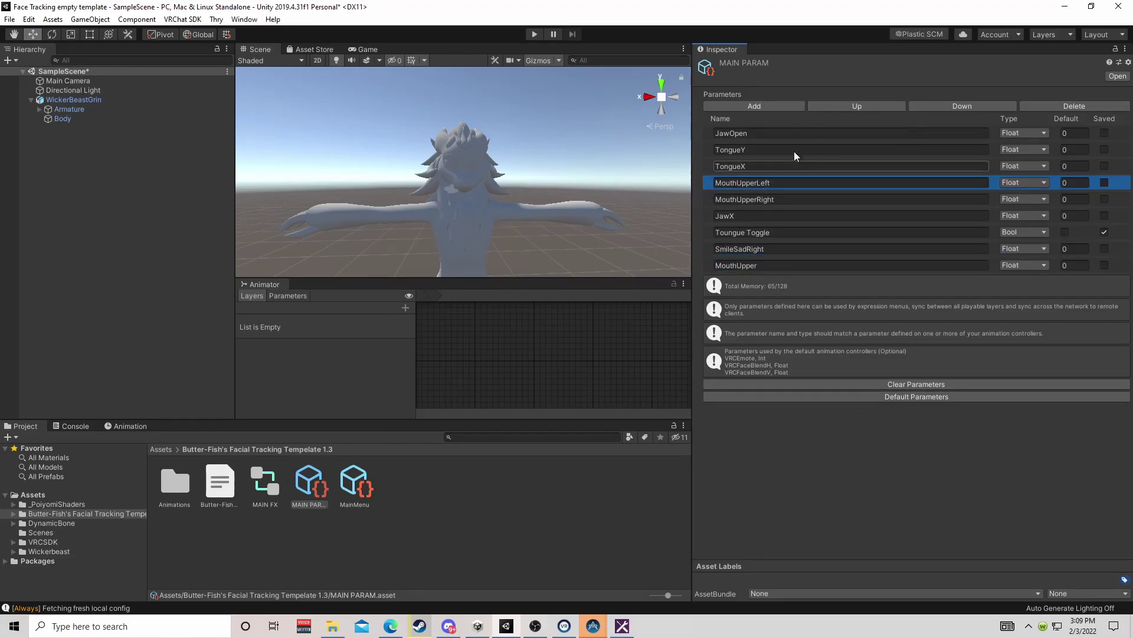
click(1029, 105)
click(709, 184)
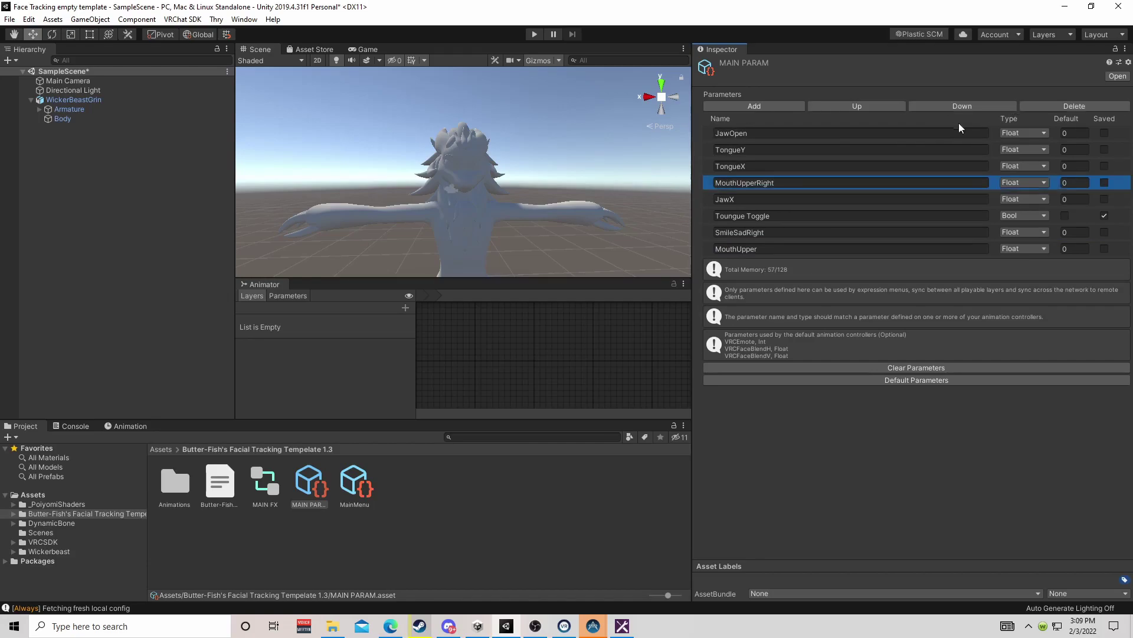
click(1035, 107)
Move SmileSadRight and MouthUpper above Toungue Toggle
click(706, 218)
click(837, 107)
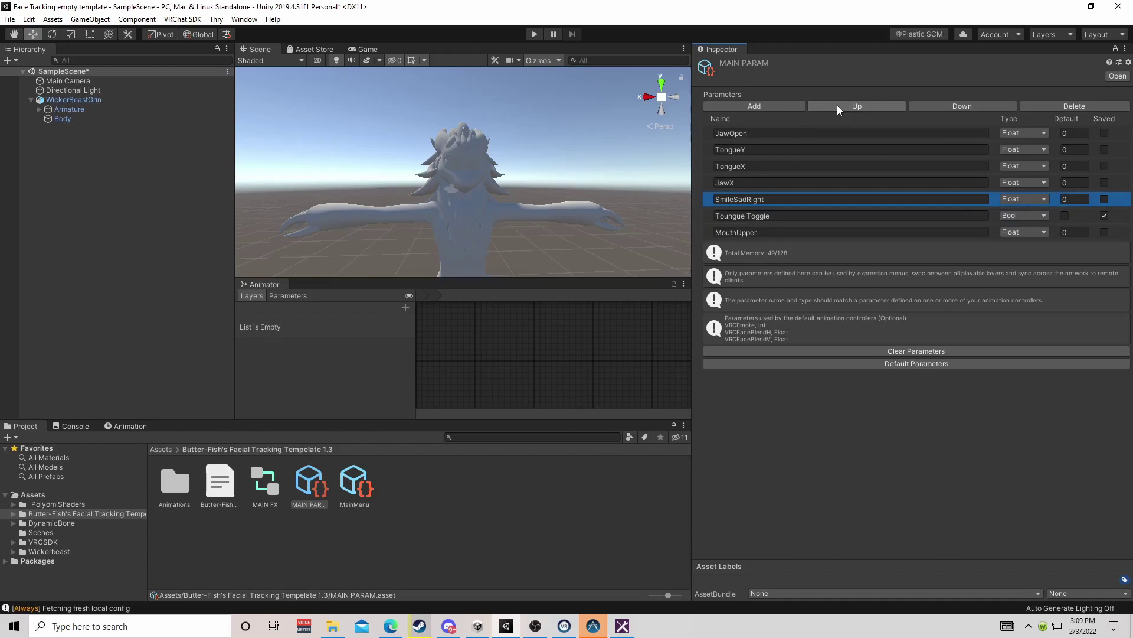
click(715, 232)
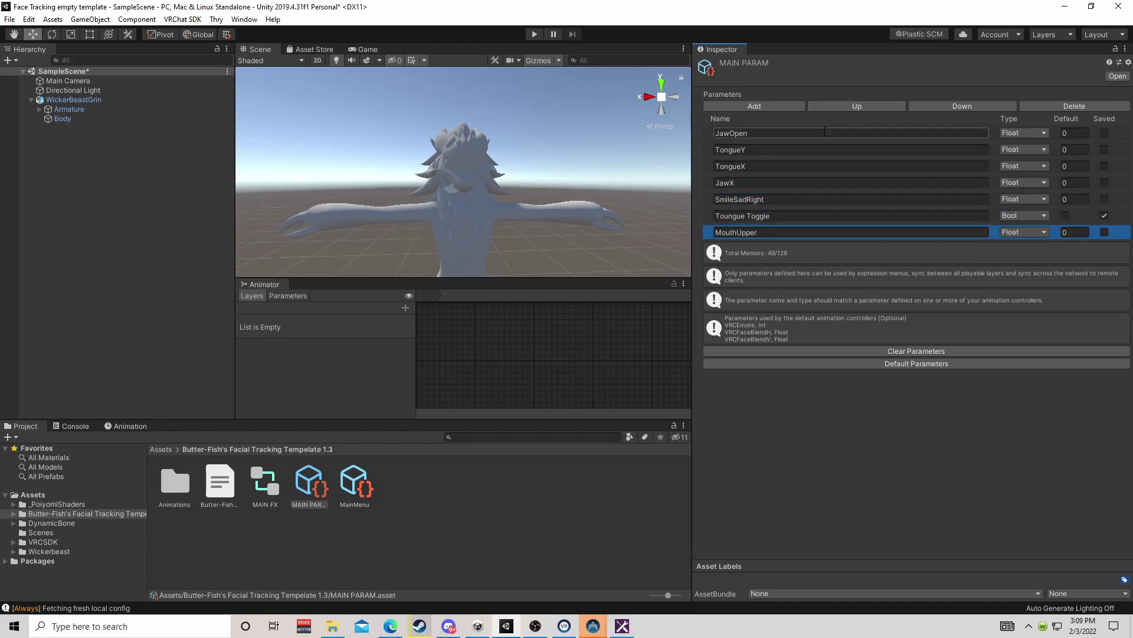
click(842, 109)
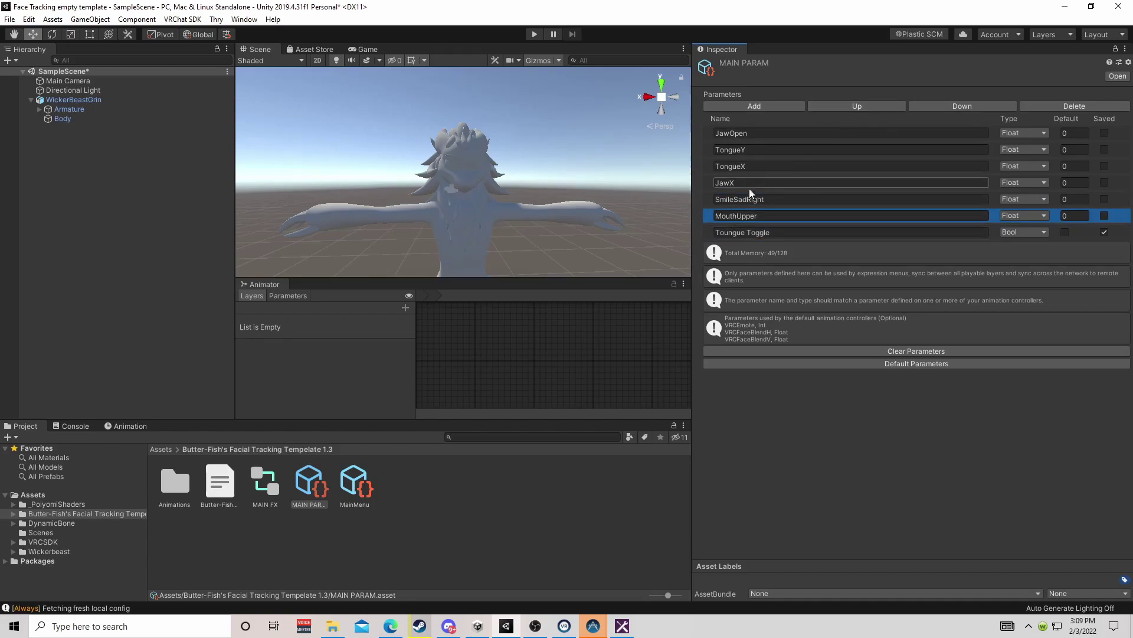
click(729, 201)
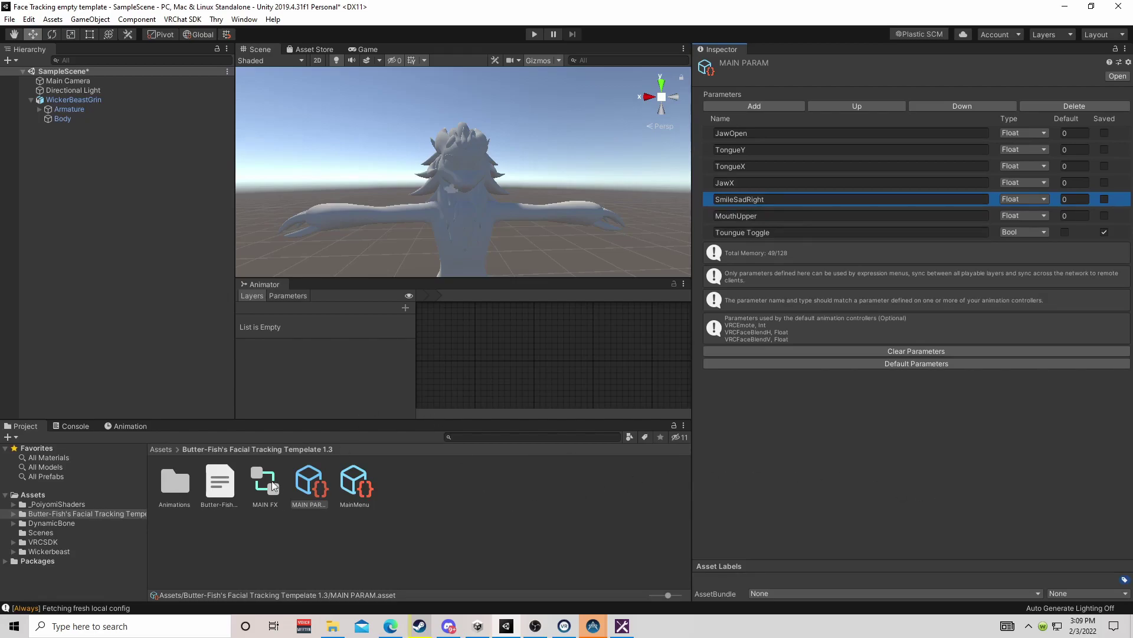
Open the avatar's MAIN FX controller and show its parameter list
click(110, 98)
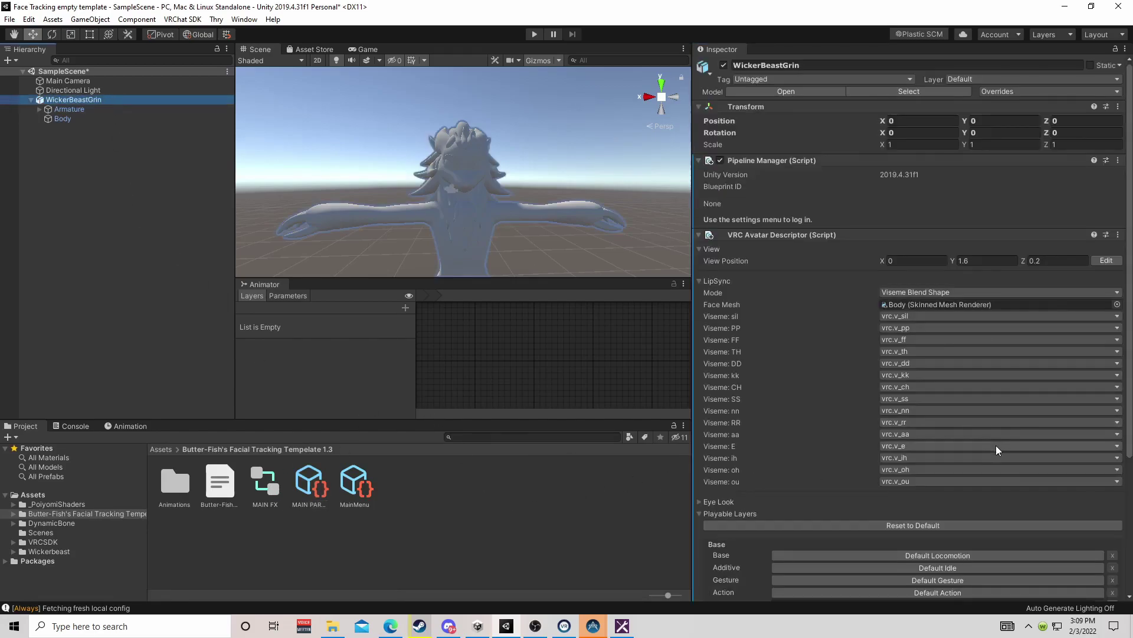
scroll(997, 445, down, 10)
click(921, 416)
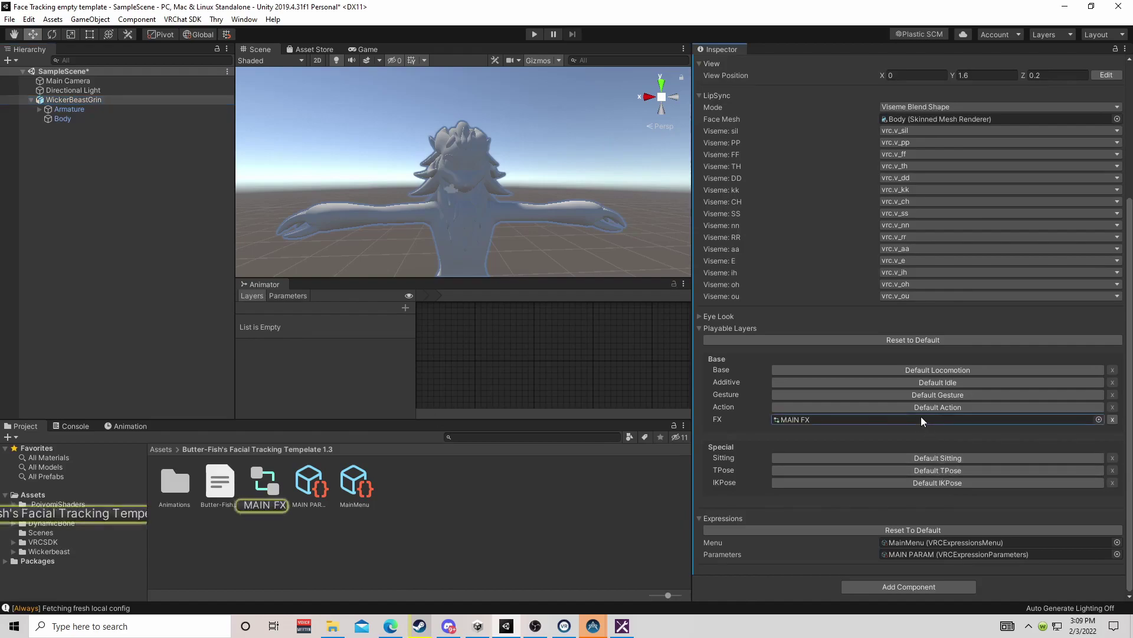
click(920, 416)
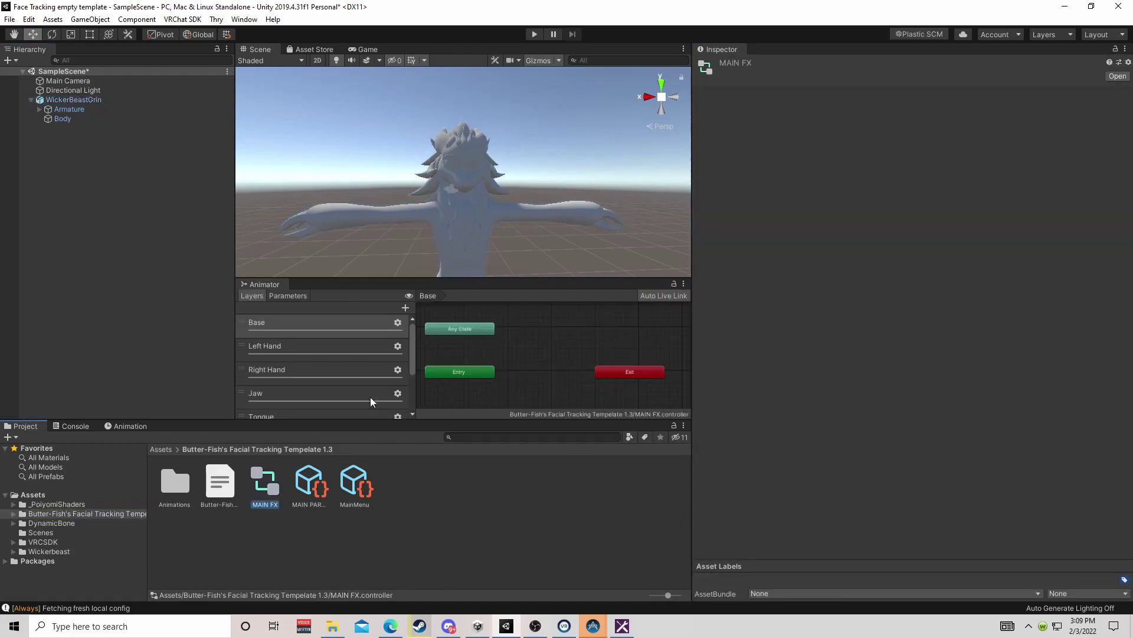
drag(429, 278, 431, 257)
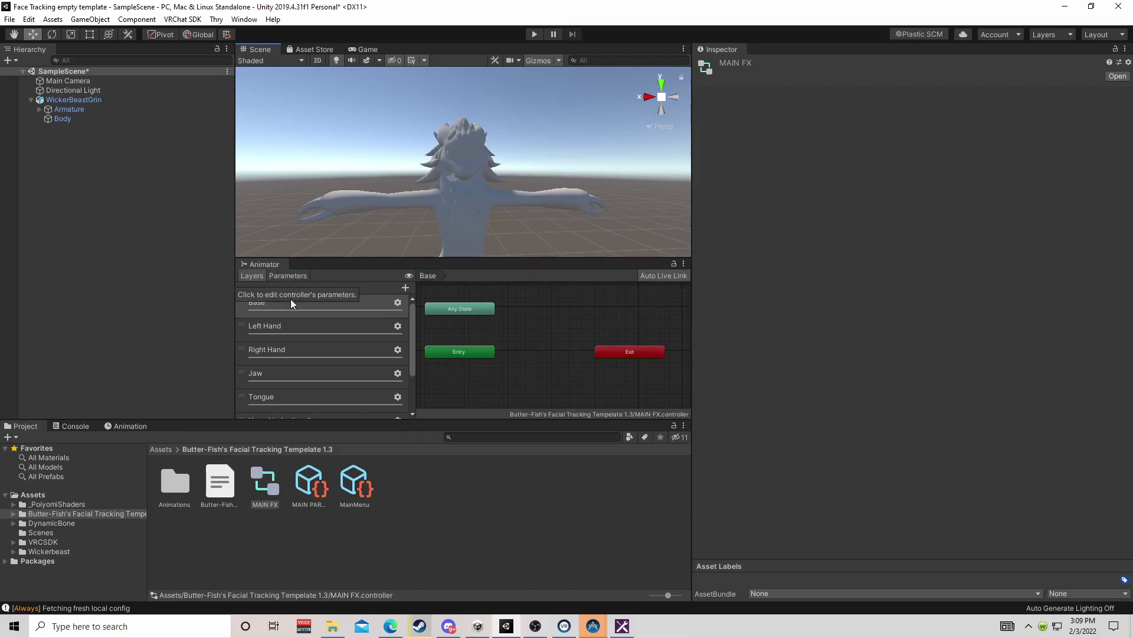
scroll(288, 319, down, 3)
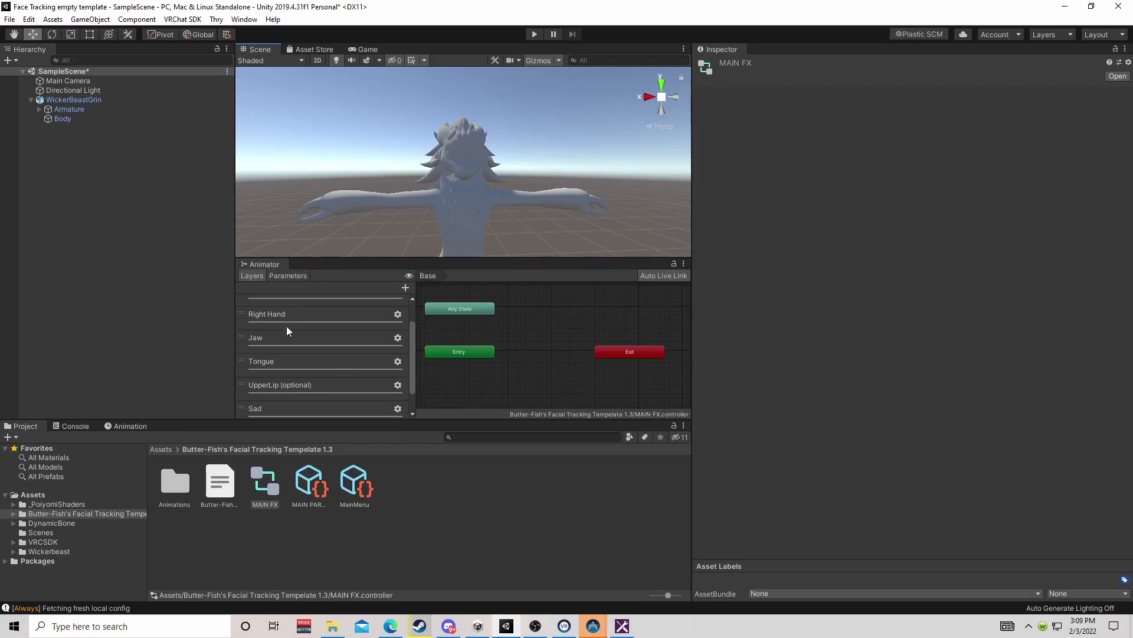
click(288, 275)
scroll(288, 329, down, 5)
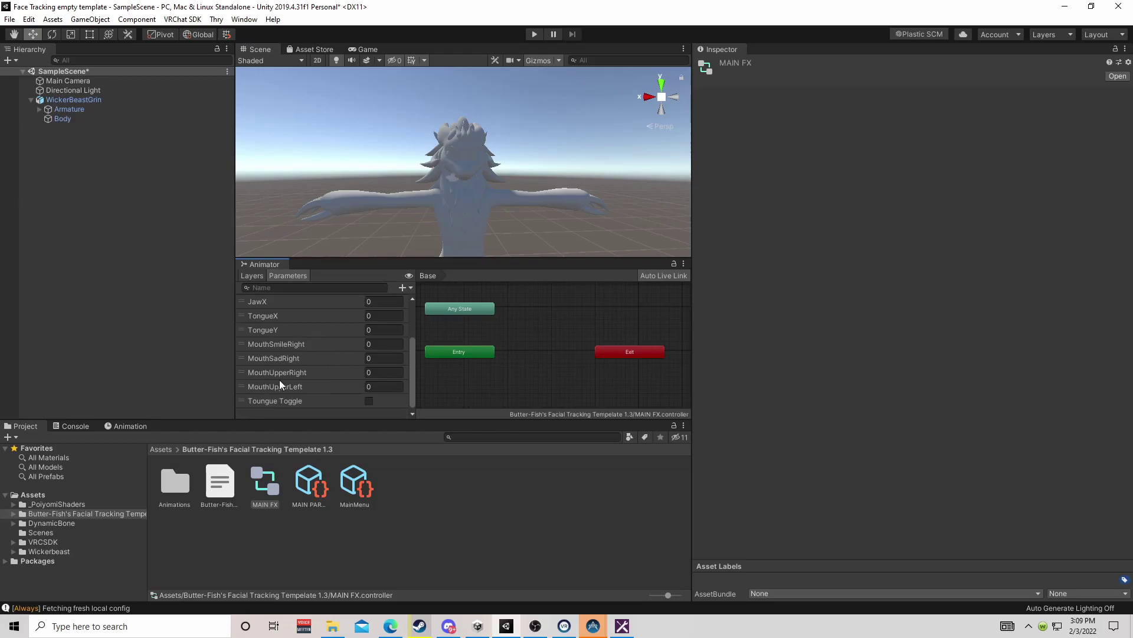
Delete the MouthUpperRight, MouthSadRight, MouthSmileRight and MouthUpperLeft parameters
click(304, 374)
right_click(318, 371)
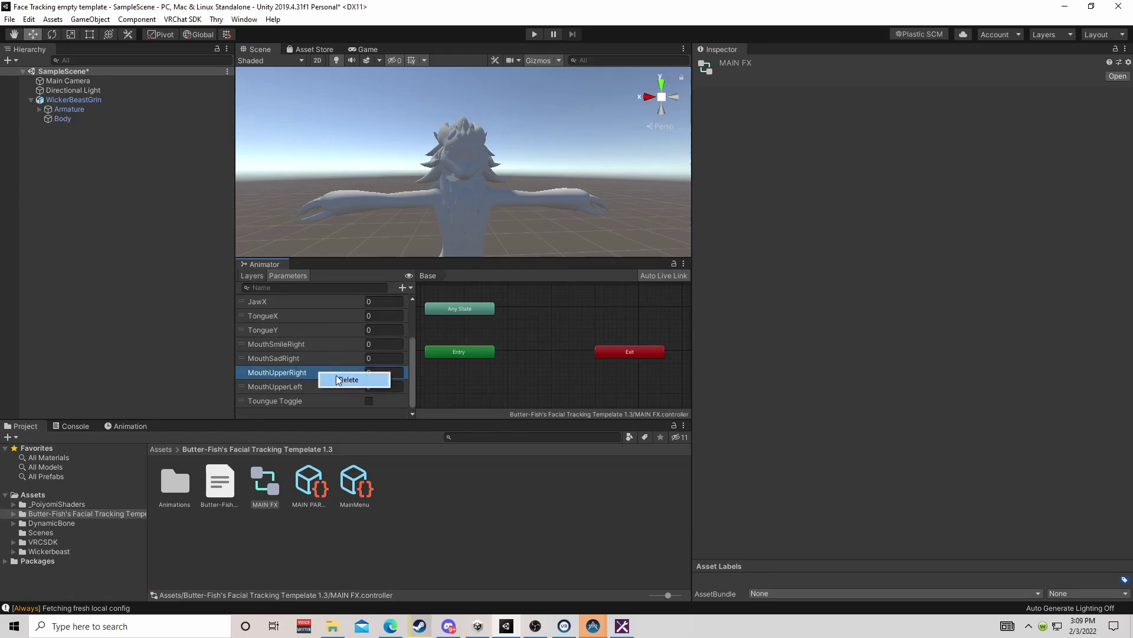
click(338, 384)
click(600, 336)
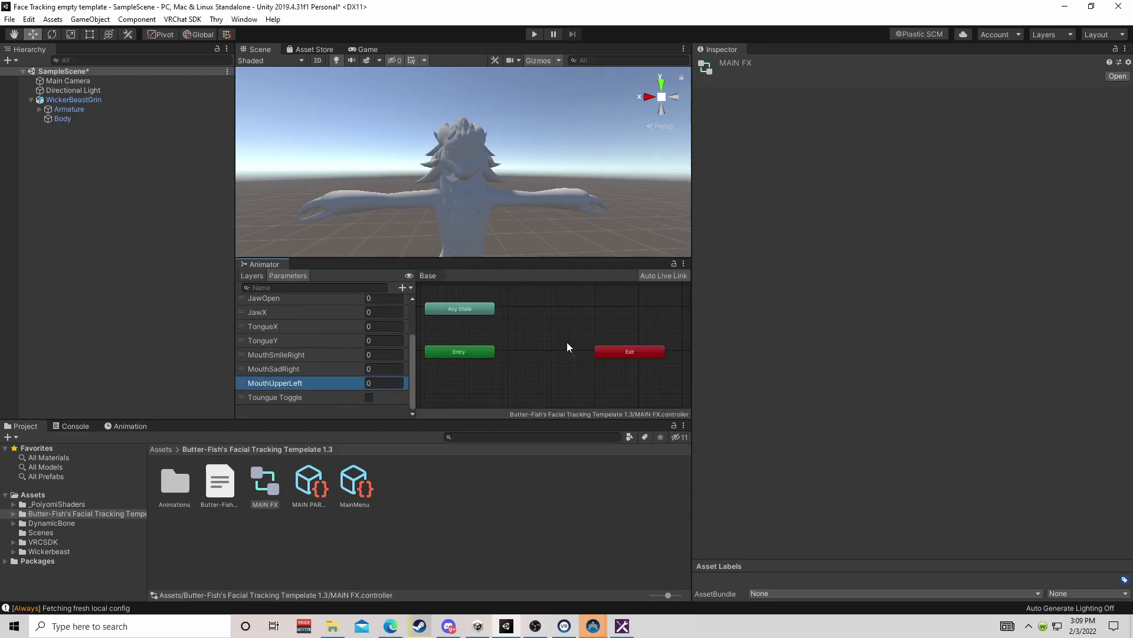
right_click(302, 373)
click(331, 380)
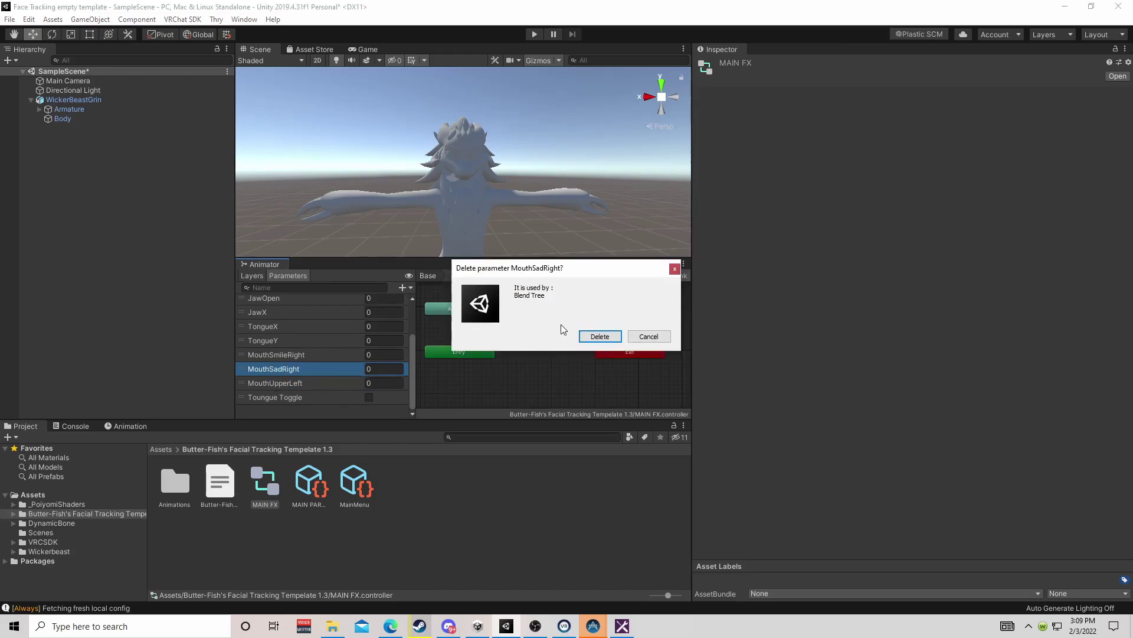
click(600, 336)
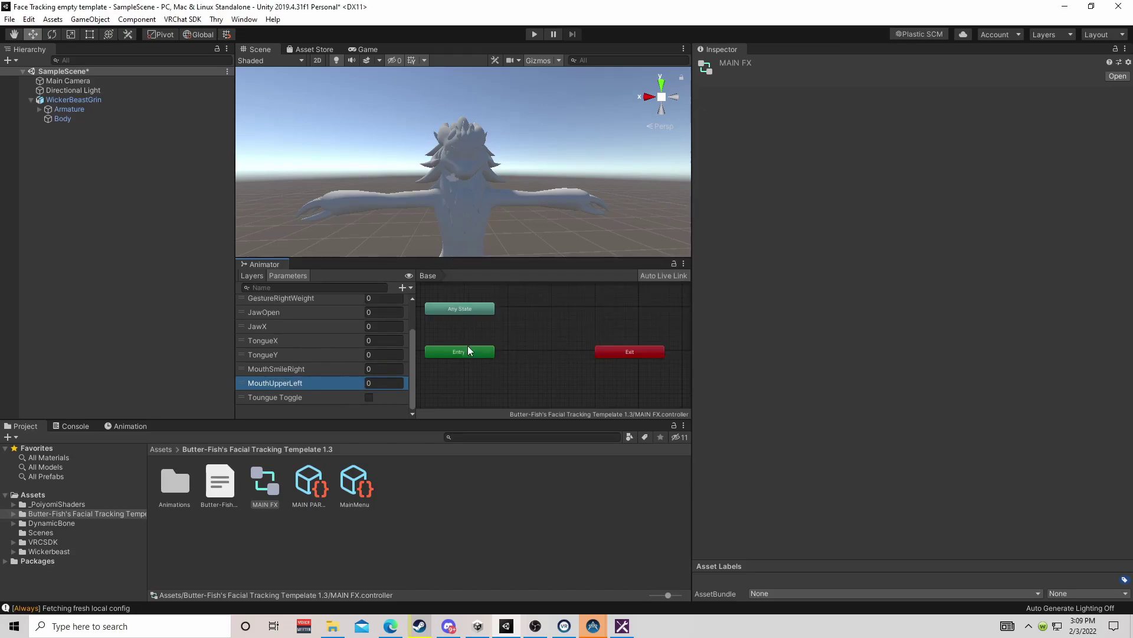
right_click(323, 369)
click(364, 375)
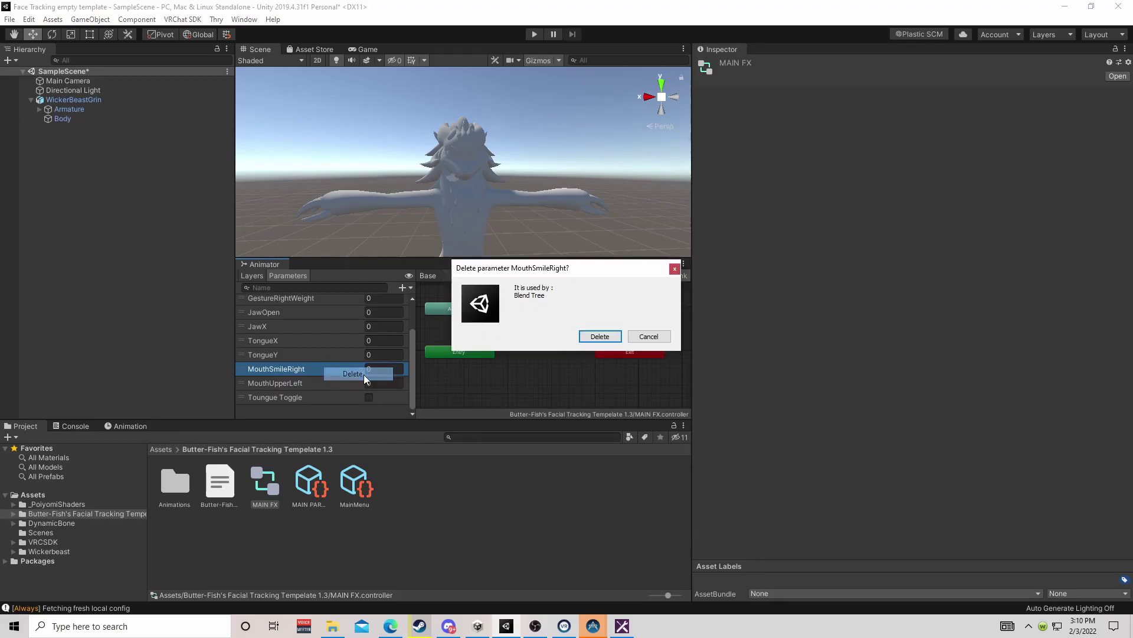
click(599, 336)
right_click(328, 384)
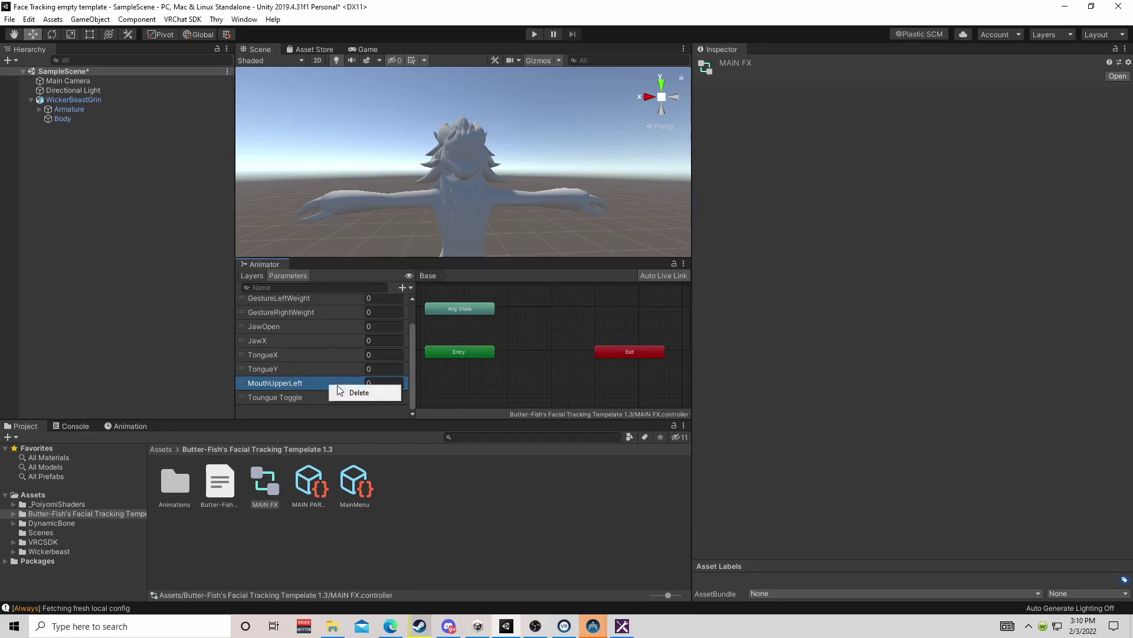
click(346, 392)
click(589, 335)
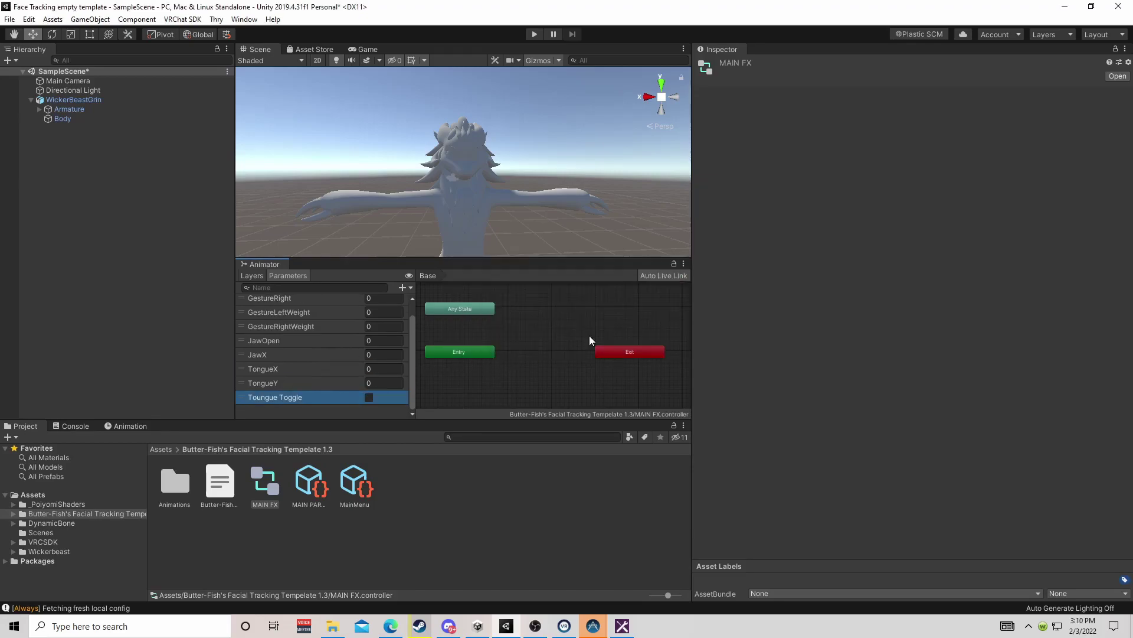
Add a MouthUpper float parameter to MAIN FX
click(402, 288)
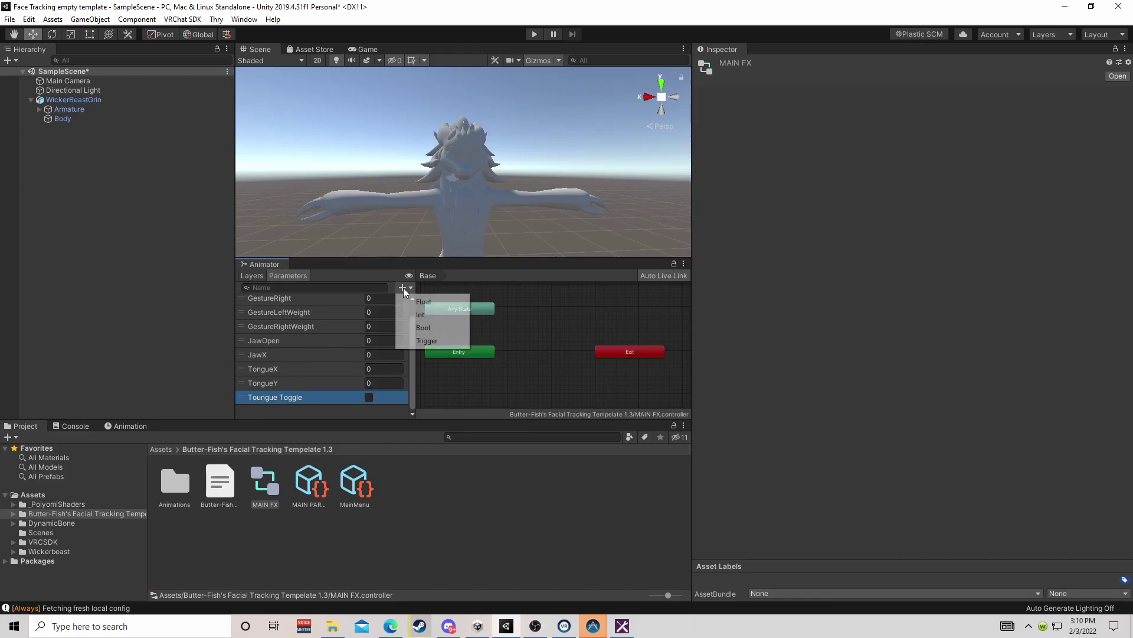
click(431, 302)
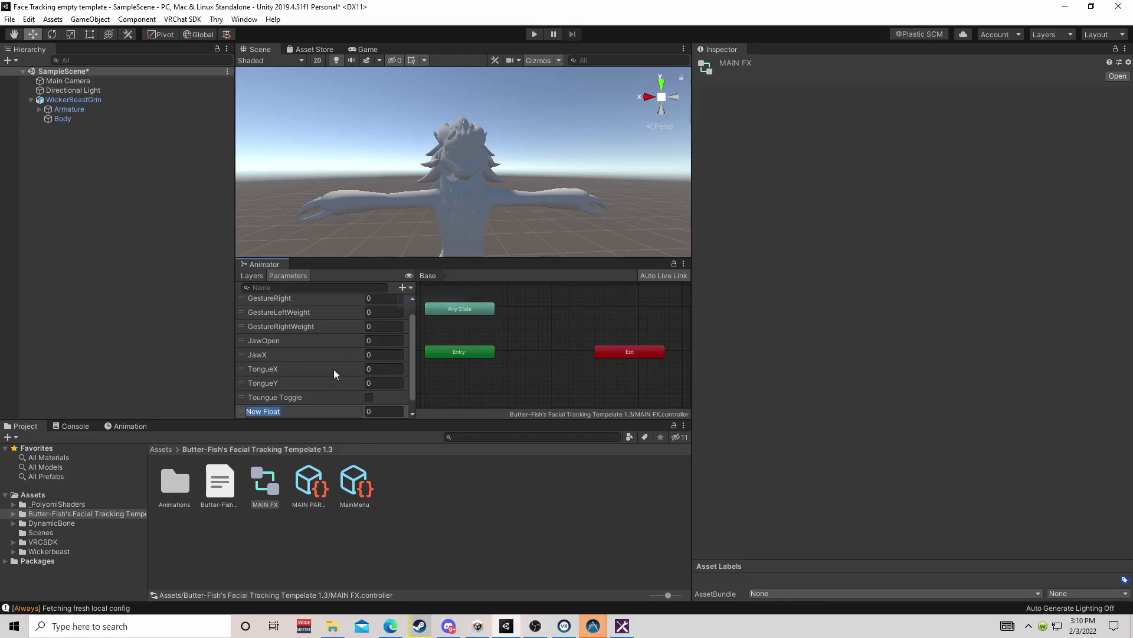
text(MouthUpper)
click(294, 395)
click(296, 407)
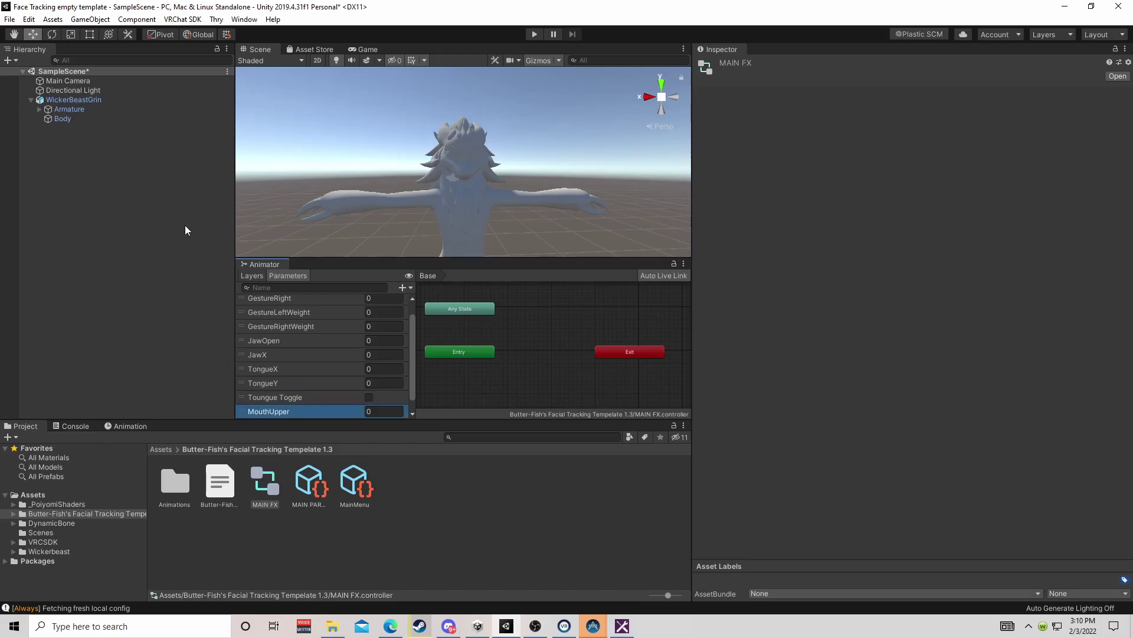
Add a SmileSadRight float parameter, copying its name from MAIN PARAM
click(112, 100)
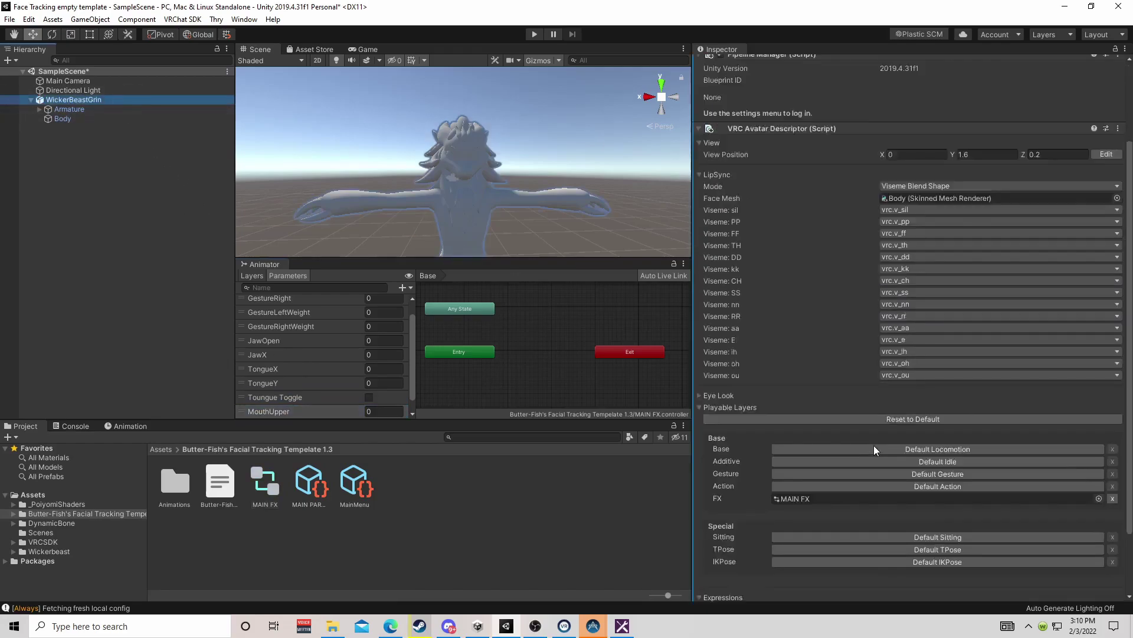
scroll(875, 448, down, 3)
click(318, 490)
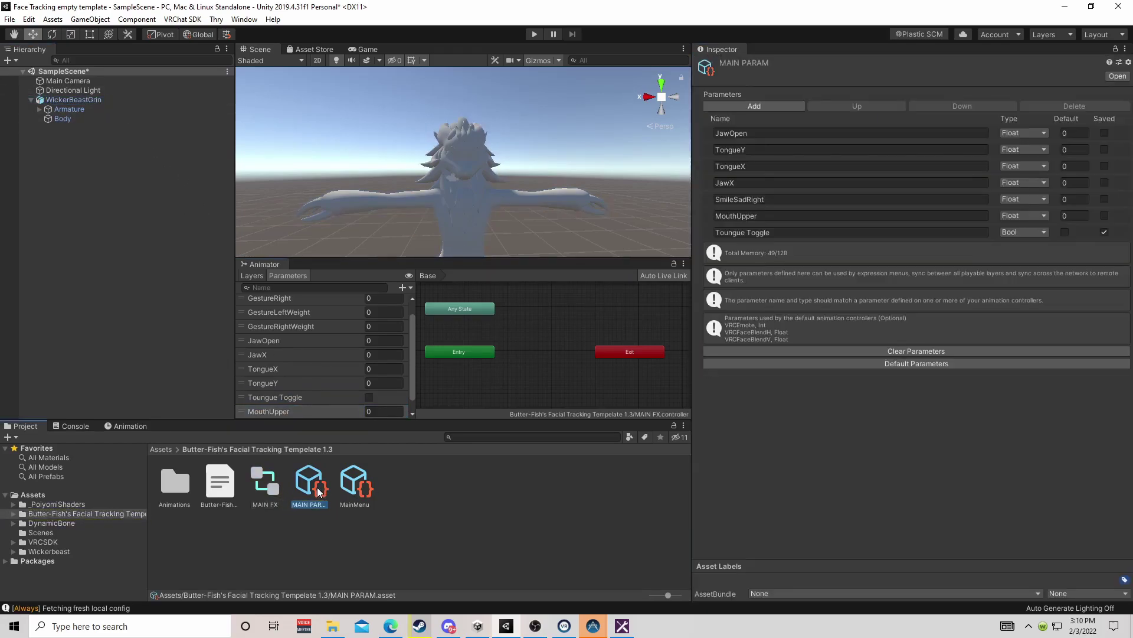
click(771, 201)
key(ctrl+c)
click(408, 537)
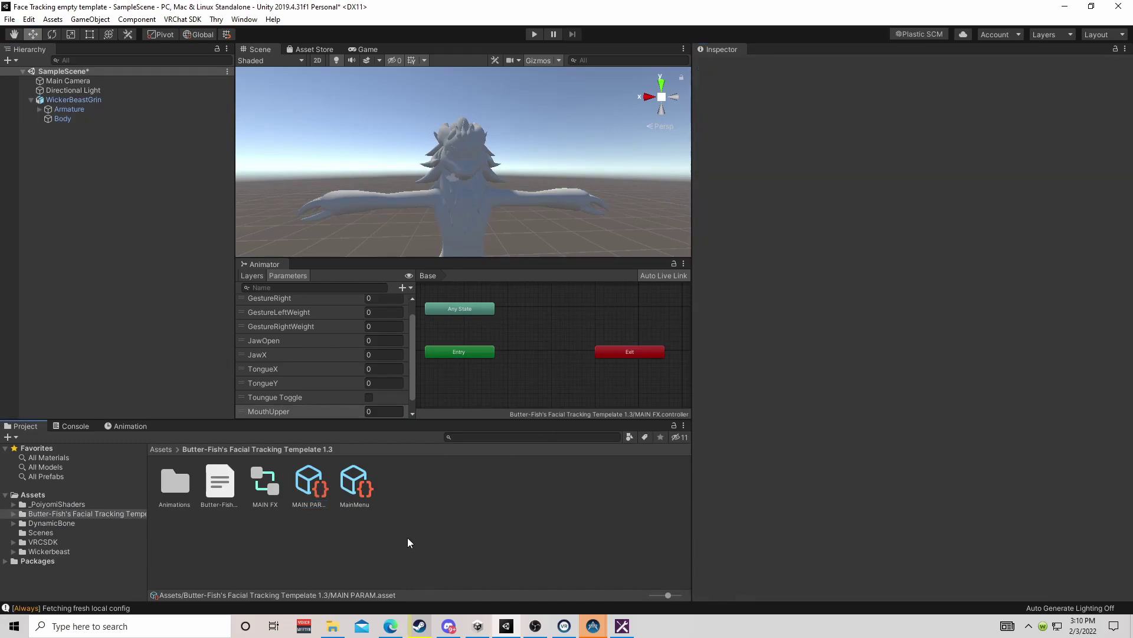
scroll(307, 328, down, 1)
click(403, 288)
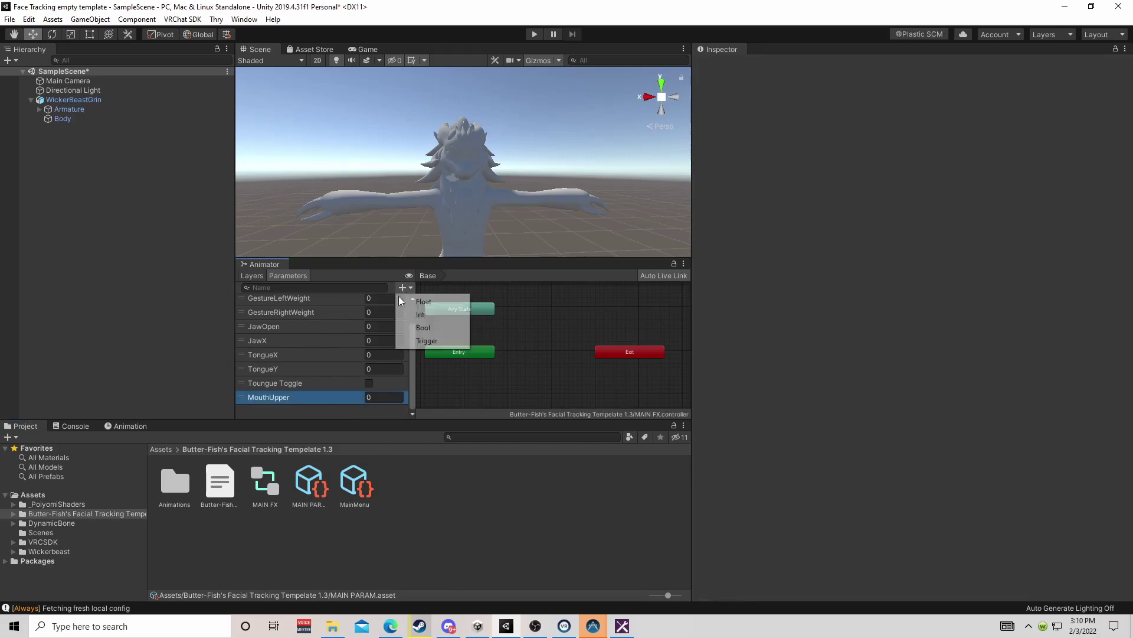
click(435, 304)
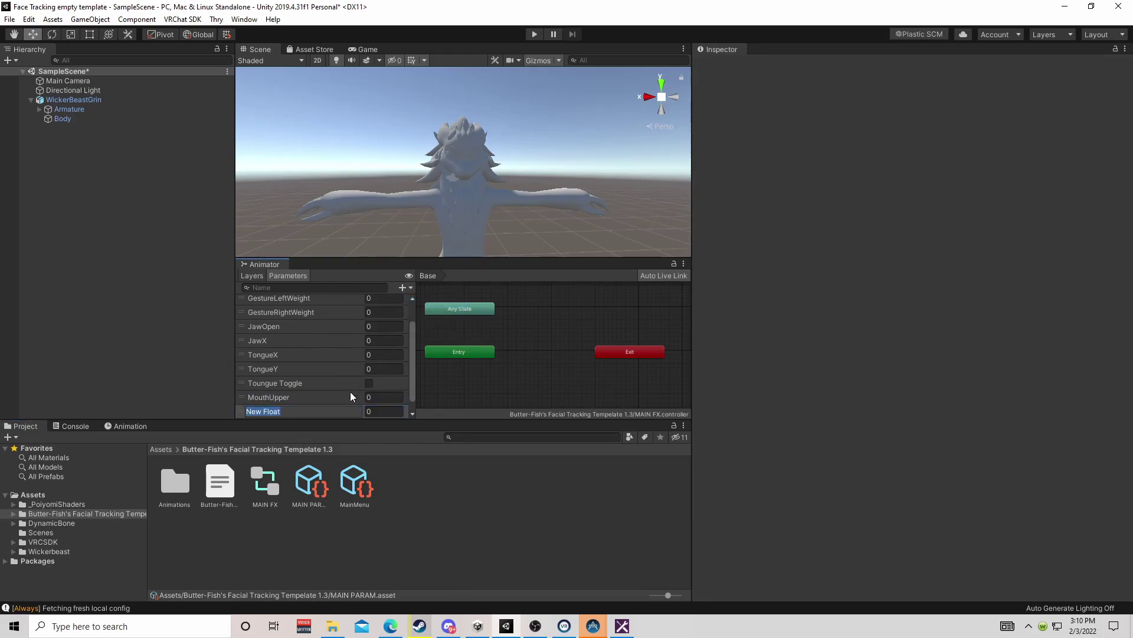
key(ctrl+v)
key(Return)
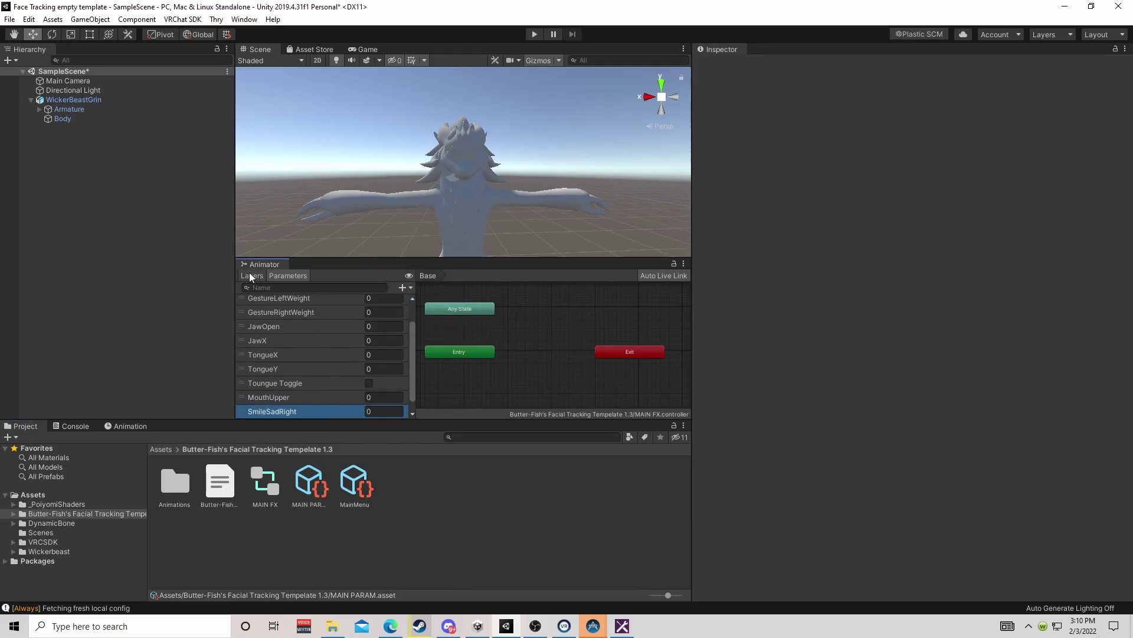
click(251, 276)
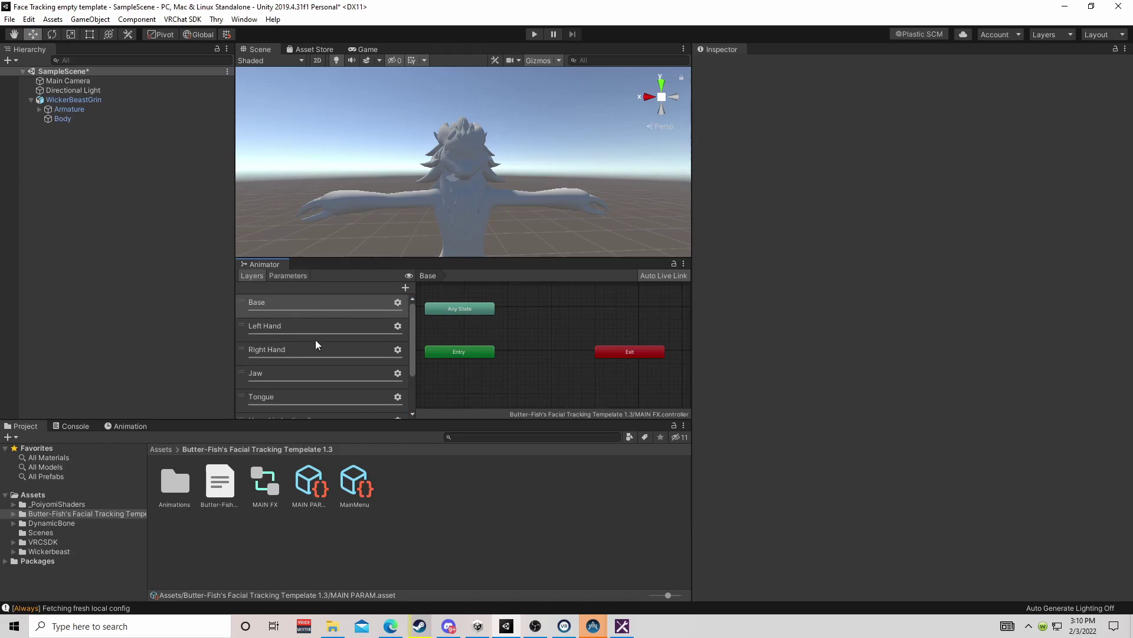
Delete the Smile layer from MAIN FX
scroll(316, 344, down, 3)
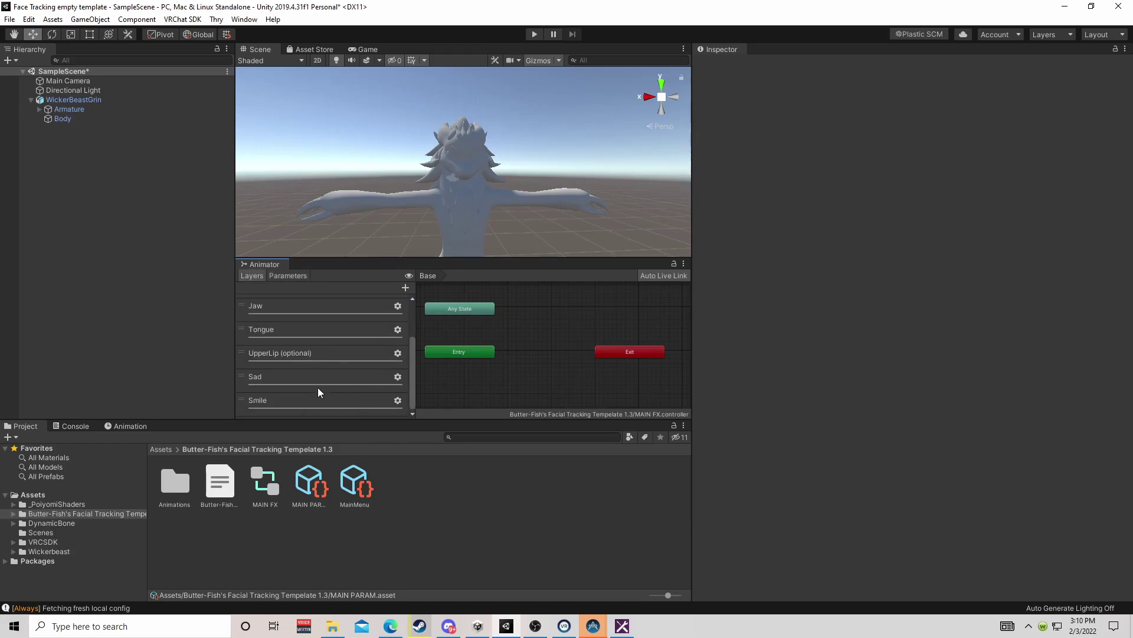
click(354, 404)
right_click(332, 401)
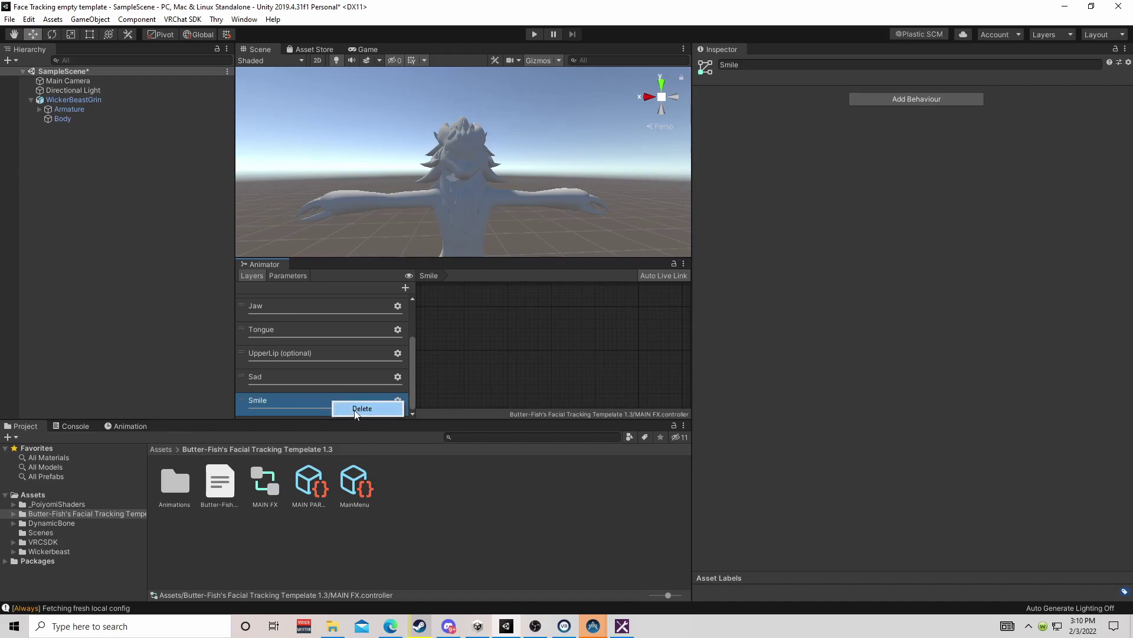
click(355, 408)
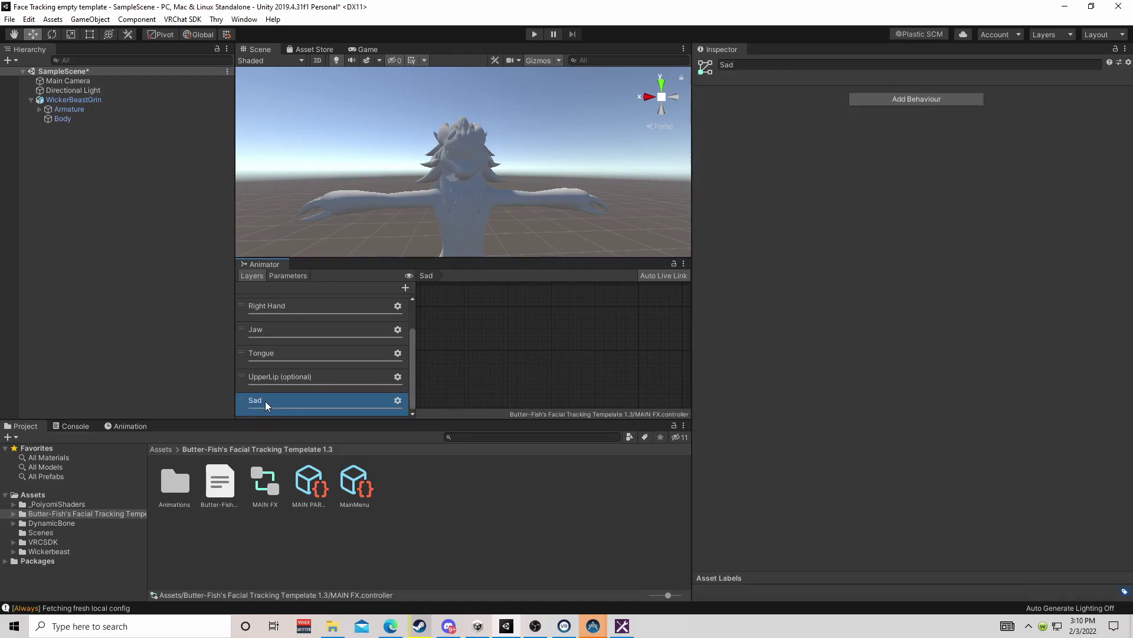
Rename the Sad layer to SmileSadRight
double_click(263, 400)
key(ctrl+v)
key(Return)
Rename the UpperLip (optional) layer to MouthUpper (optional)
click(309, 377)
click(286, 276)
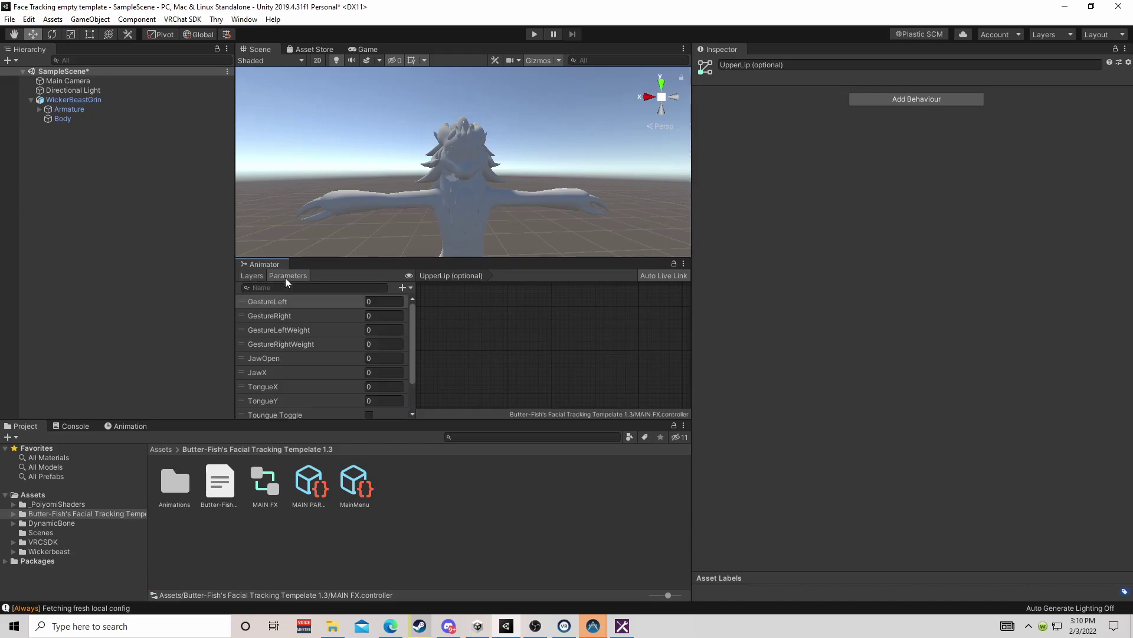
scroll(292, 355, down, 2)
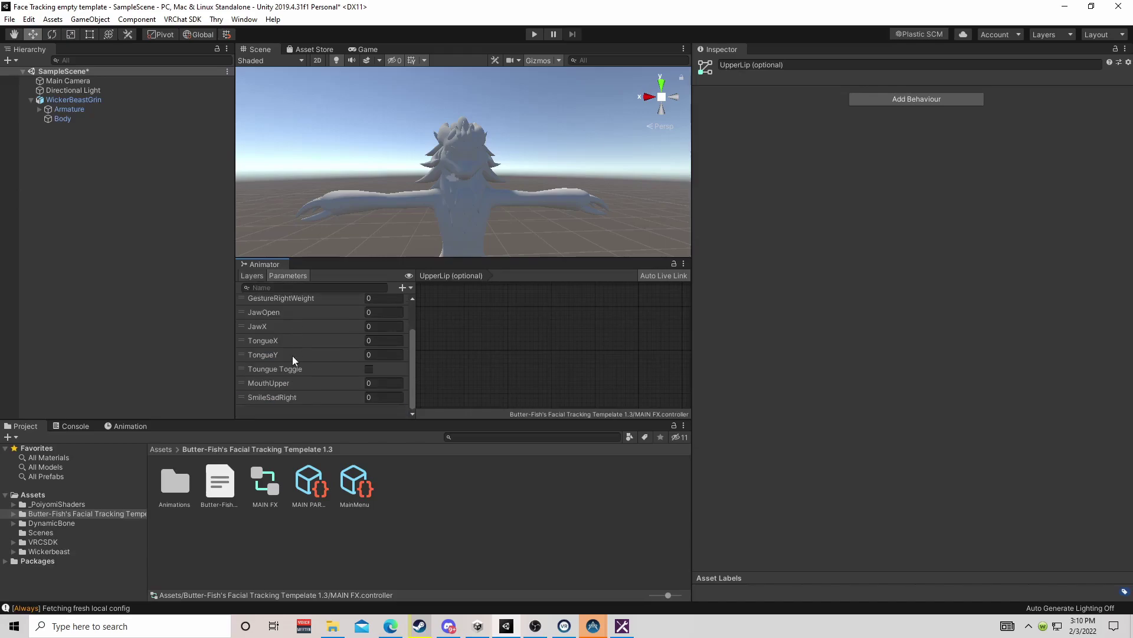
double_click(278, 383)
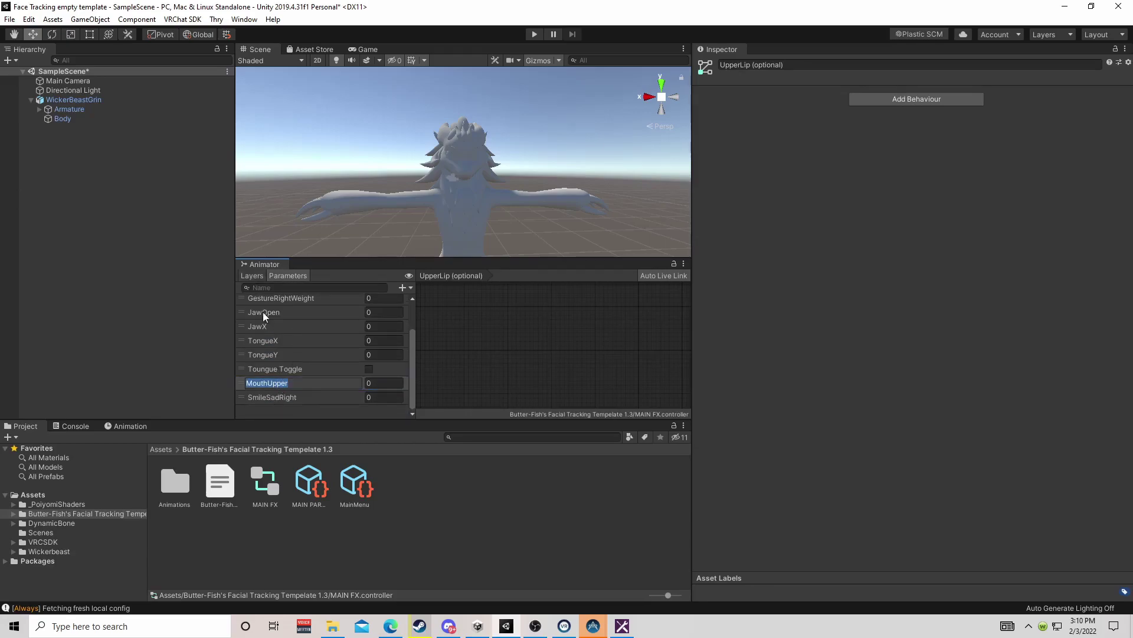
click(253, 276)
click(291, 375)
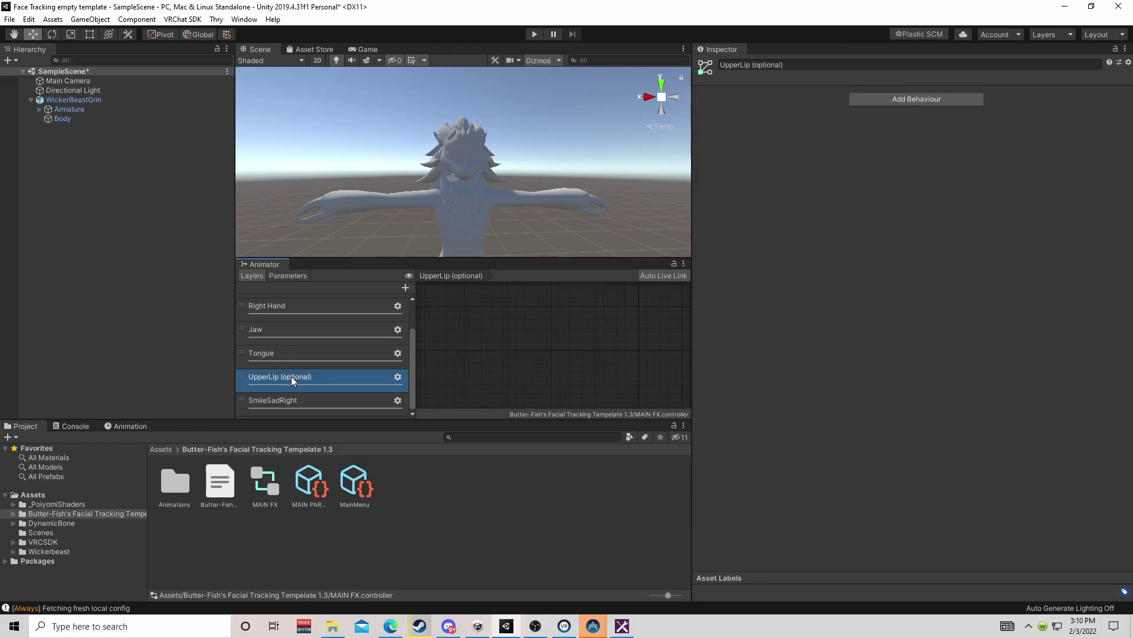
double_click(292, 377)
click(278, 376)
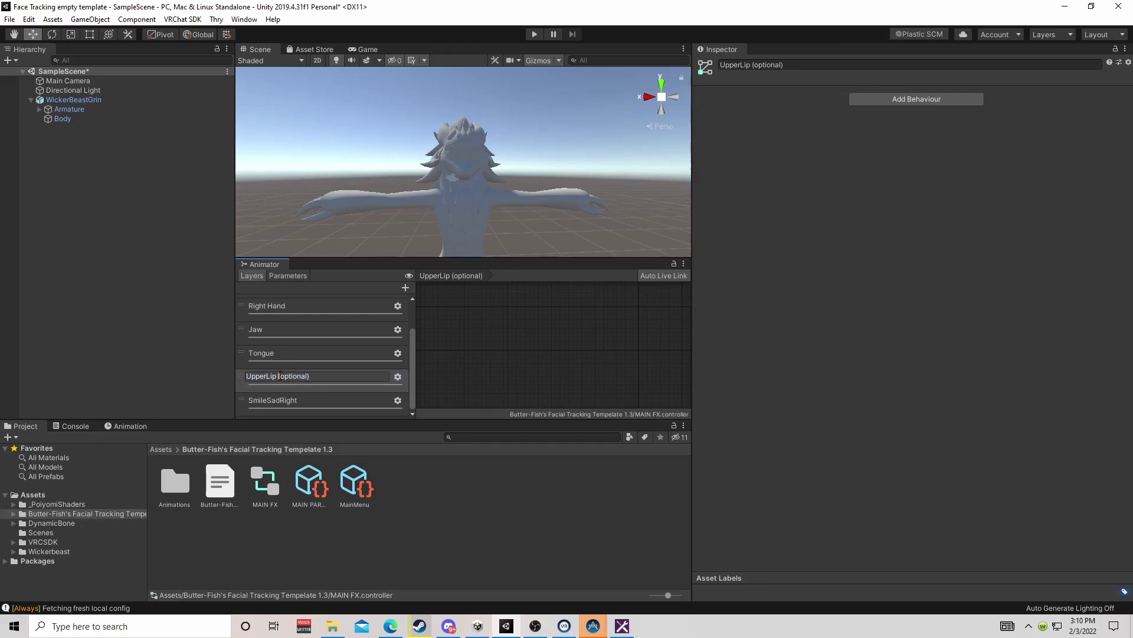
text(MouthUpper)
key(Return)
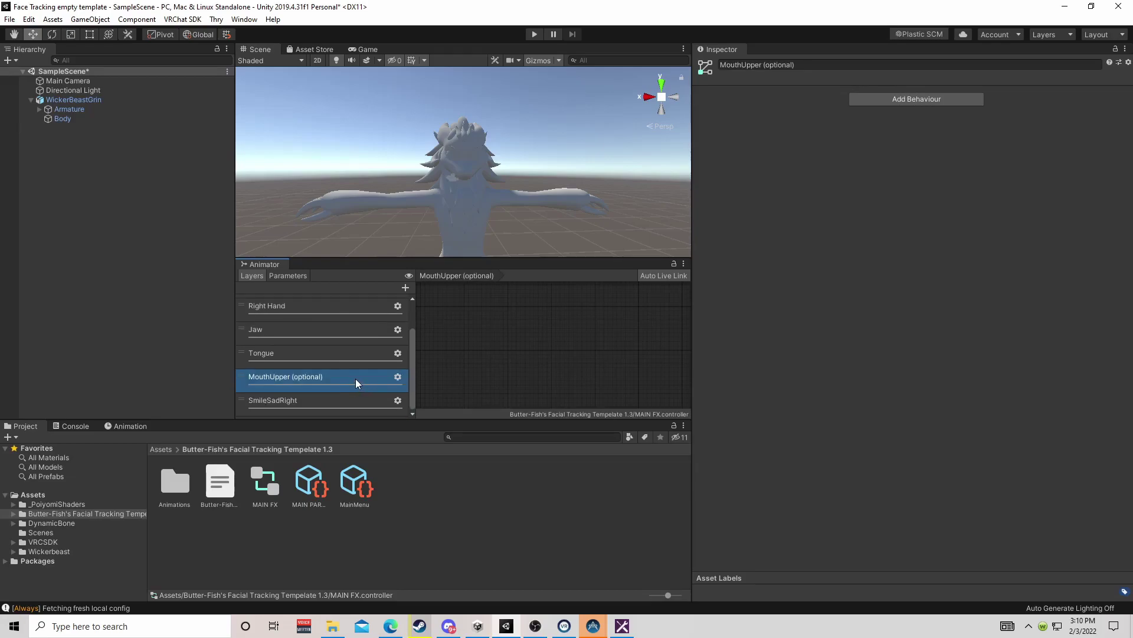
double_click(356, 378)
key(Return)
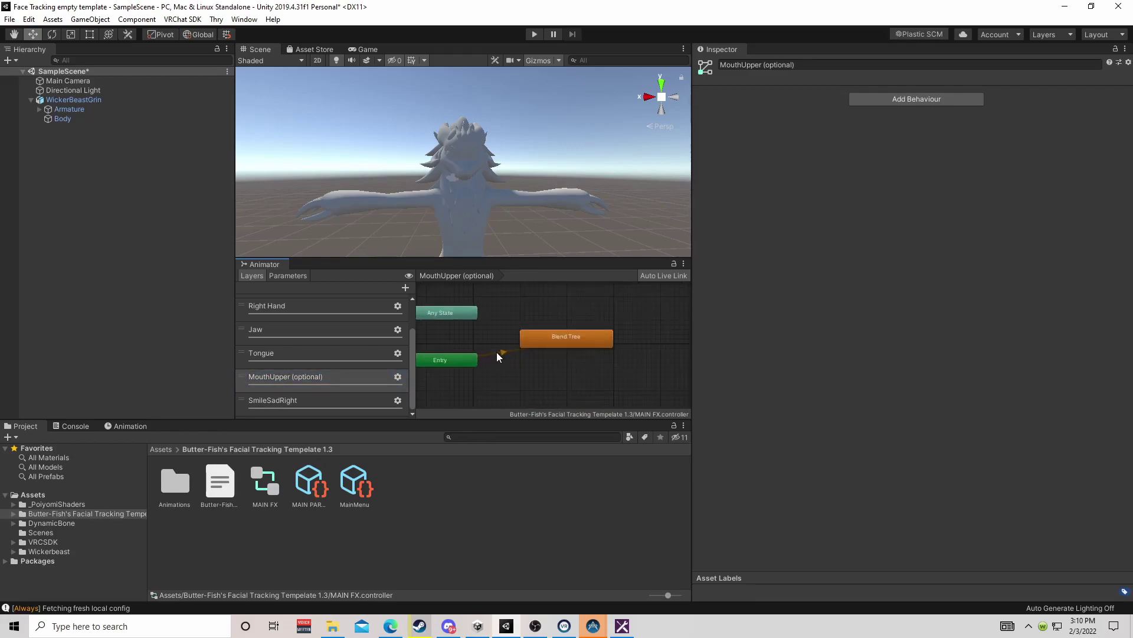
Inspect the existing Blend Tree state in the MouthUpper (optional) layer
double_click(564, 340)
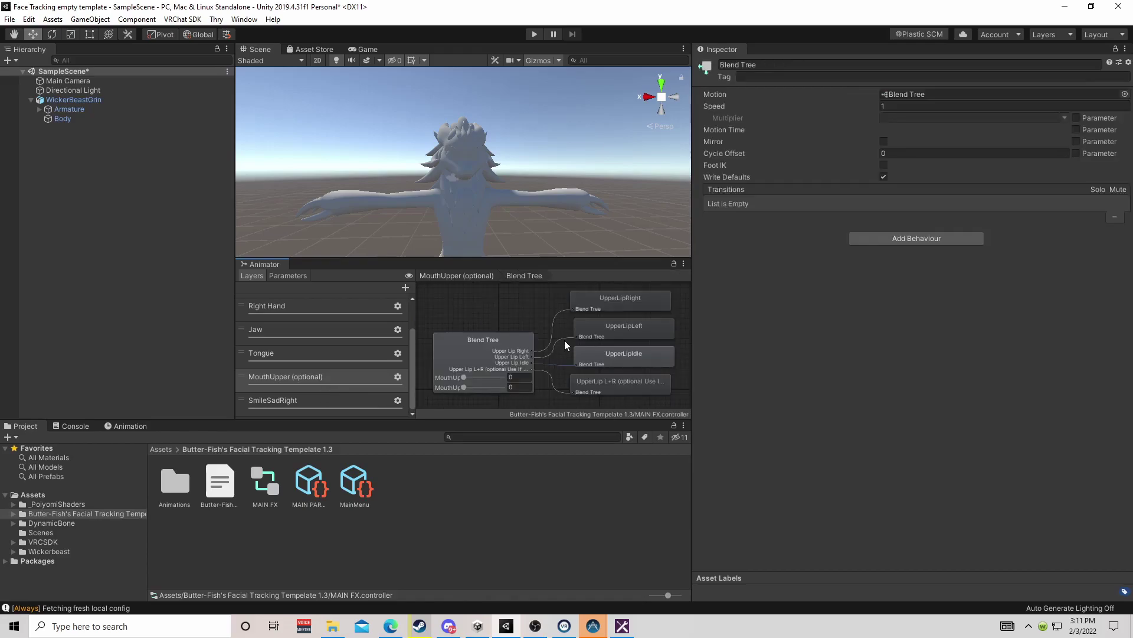
click(494, 360)
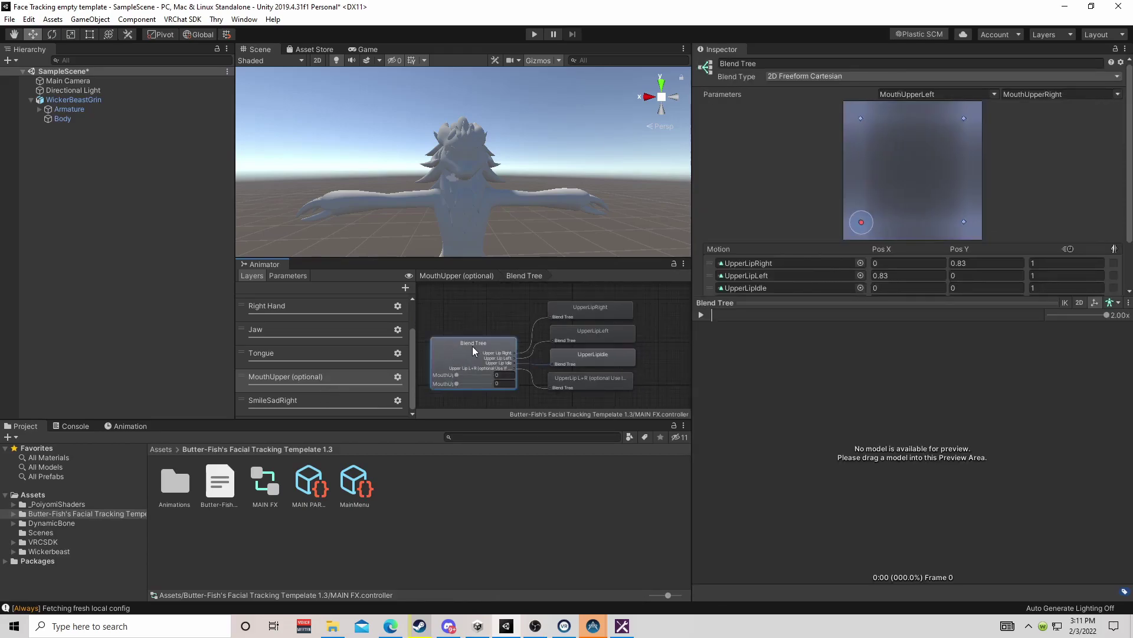
right_click(483, 355)
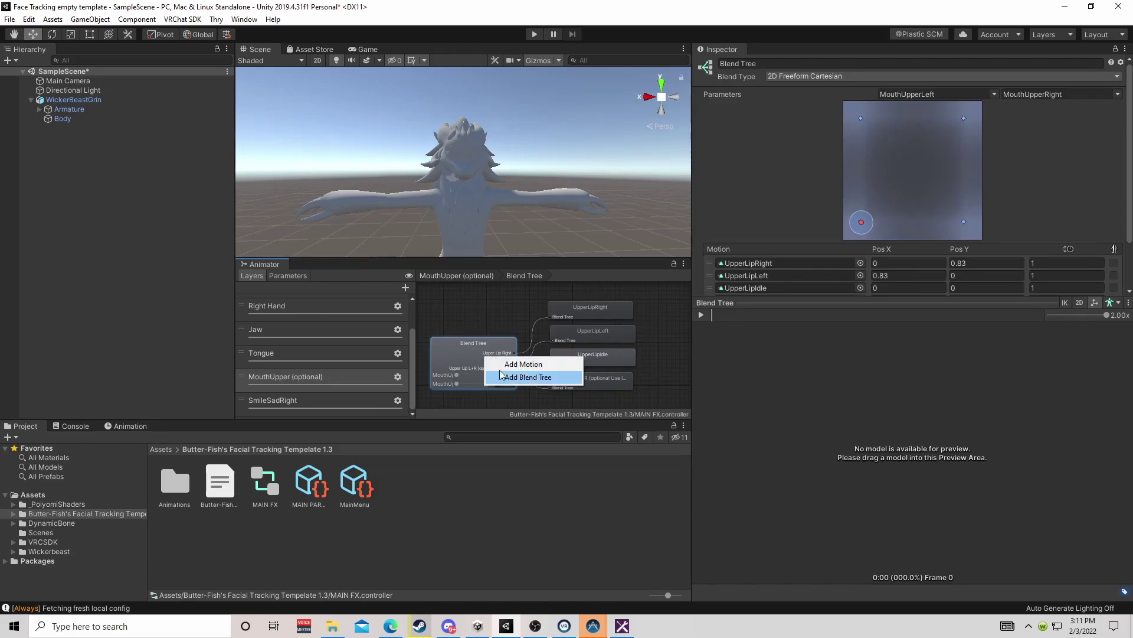
click(473, 315)
click(476, 277)
Replace the old Blend Tree state with a new blend tree state and open it
right_click(571, 345)
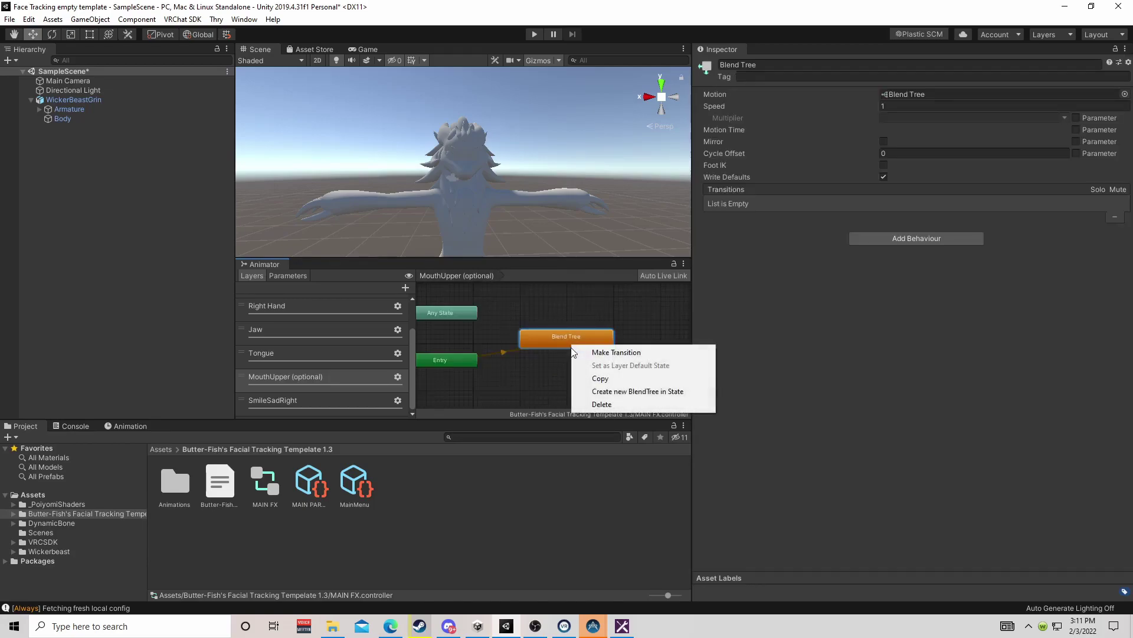
click(595, 404)
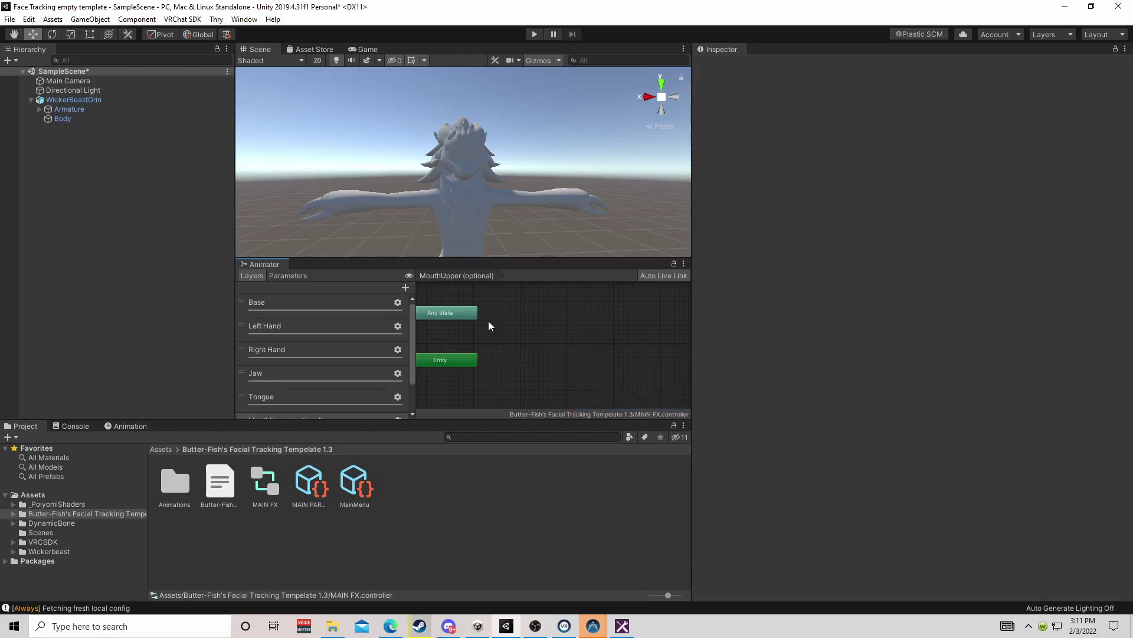
right_click(543, 335)
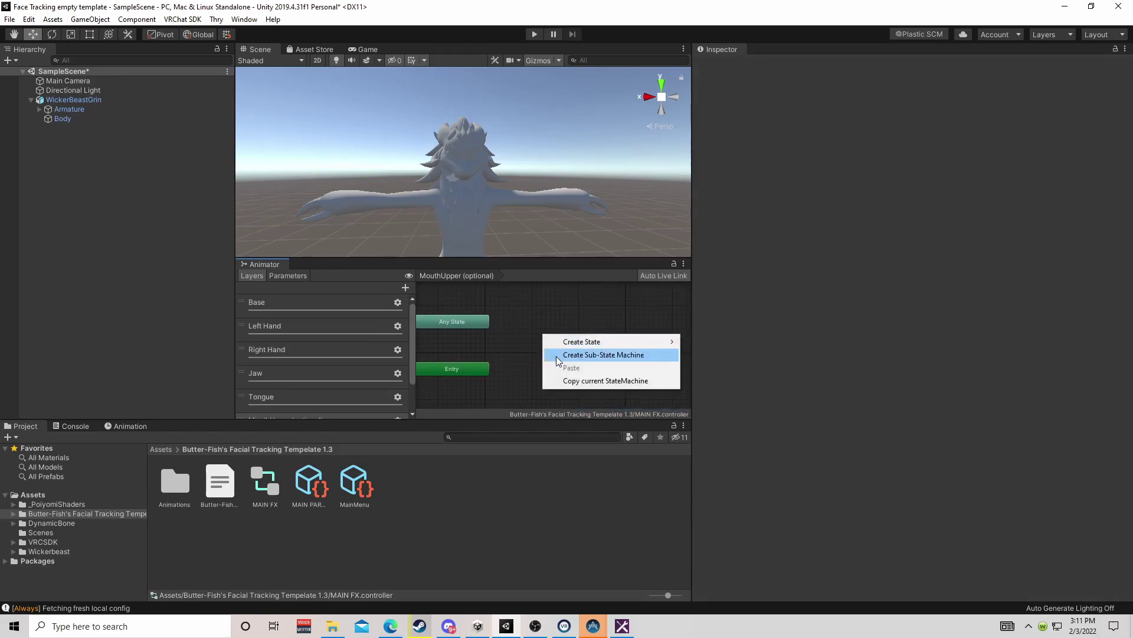
mouse_move(599, 348)
click(730, 367)
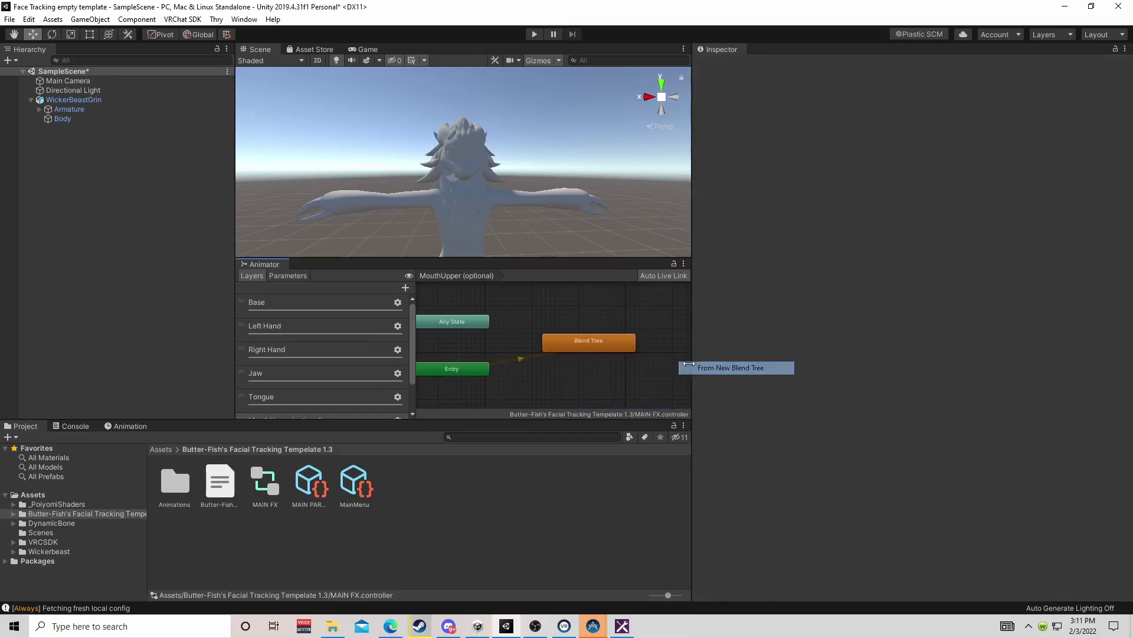
drag(573, 342, 563, 345)
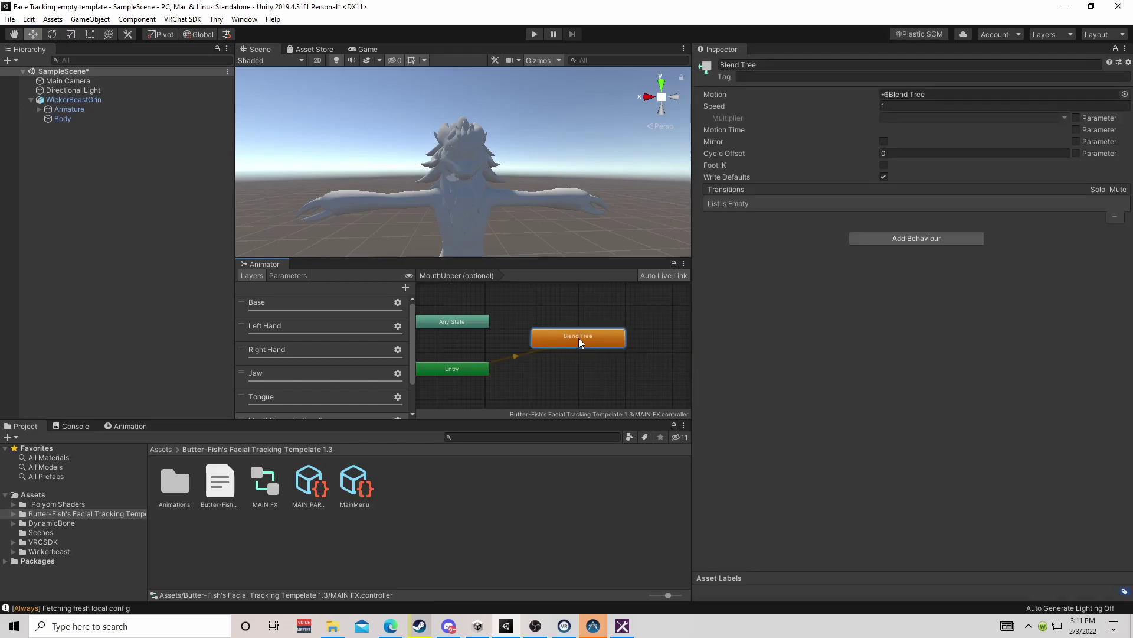
double_click(579, 341)
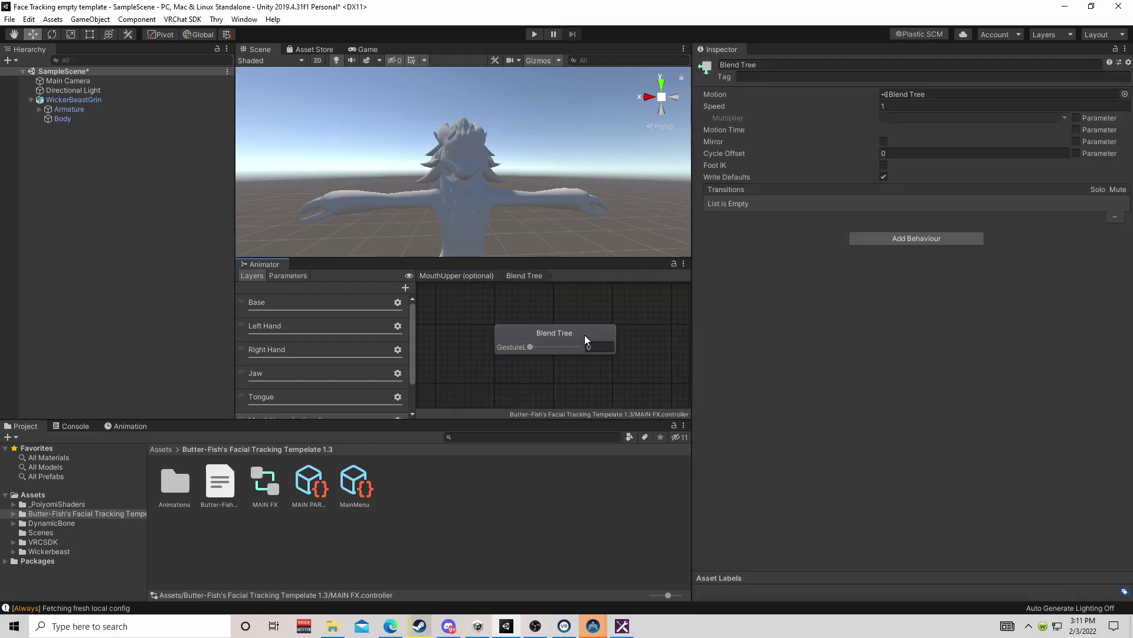
Add three motion slots to the MouthUpper blend tree
click(584, 334)
scroll(310, 380, down, 2)
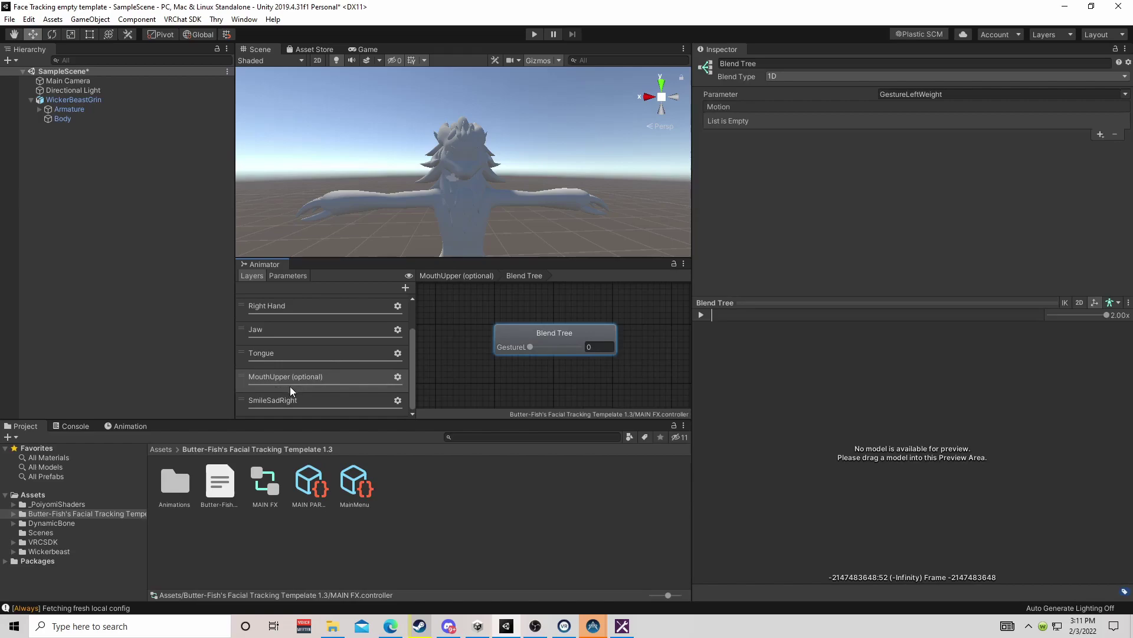
right_click(551, 333)
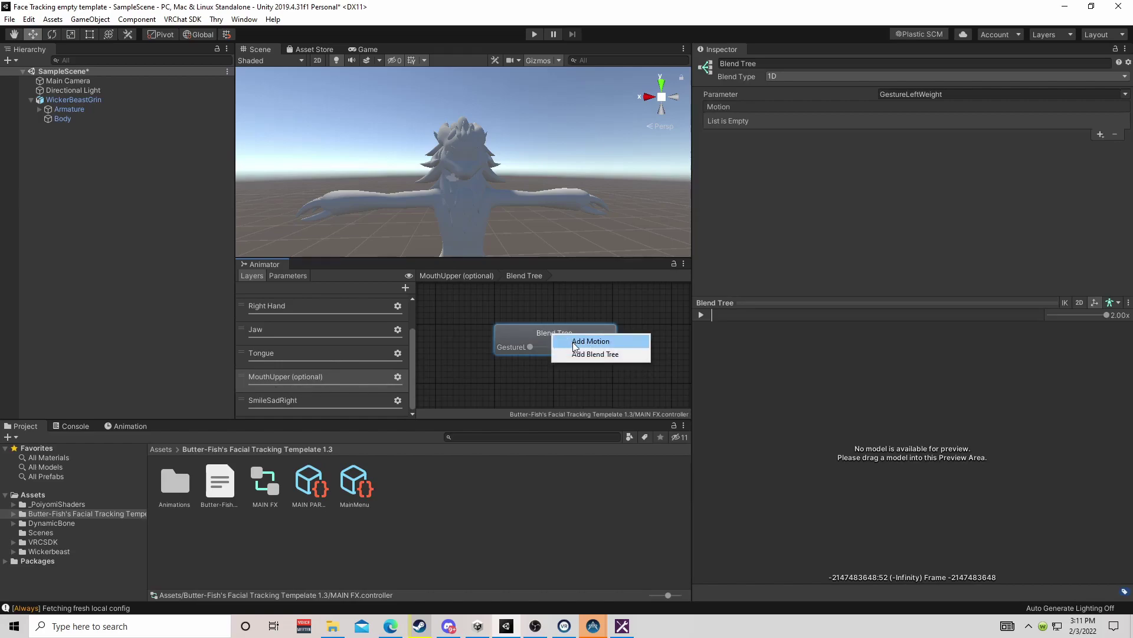
click(583, 342)
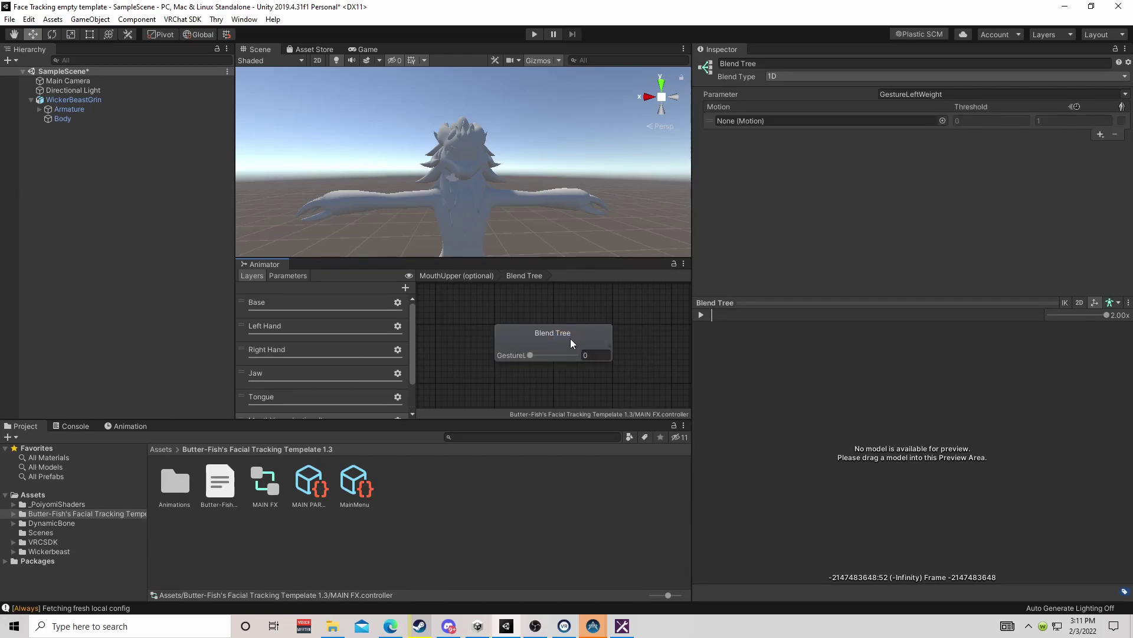
right_click(570, 339)
click(584, 344)
right_click(558, 339)
click(584, 343)
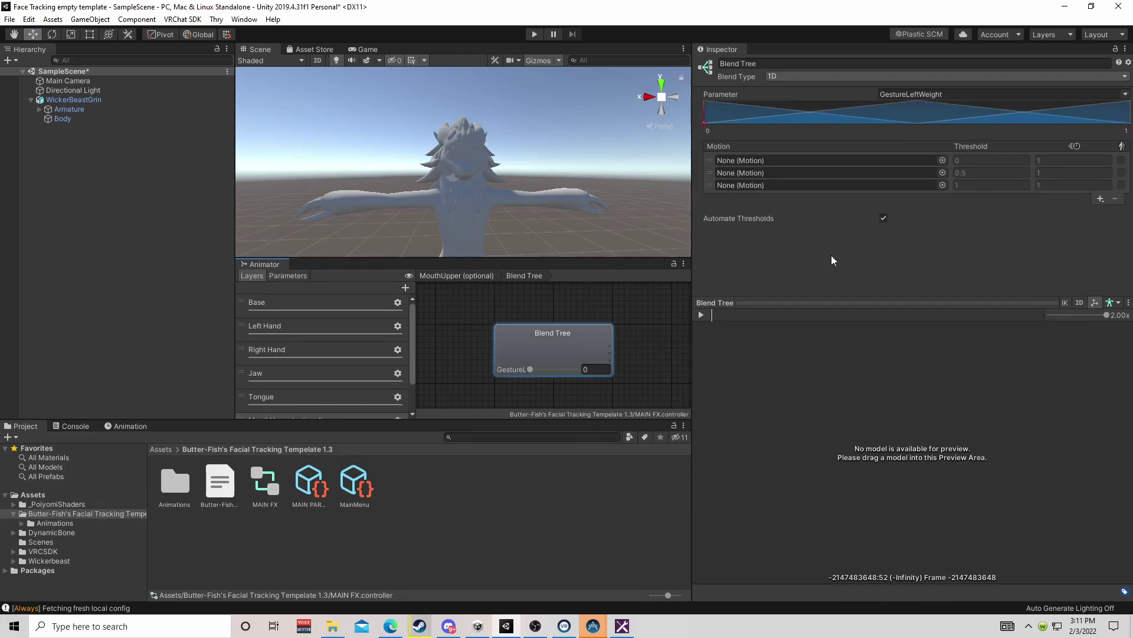
Put Face Idle in the middle row, disable Automate Thresholds, and set its threshold to 0
click(942, 172)
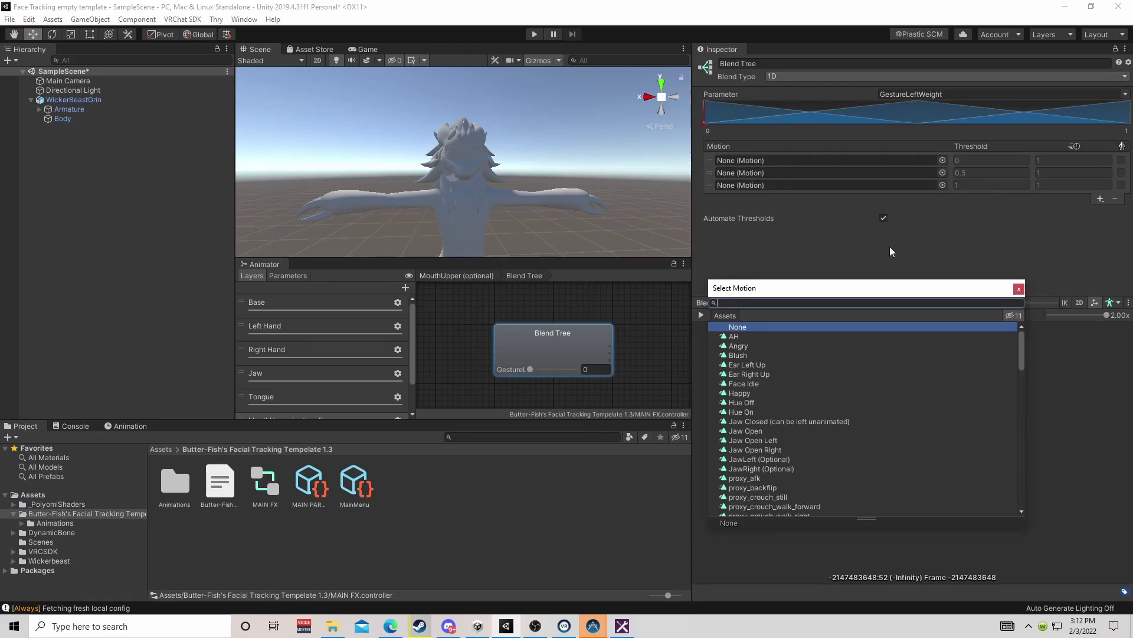
text(fac)
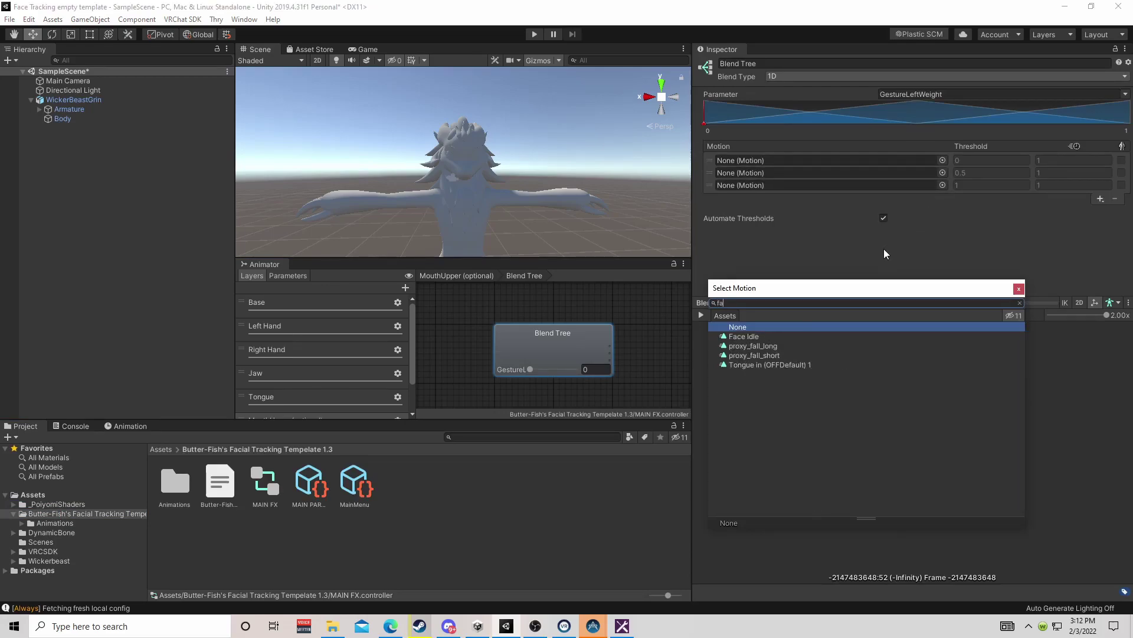
click(745, 336)
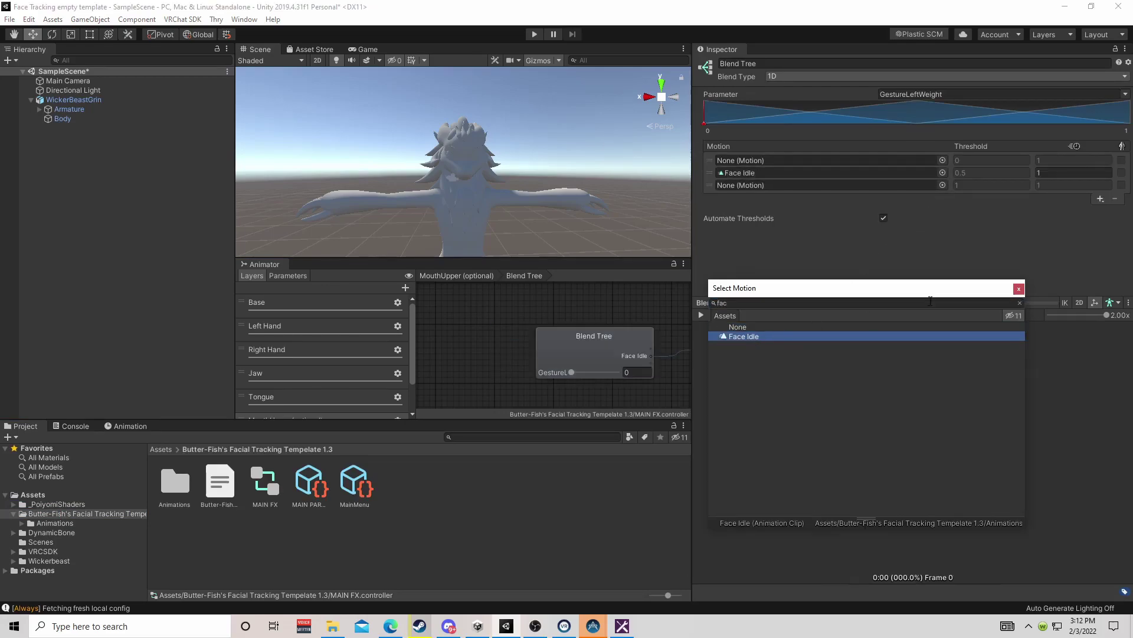
click(1018, 288)
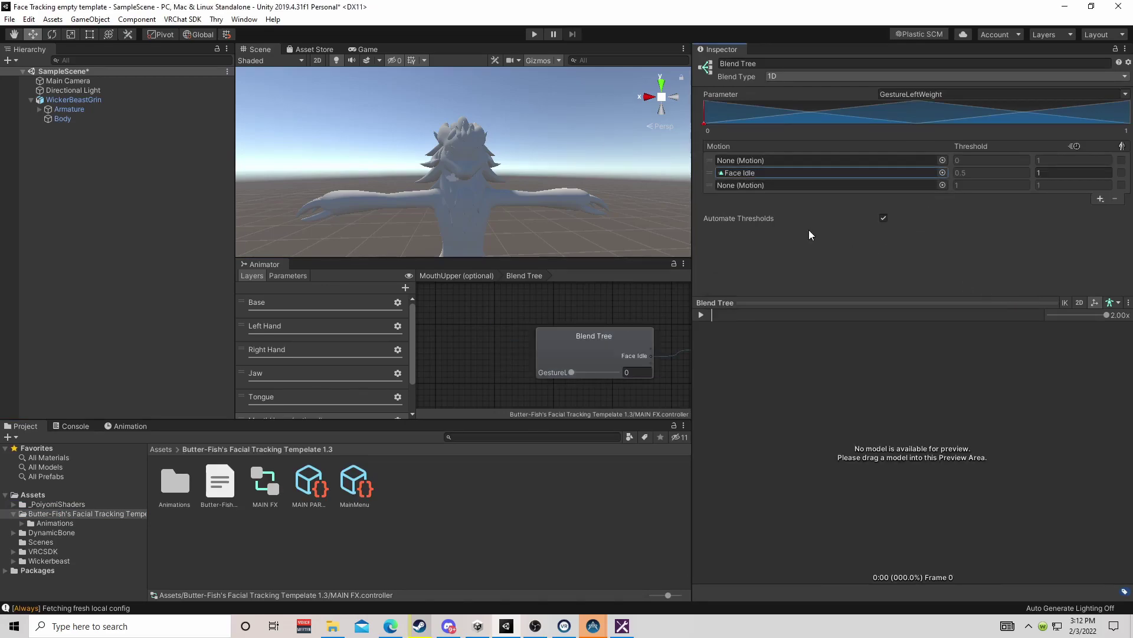
click(883, 218)
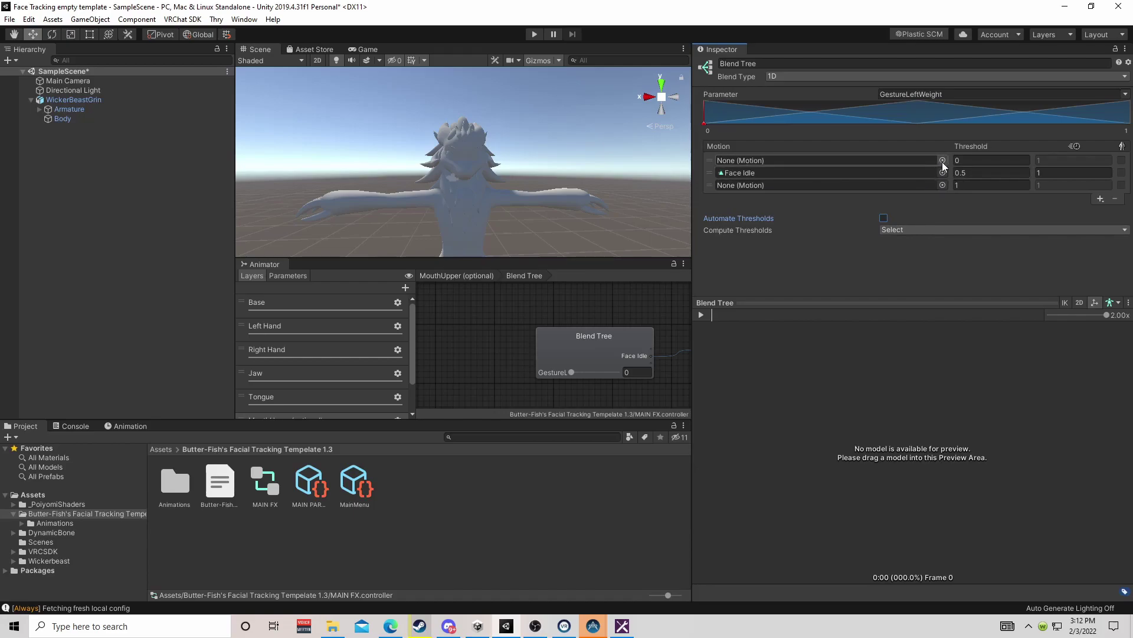
click(971, 173)
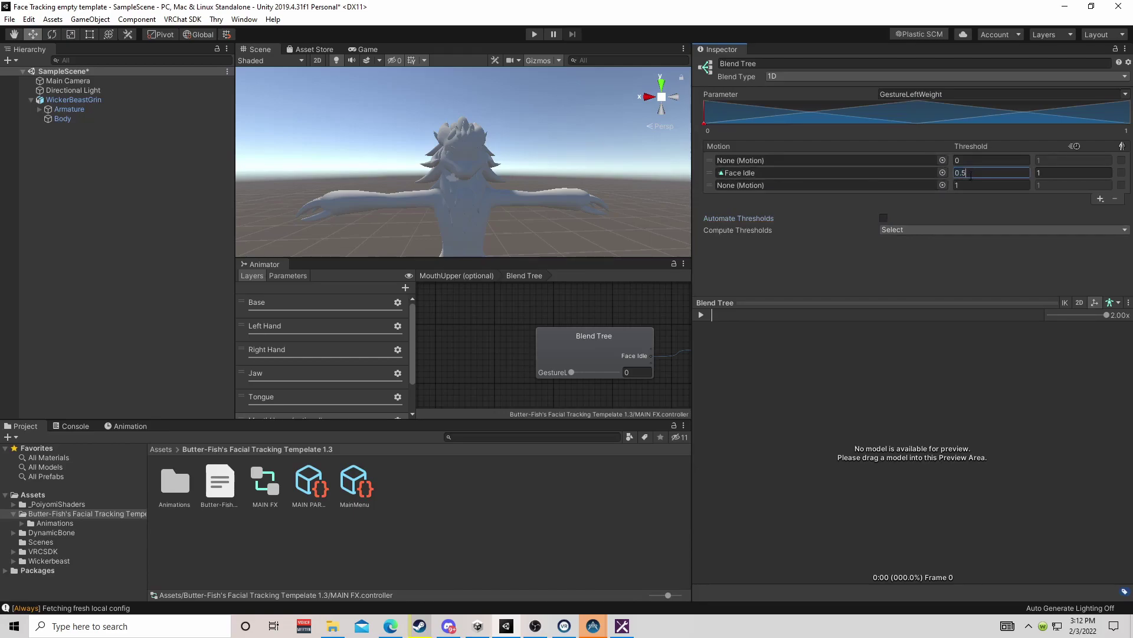
text(00)
key(shift+Tab)
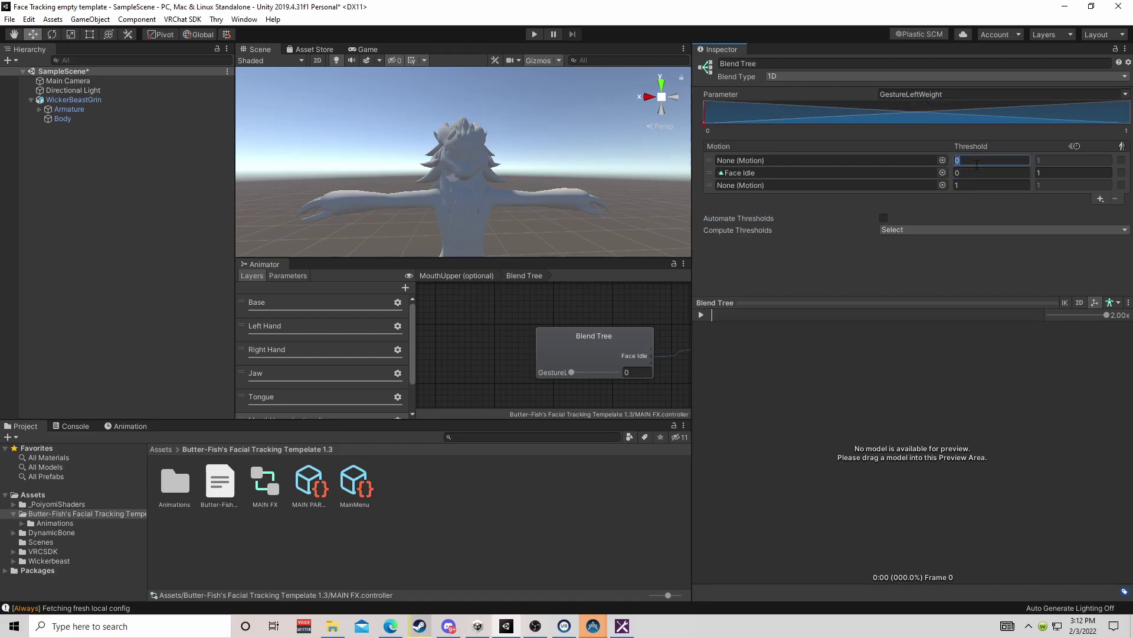
Assign UpperLipLeft to the first row and UpperLipRight to the third row
click(939, 161)
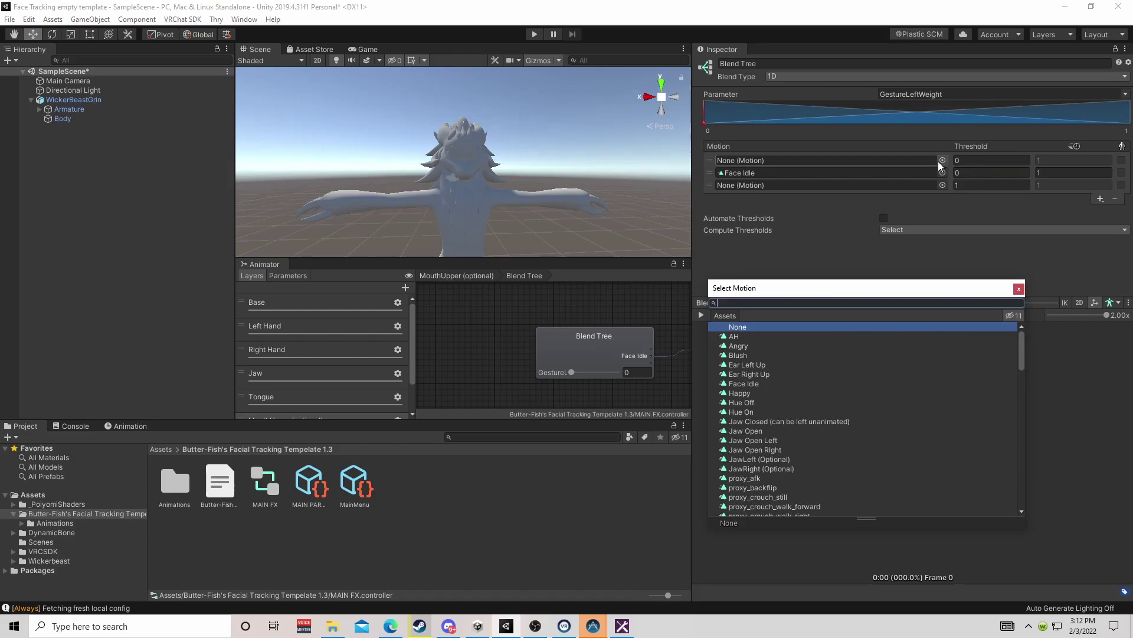
text(up)
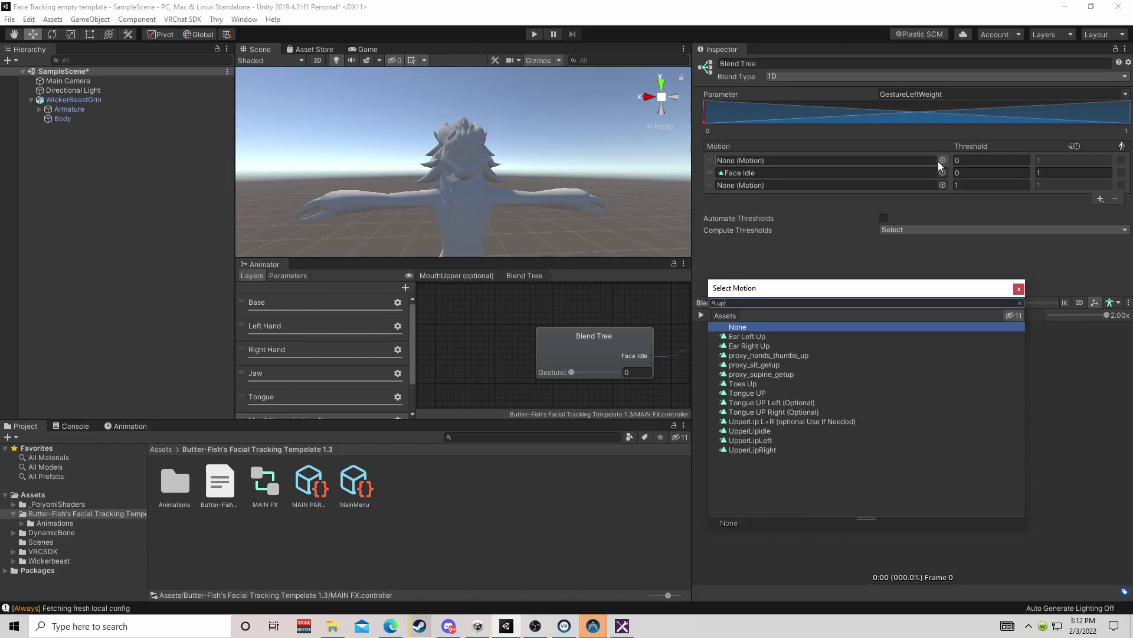
text(p)
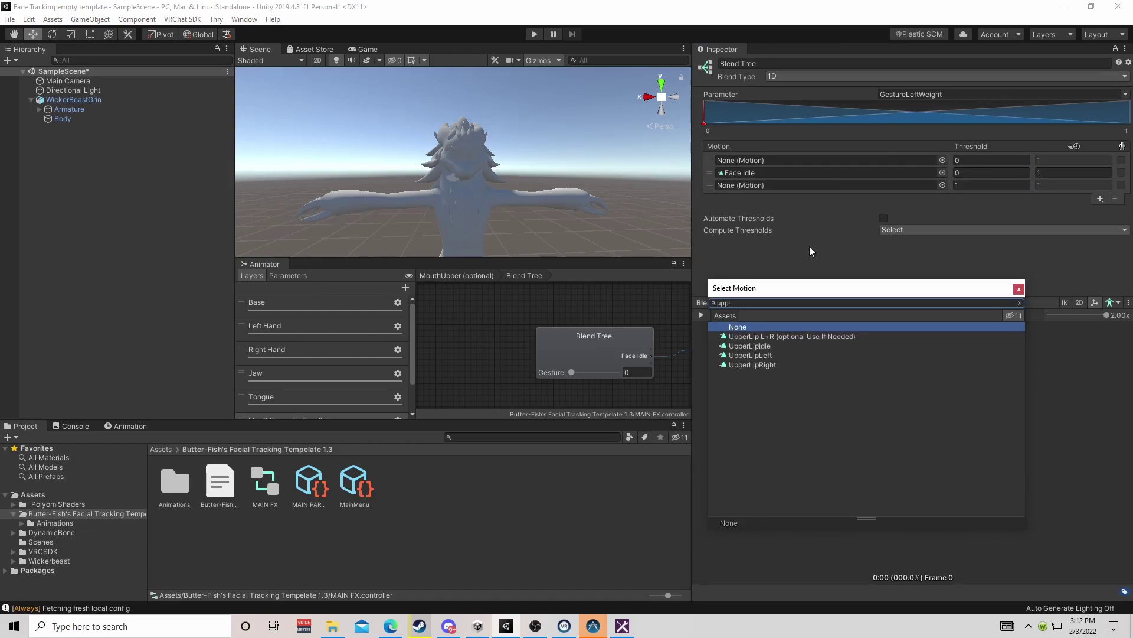
text(er)
click(761, 354)
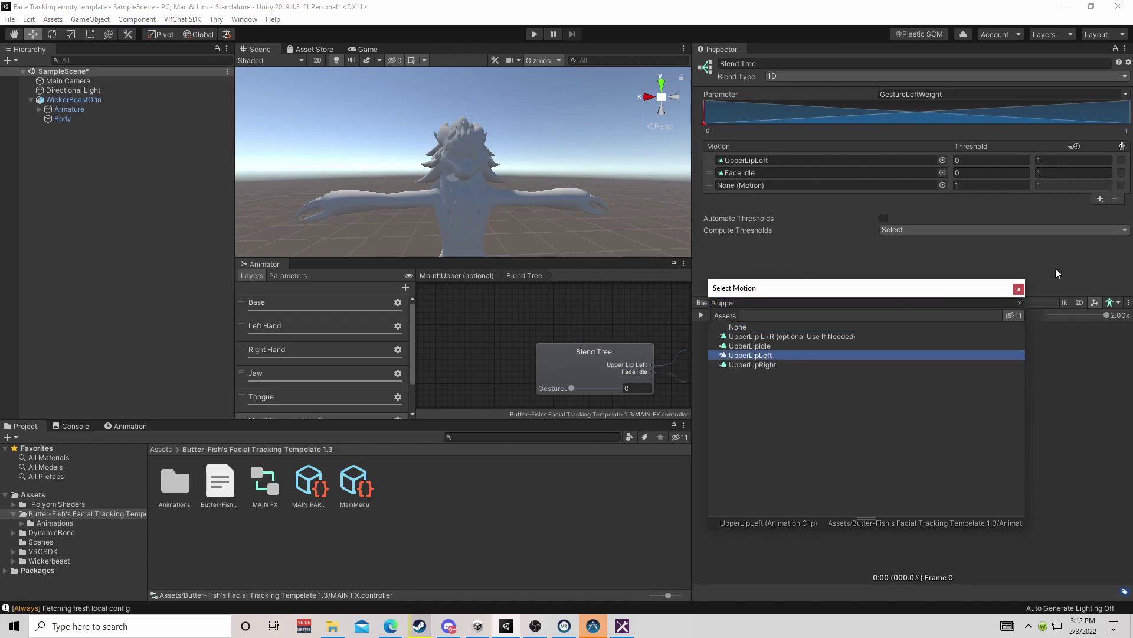
click(1017, 287)
click(942, 185)
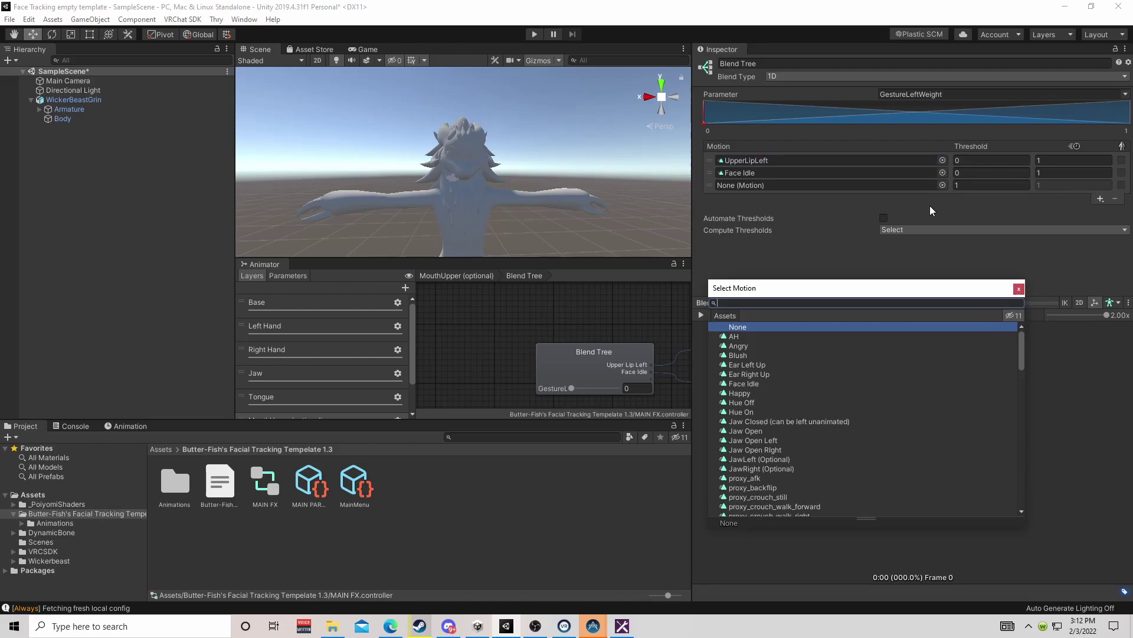
text(upper)
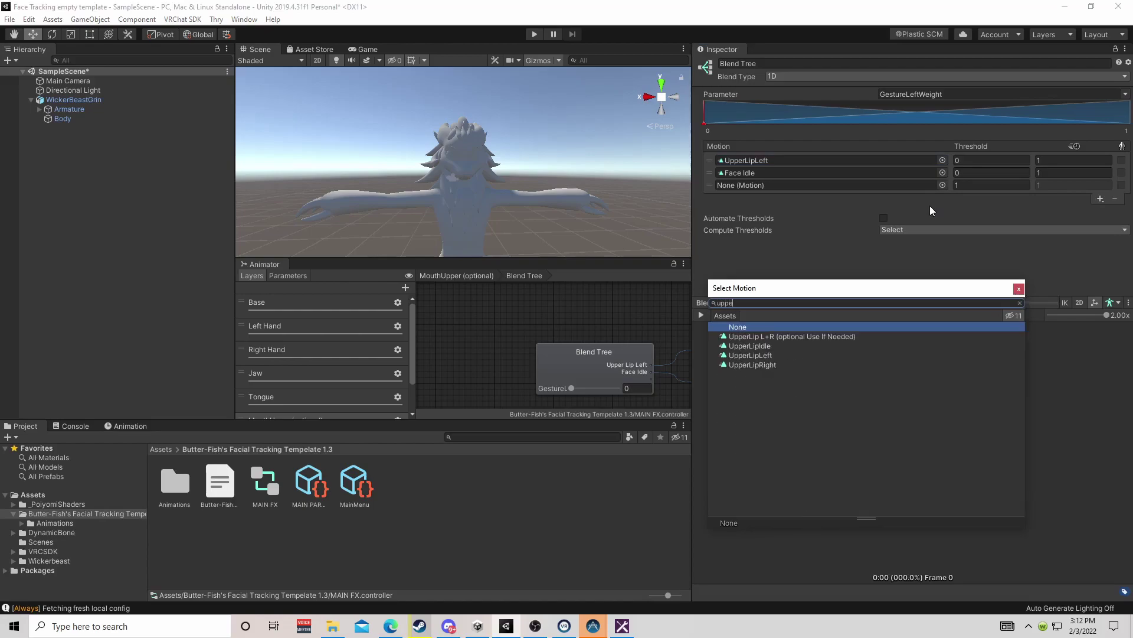
click(770, 365)
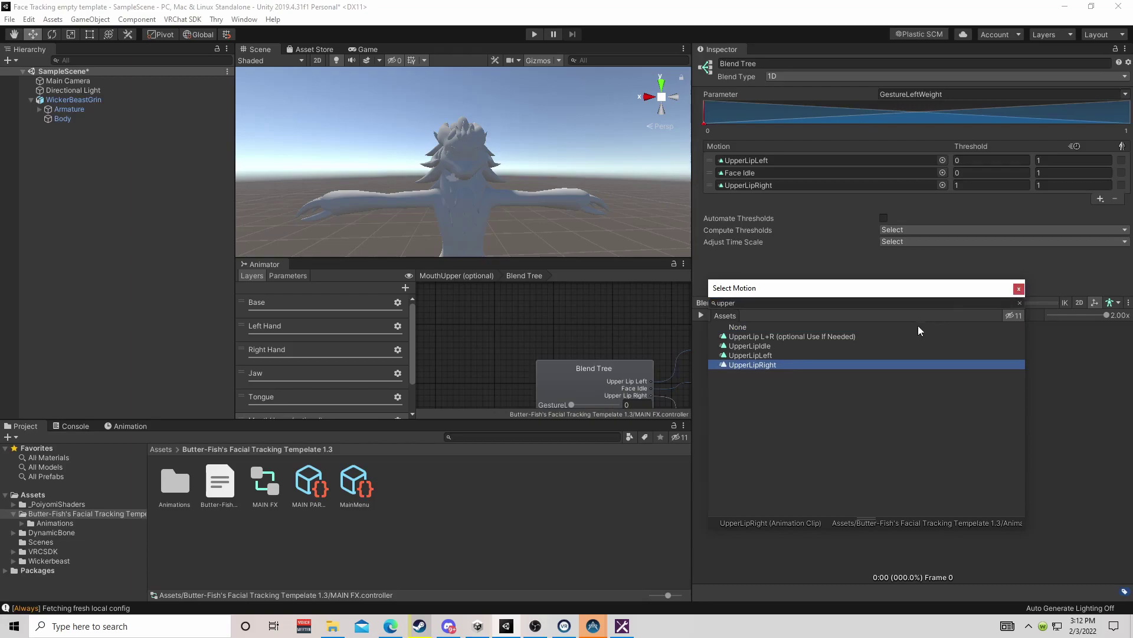
click(1021, 290)
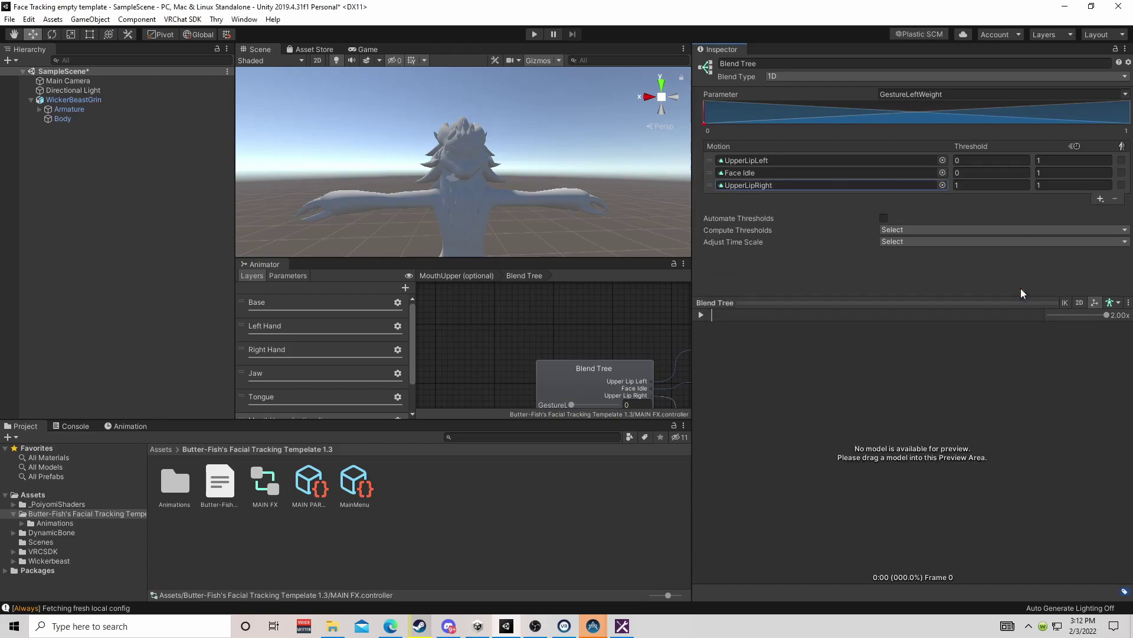
Keep UpperLipRight's threshold at 1 and set UpperLipLeft's threshold to -1
click(974, 186)
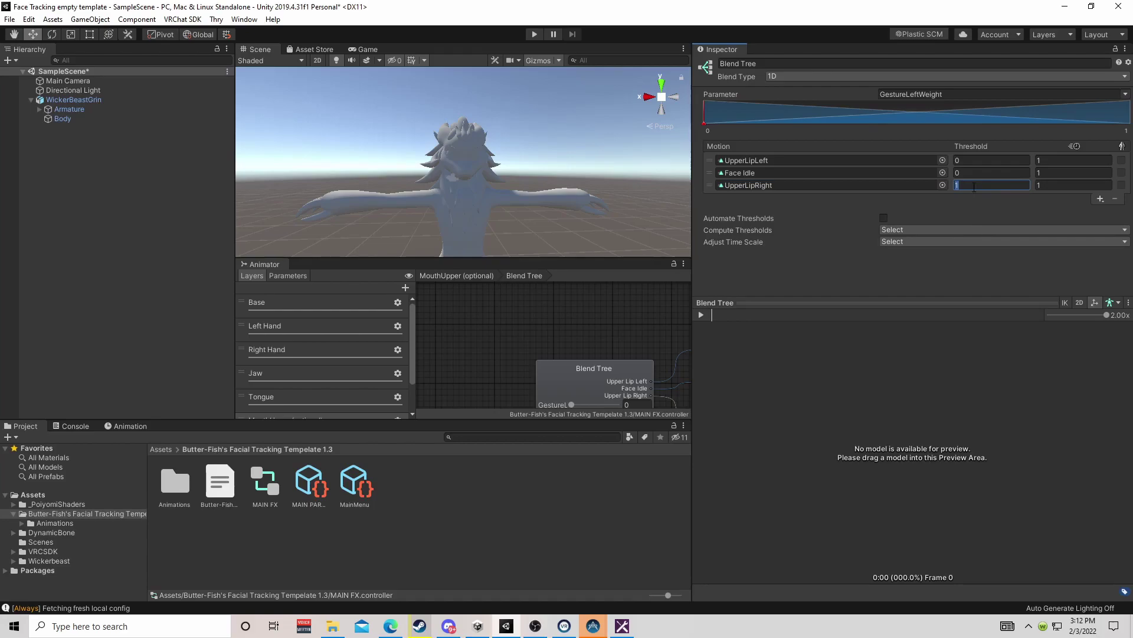
click(974, 187)
click(978, 161)
text(-)
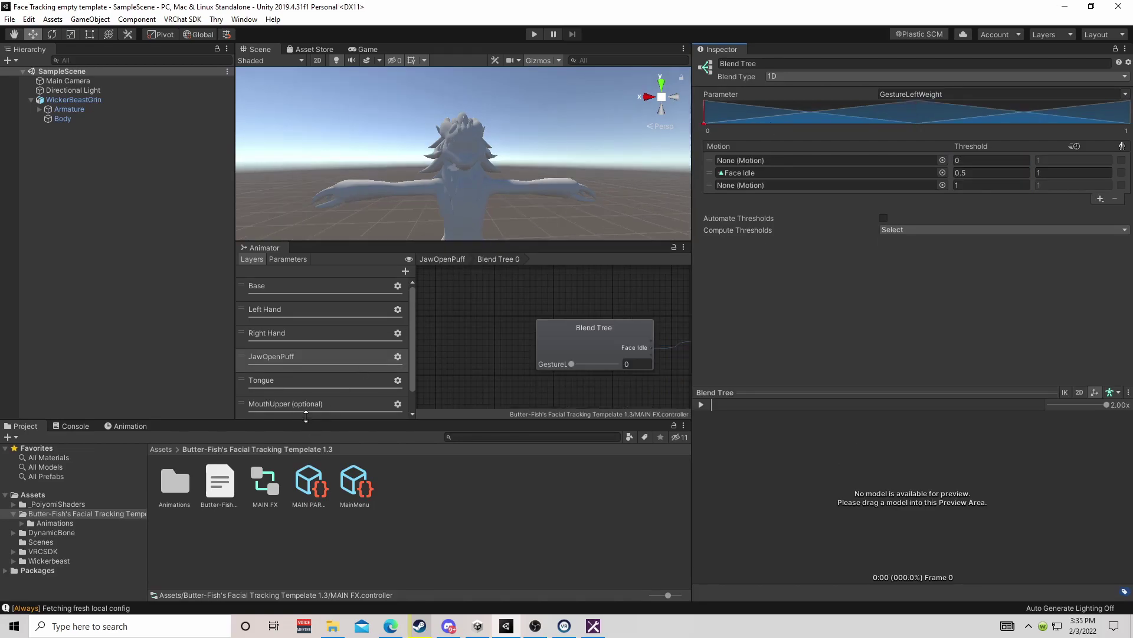
Set the MouthUpper (optional) layer's blend tree parameter to MouthUpper
scroll(318, 365, down, 1)
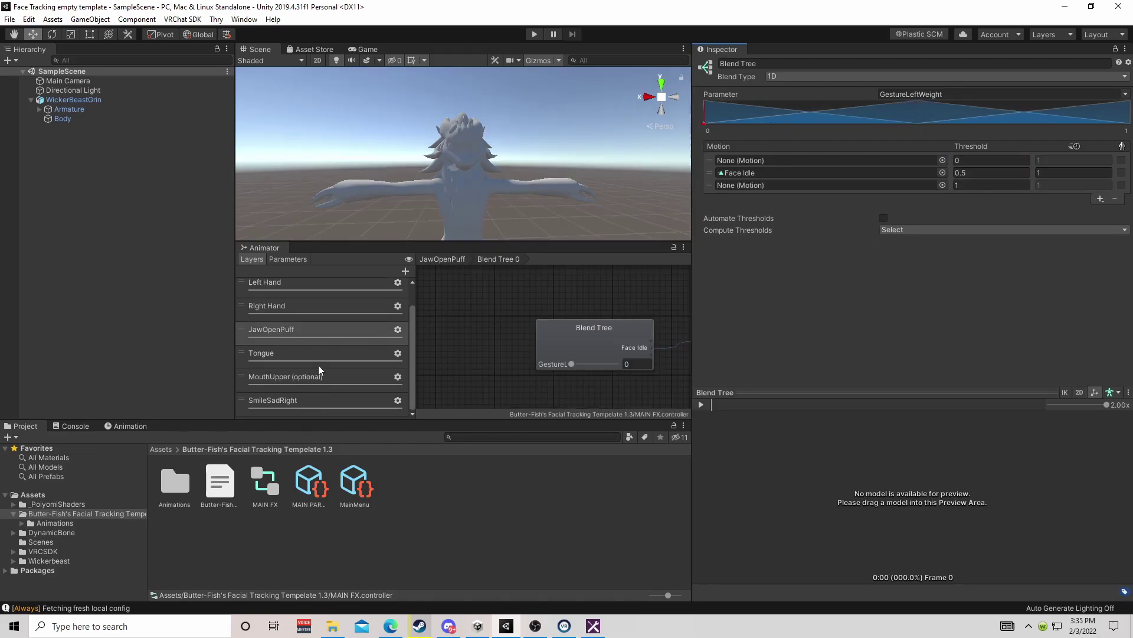
click(320, 373)
middle_drag(621, 349, 551, 366)
double_click(580, 349)
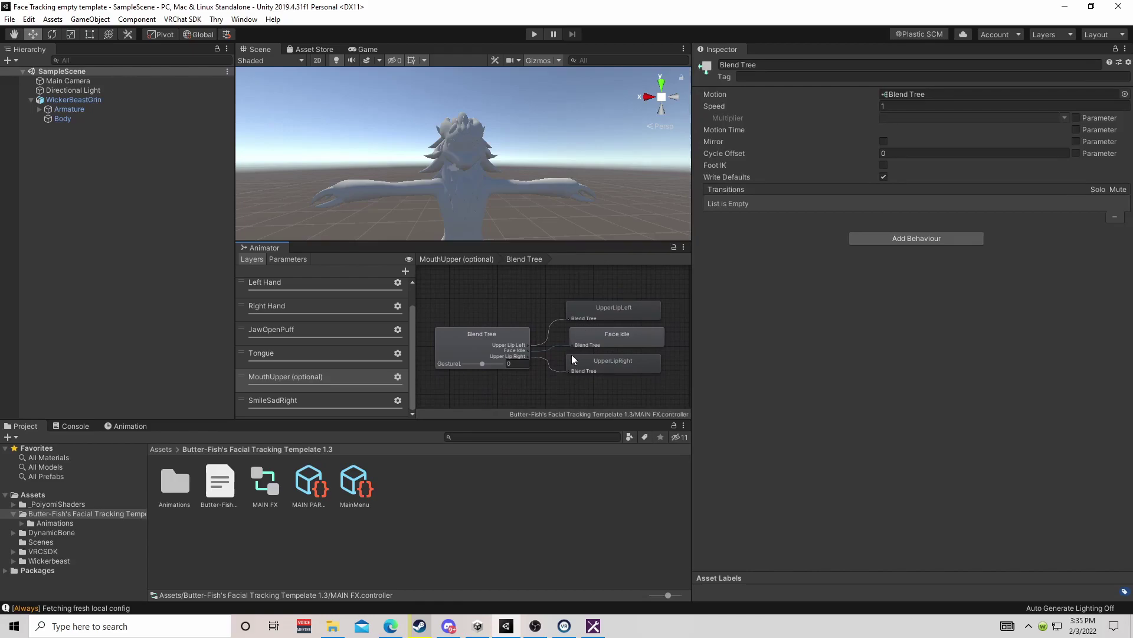
click(439, 357)
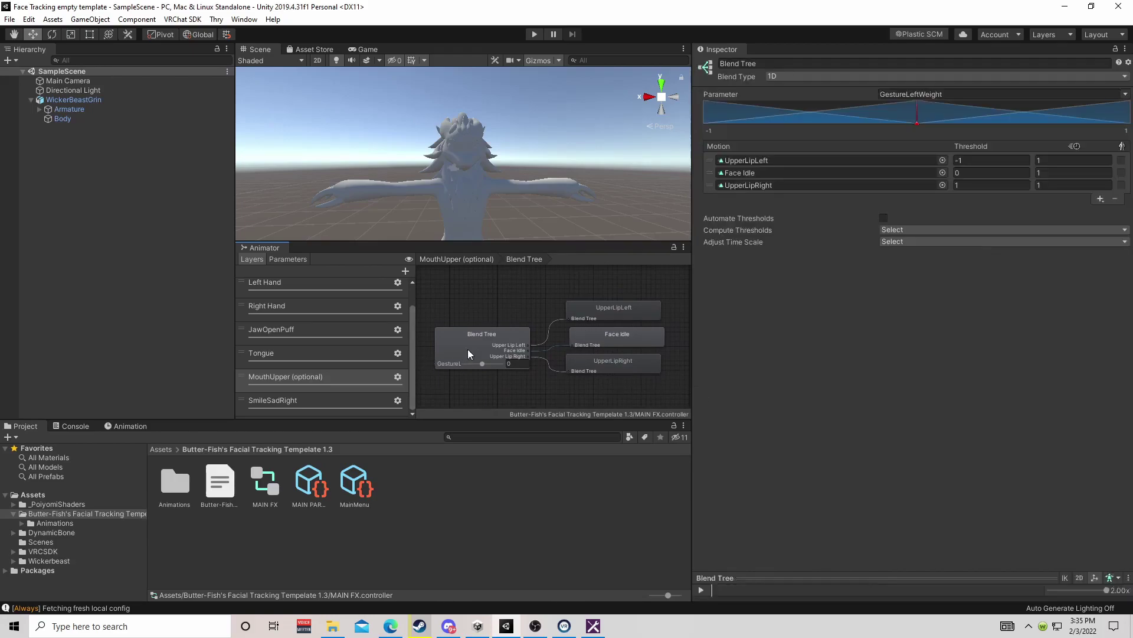
click(1125, 95)
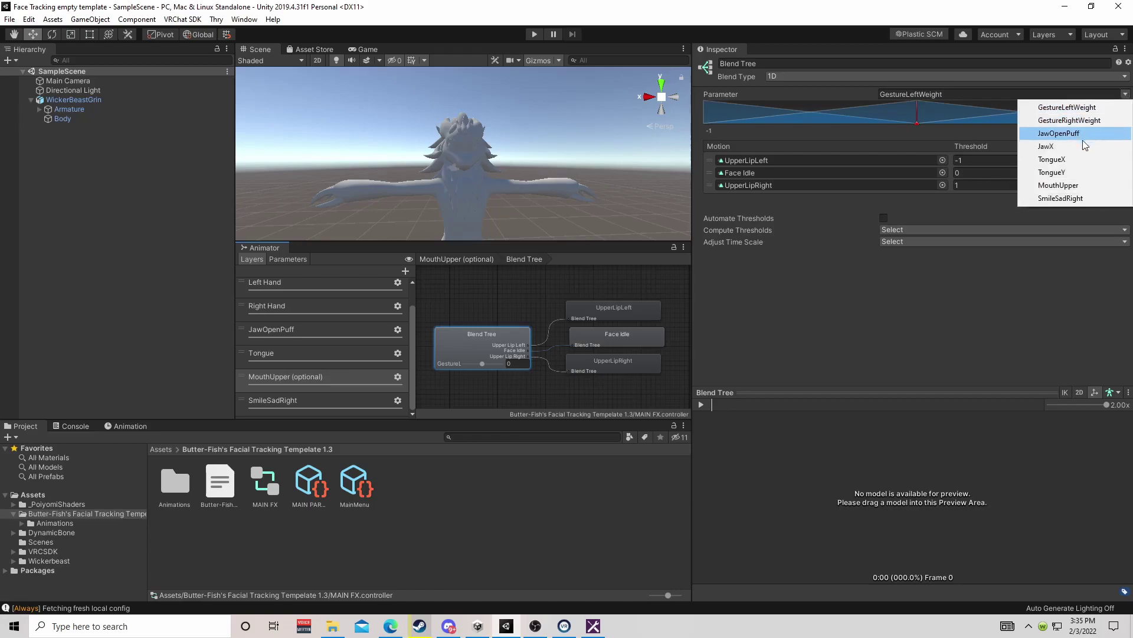
click(1079, 185)
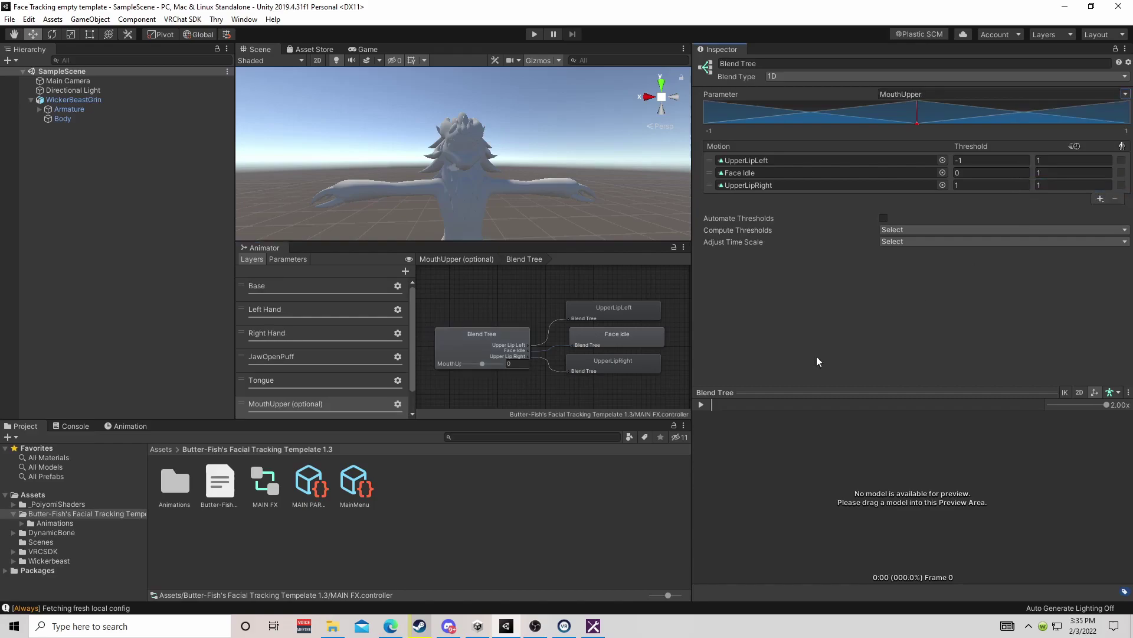
Set the SmileSadRight layer's blend tree parameter to SmileSadRight and select Face Idle's threshold
scroll(307, 389, down, 1)
click(315, 403)
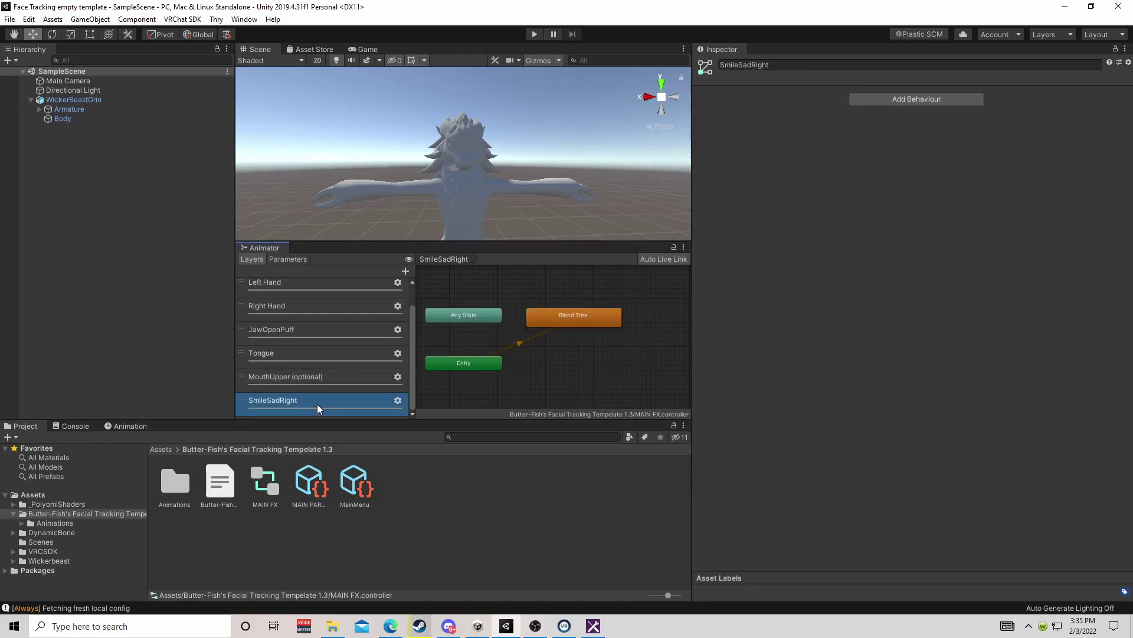
double_click(606, 316)
click(564, 319)
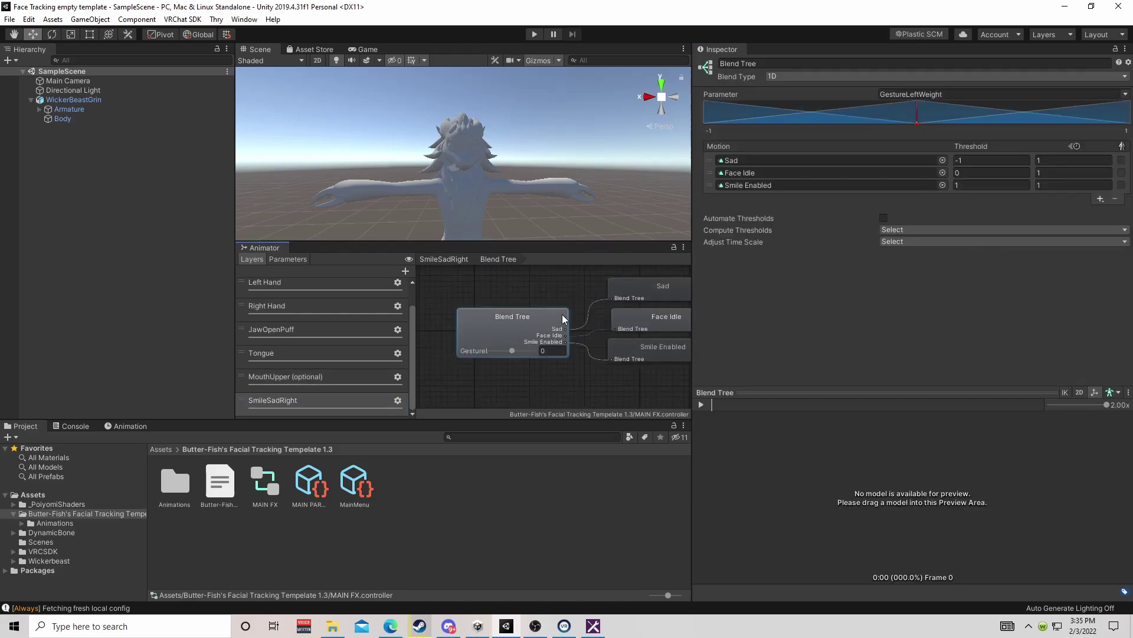
click(1125, 94)
click(1074, 198)
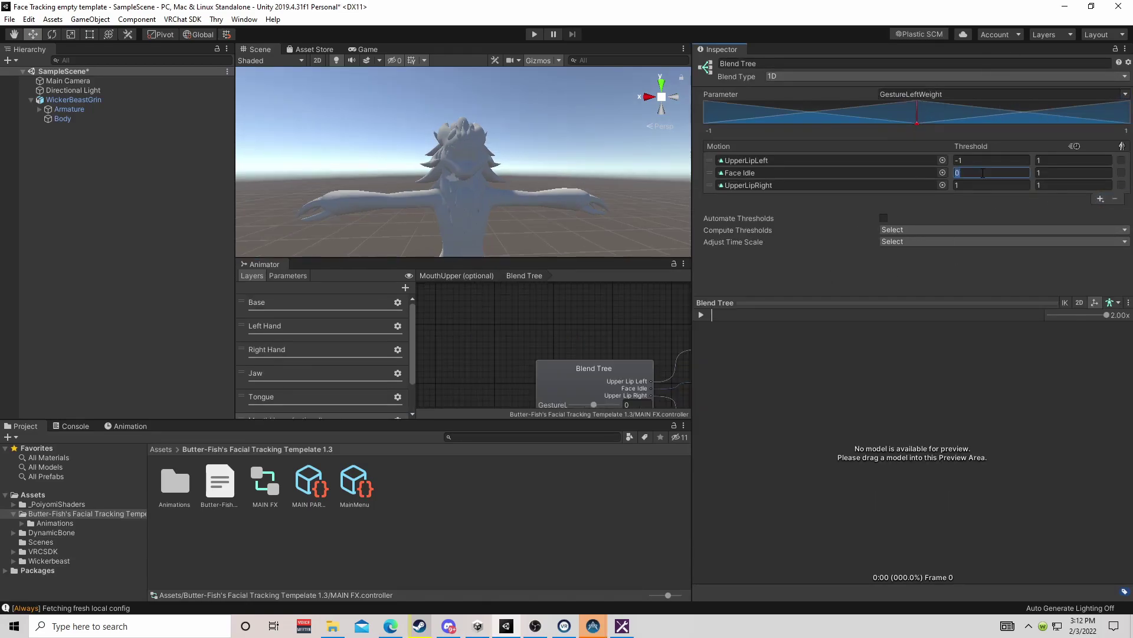
click(983, 173)
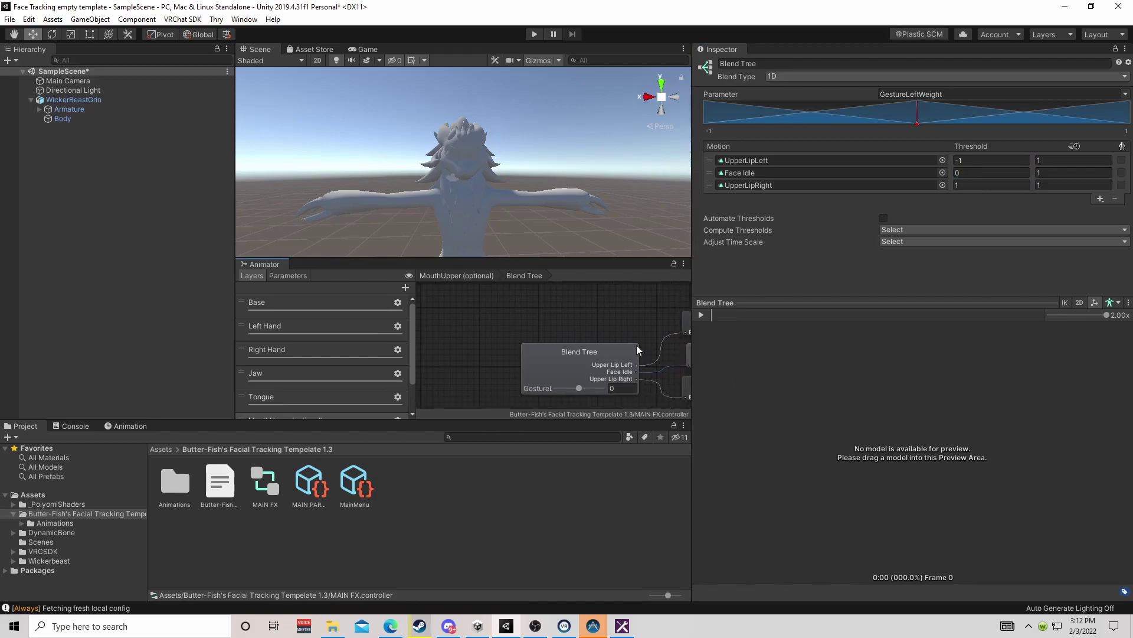
Preview the blend by sweeping the GestureL value, then reset it to 0
scroll(636, 345, down, 2)
middle_drag(594, 334, 533, 346)
scroll(534, 351, up, 2)
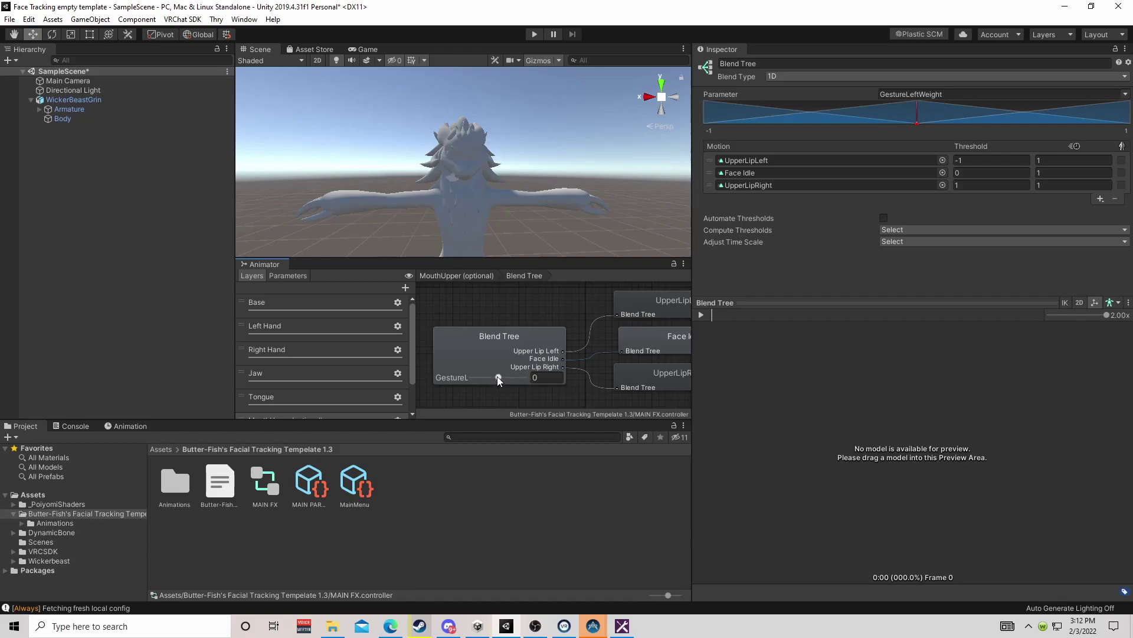
mouse_move(497, 377)
mouse_down()
mouse_move(472, 375)
mouse_move(516, 376)
mouse_move(500, 378)
mouse_up()
text(0)
click(564, 331)
Switch to the SmileSadRight layer and bring its Blend Tree state into view
scroll(572, 311, down, 2)
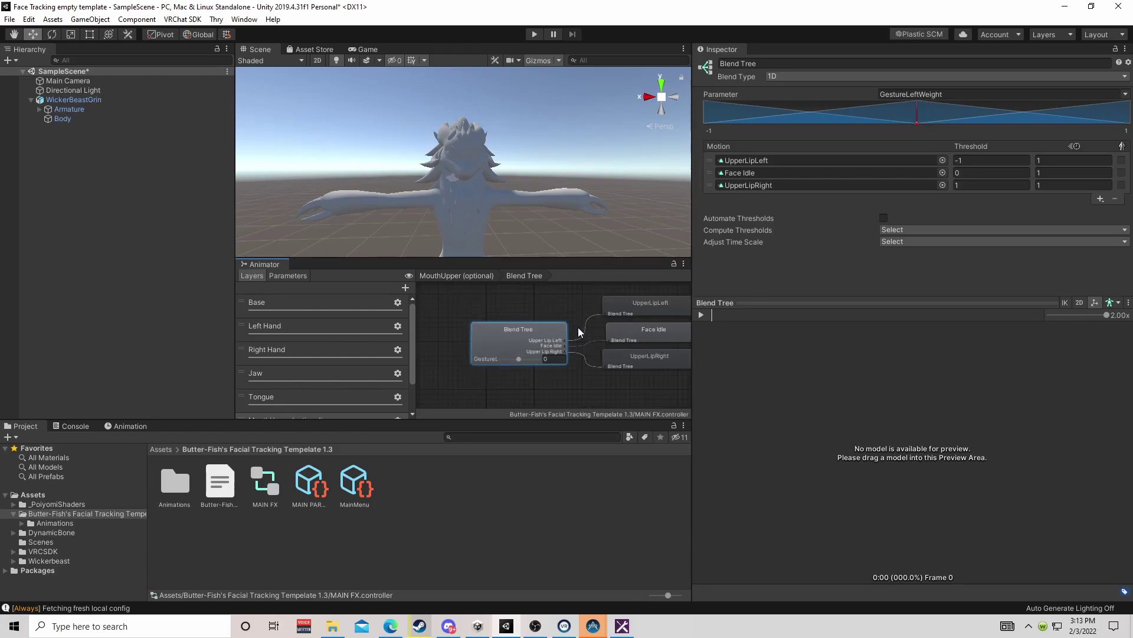
scroll(338, 316, down, 2)
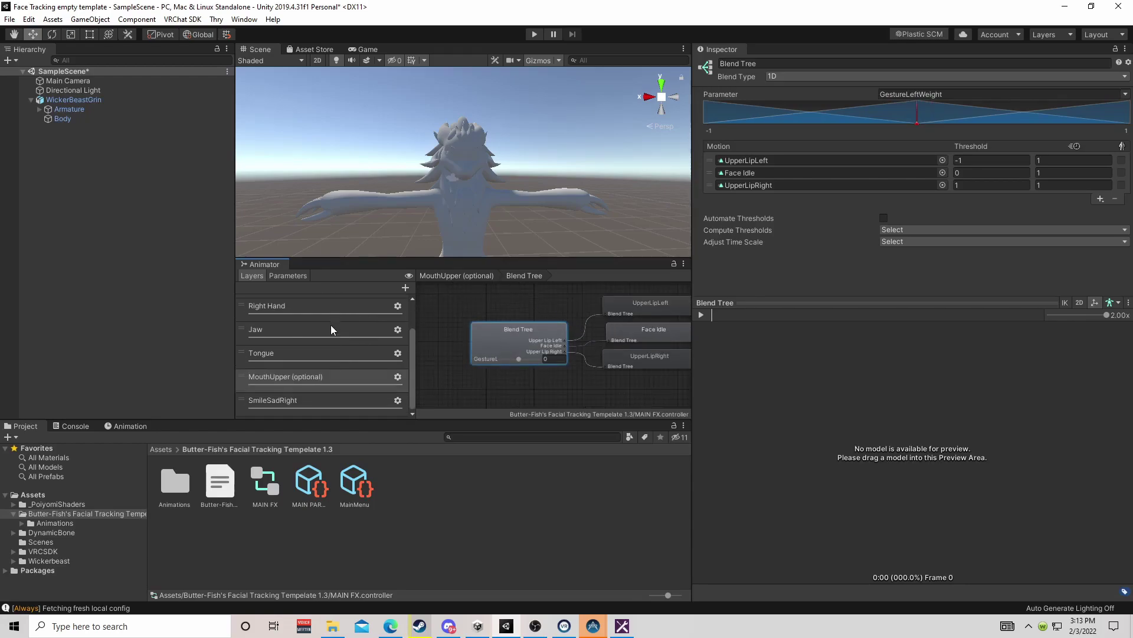
click(339, 399)
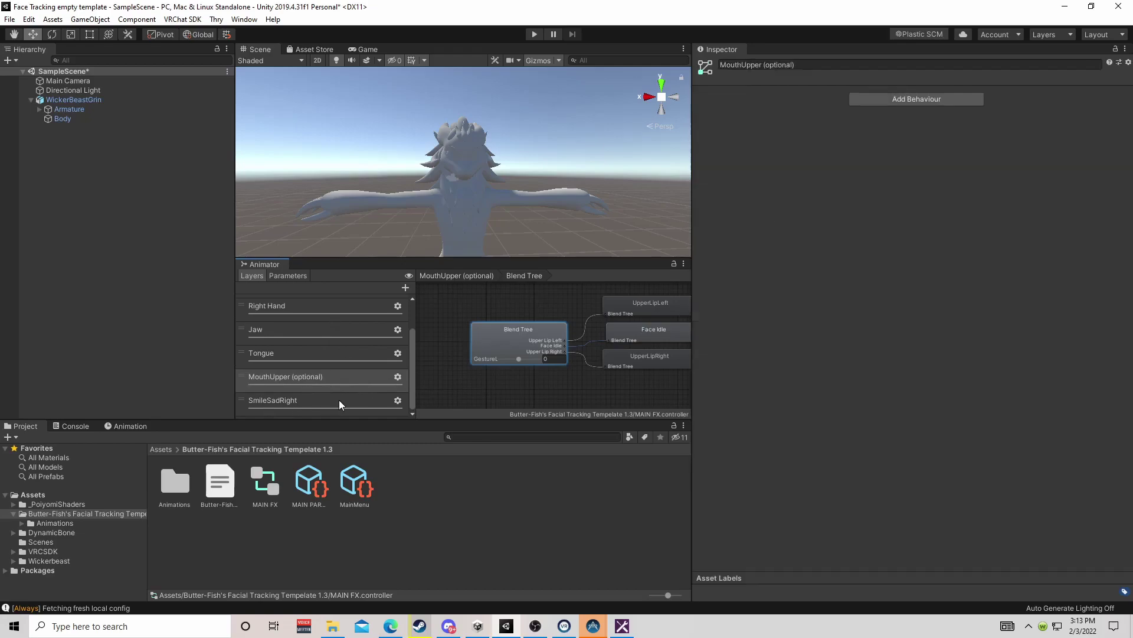
middle_drag(621, 359, 576, 352)
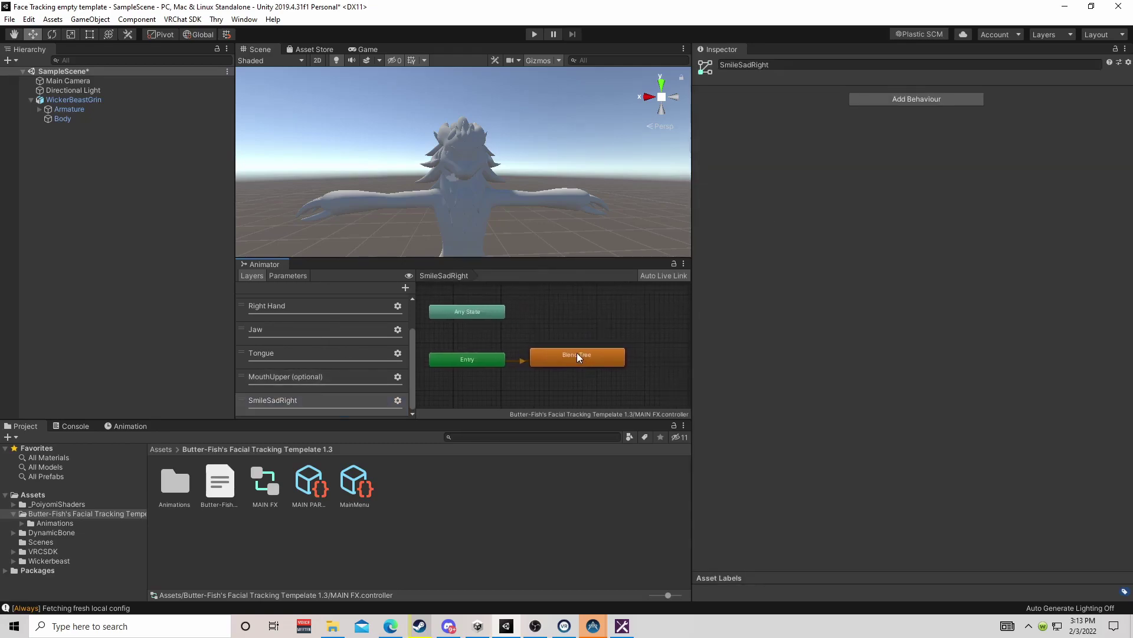
Replace the old SmileSadRight Blend Tree state with a new blend tree state beside Entry
click(576, 355)
right_click(576, 355)
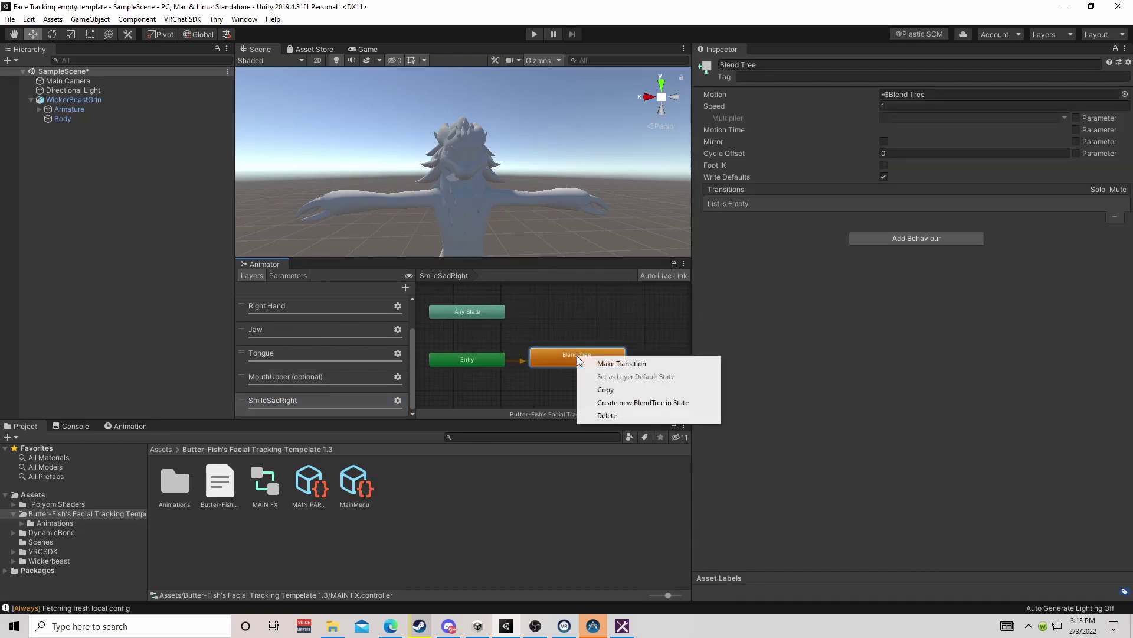
click(628, 416)
right_click(544, 339)
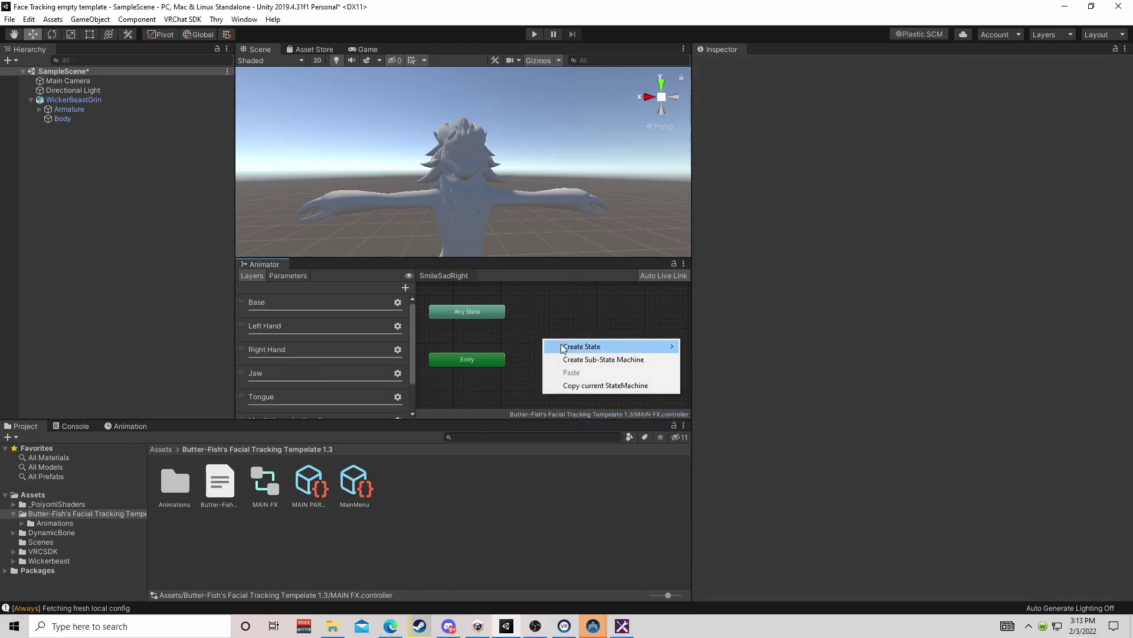
mouse_move(584, 346)
click(703, 373)
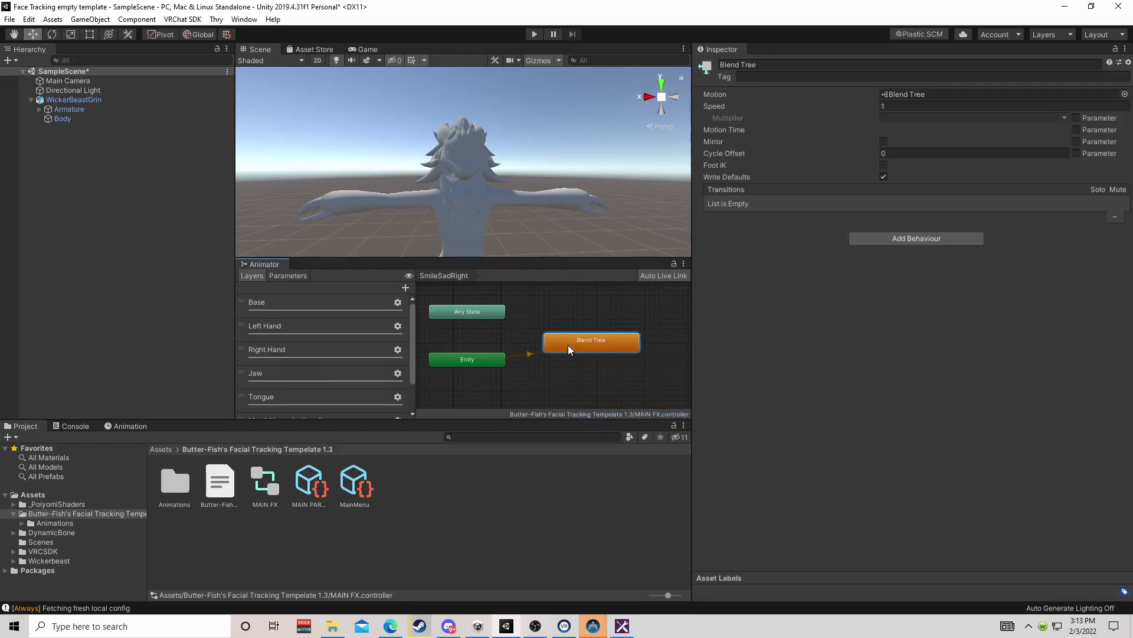
drag(567, 345, 557, 314)
Open the new blend tree and add three empty motion slots
double_click(561, 314)
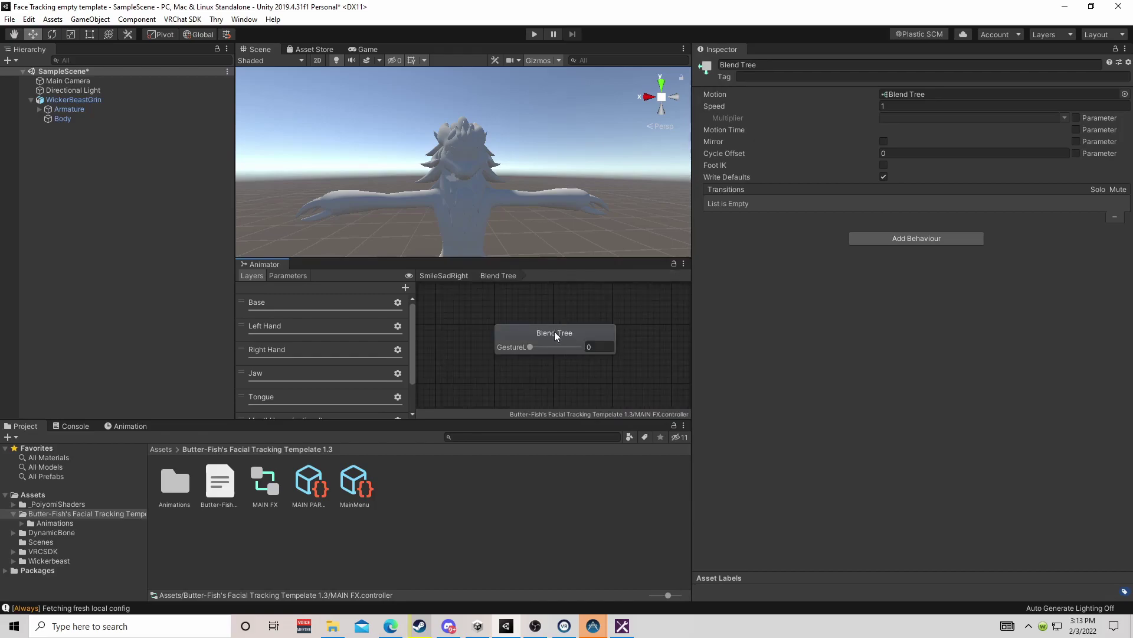
click(554, 331)
right_click(555, 331)
click(594, 338)
right_click(555, 333)
click(584, 340)
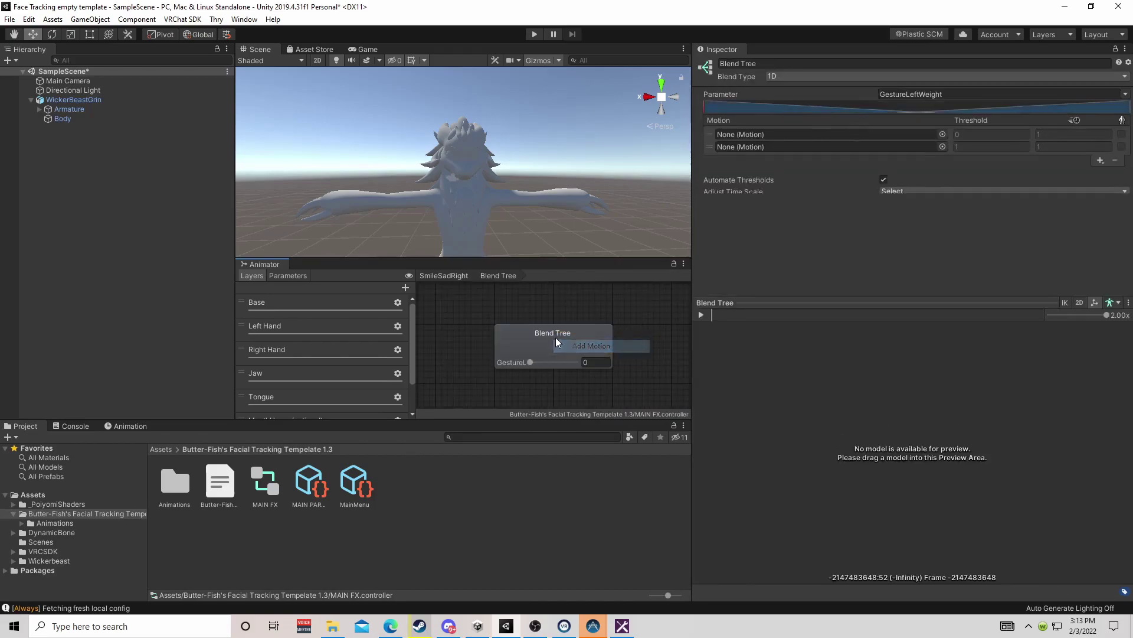
right_click(555, 335)
click(584, 342)
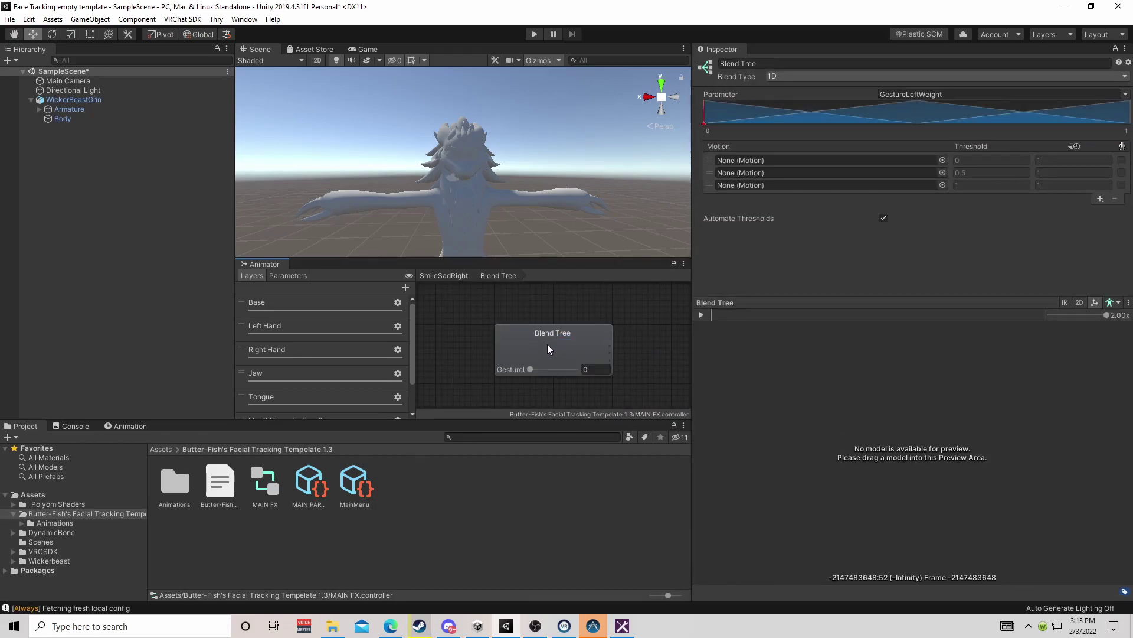
Assign Face Idle to the second motion, turn off Automate Thresholds, and set its threshold to 0
click(942, 173)
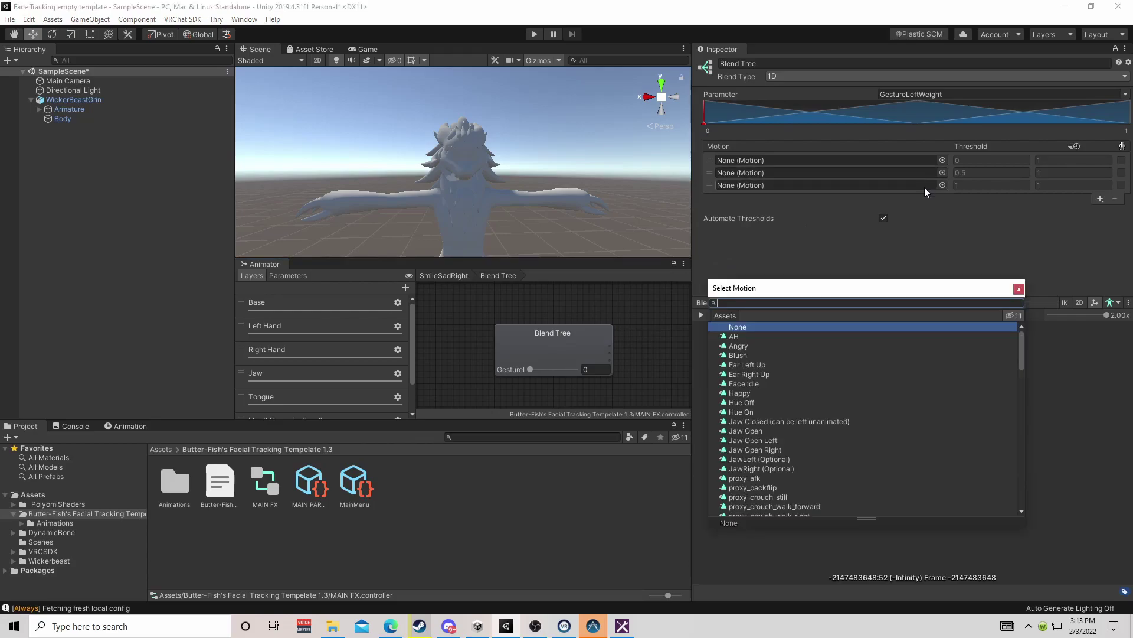
text(fac)
click(745, 337)
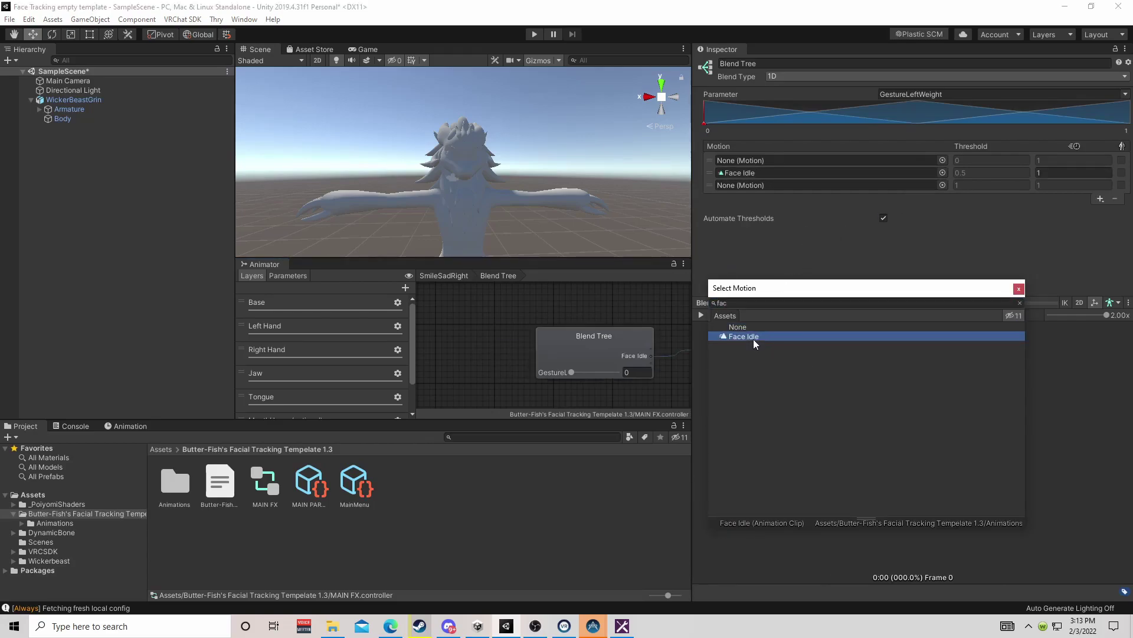
click(1018, 288)
click(884, 218)
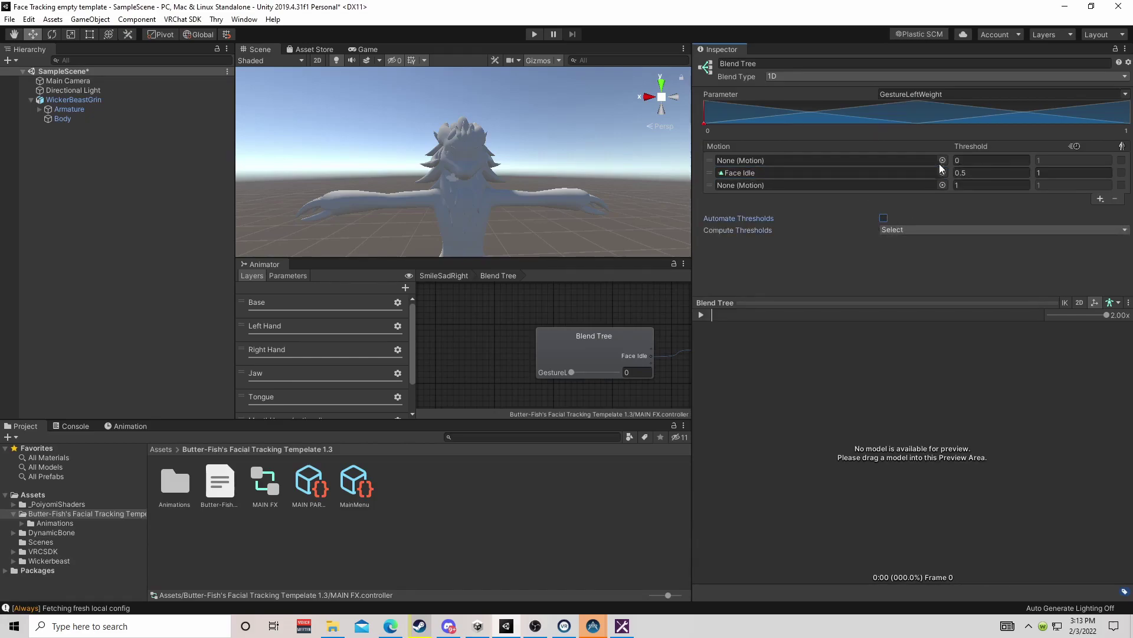
click(987, 174)
text(0)
key(shift+Tab)
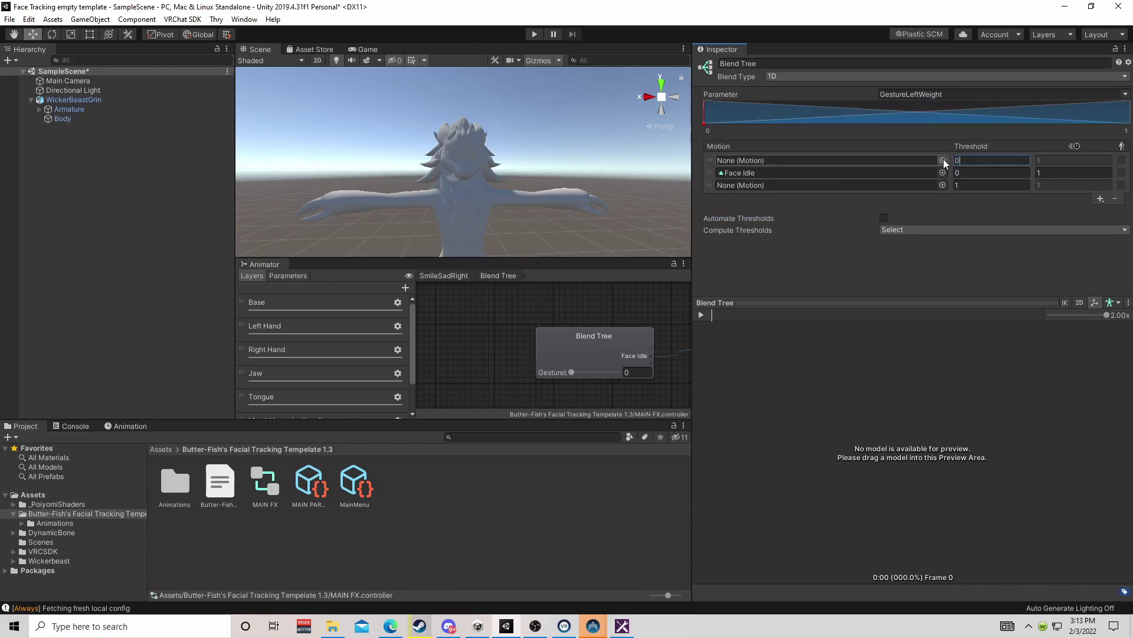
Assign Sad to the first motion slot and Smile Enabled to the third
middle_drag(650, 307, 632, 291)
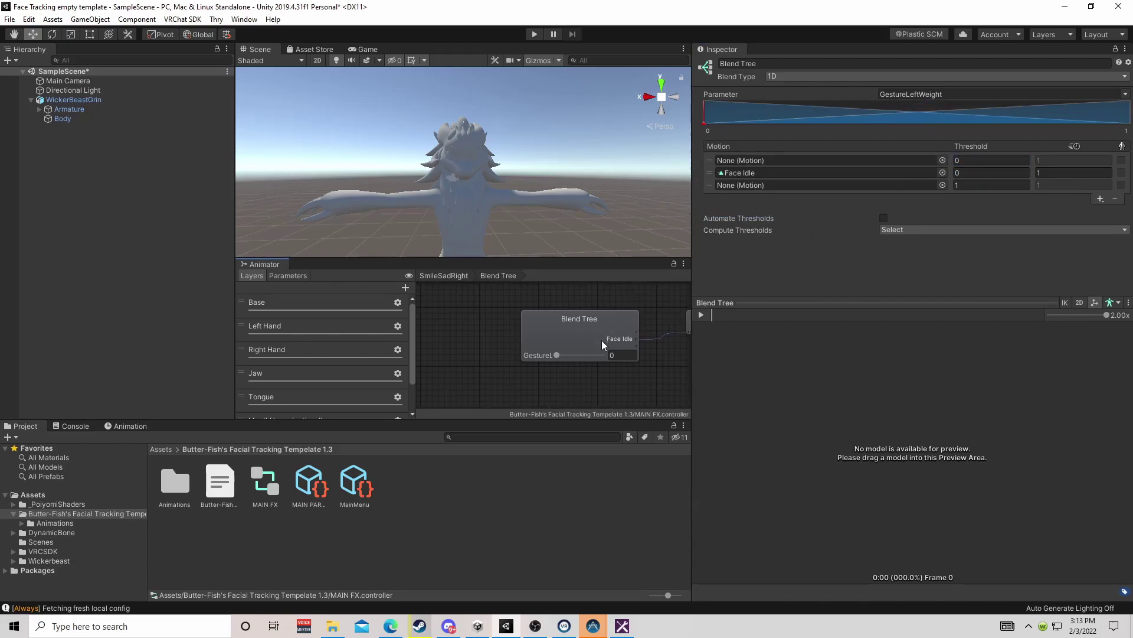
click(943, 160)
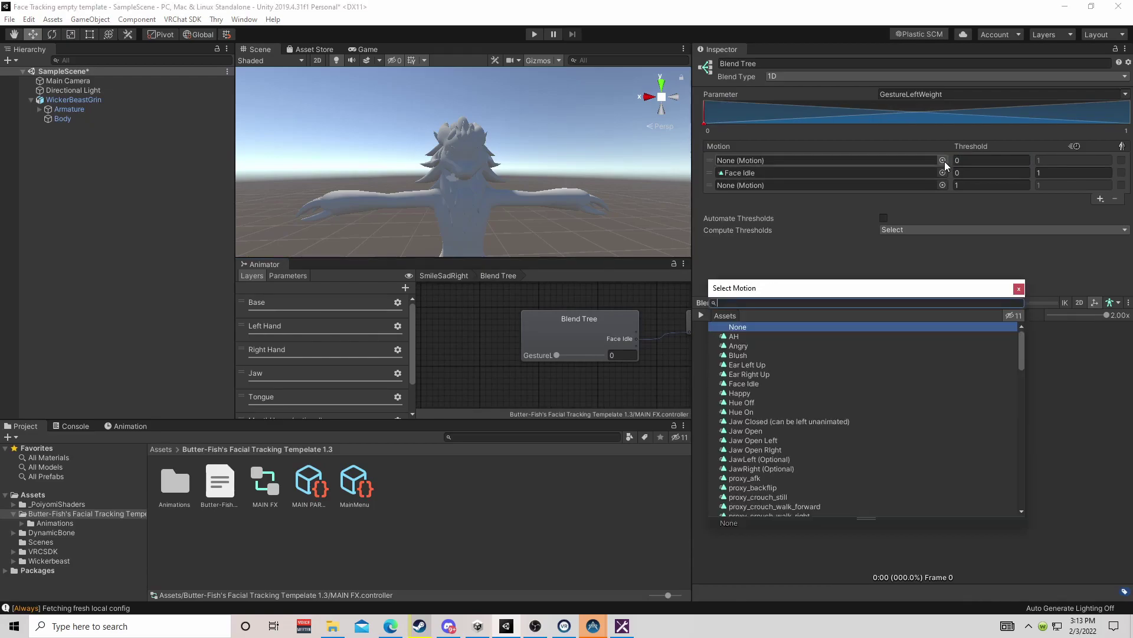
text(sad)
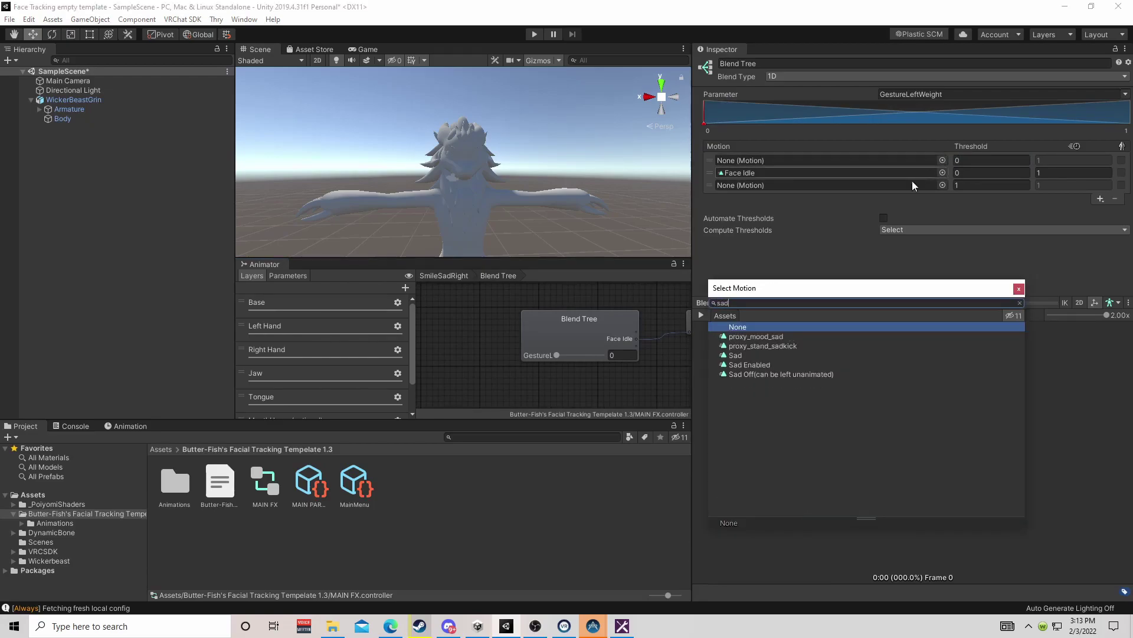
click(740, 355)
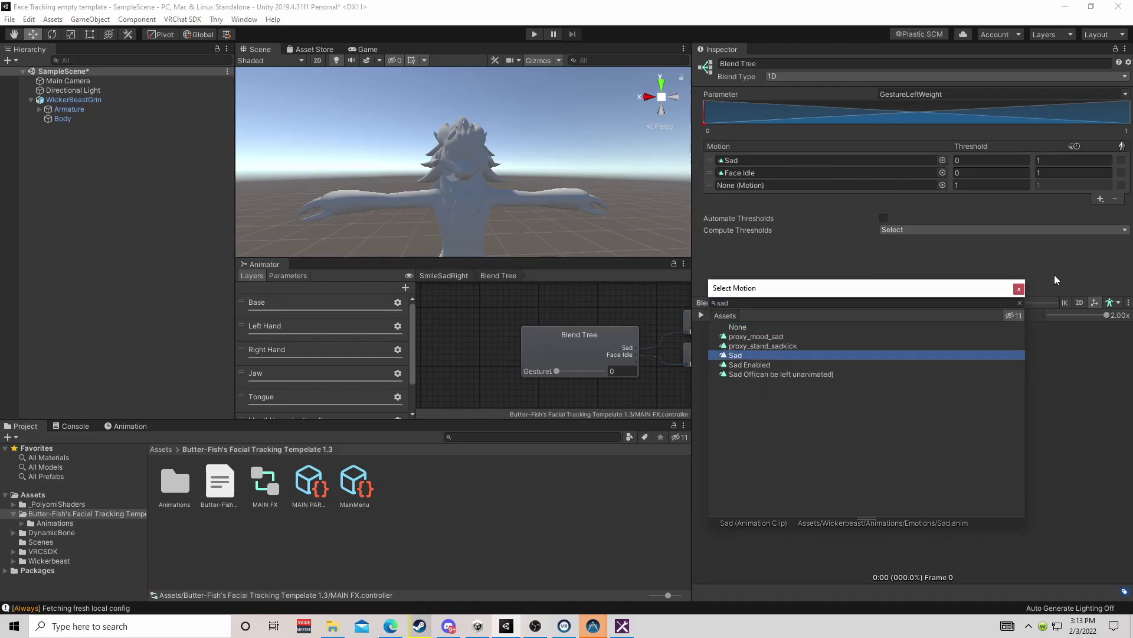
click(1019, 289)
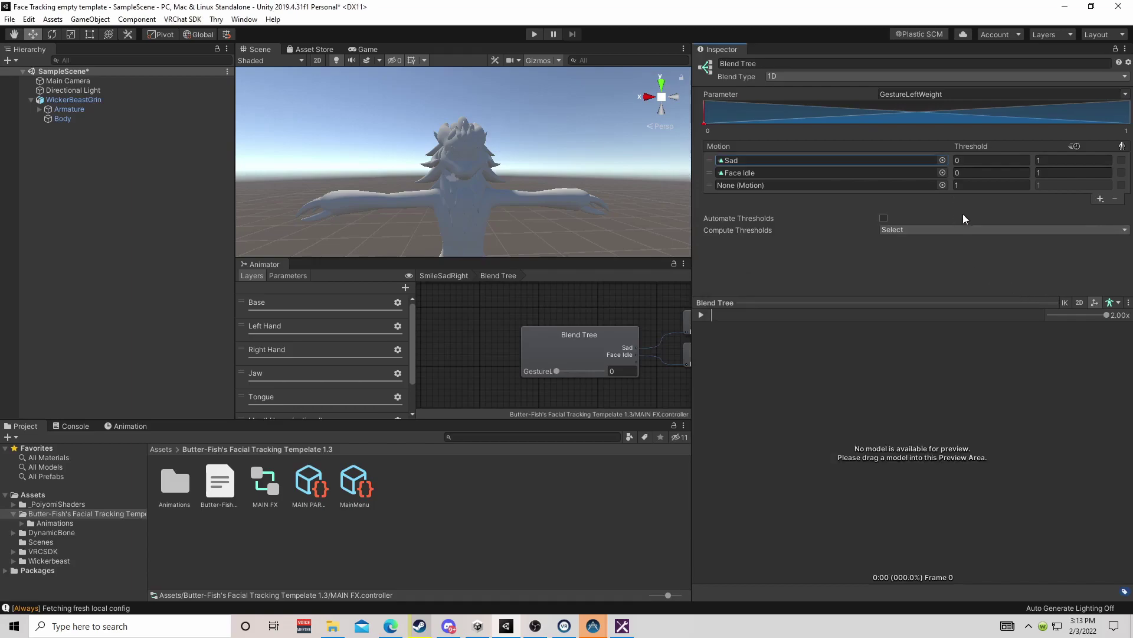
click(942, 185)
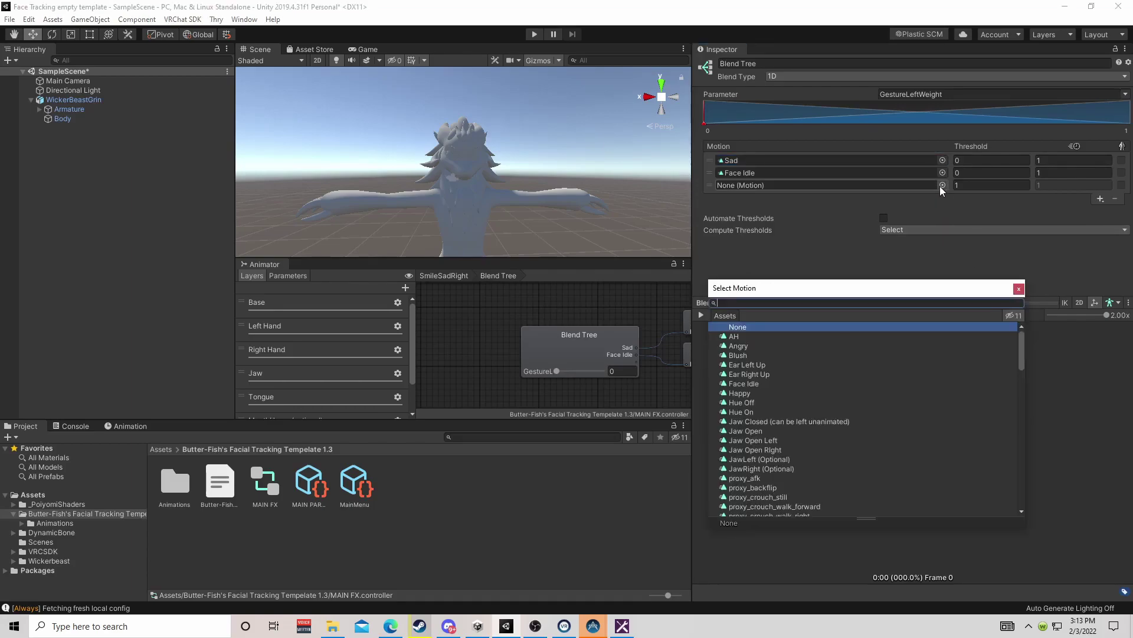
text(sm)
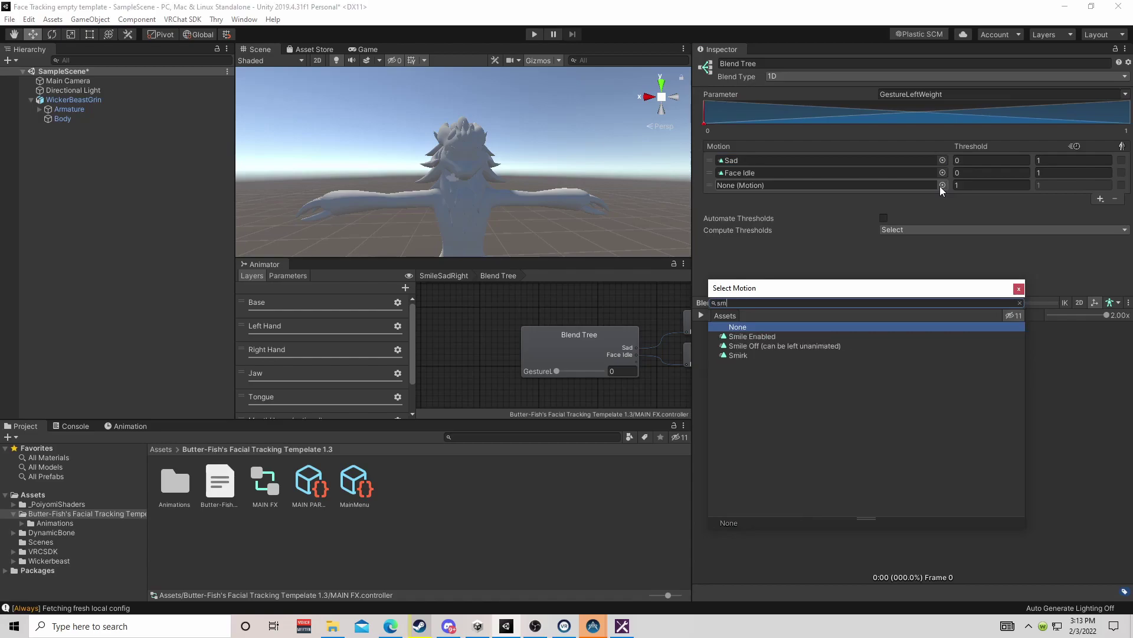
click(778, 336)
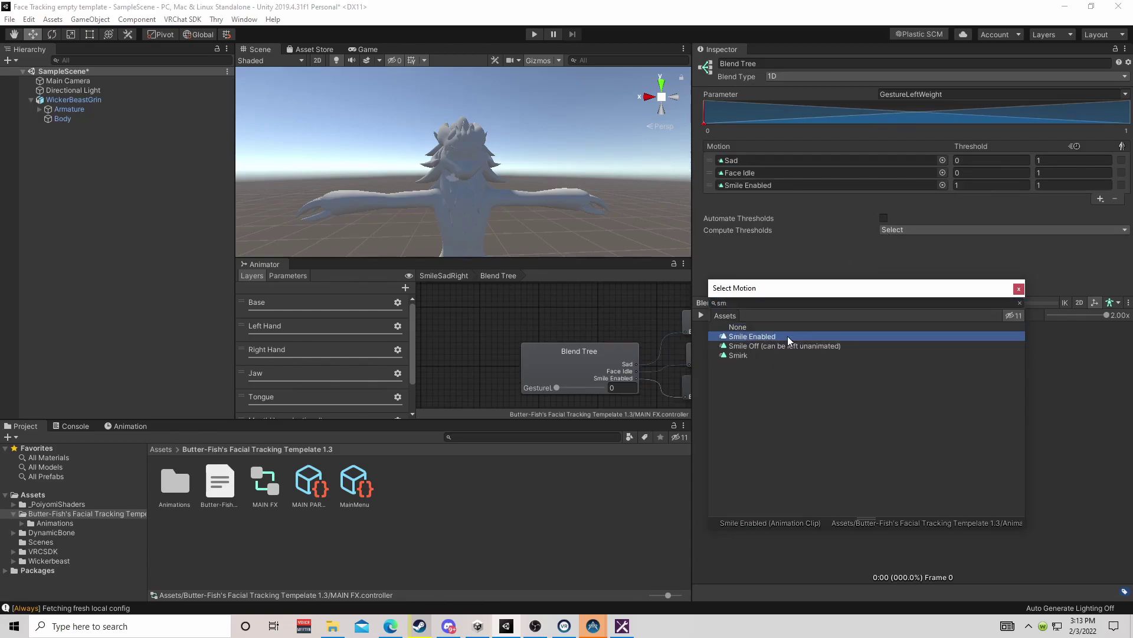
click(1019, 288)
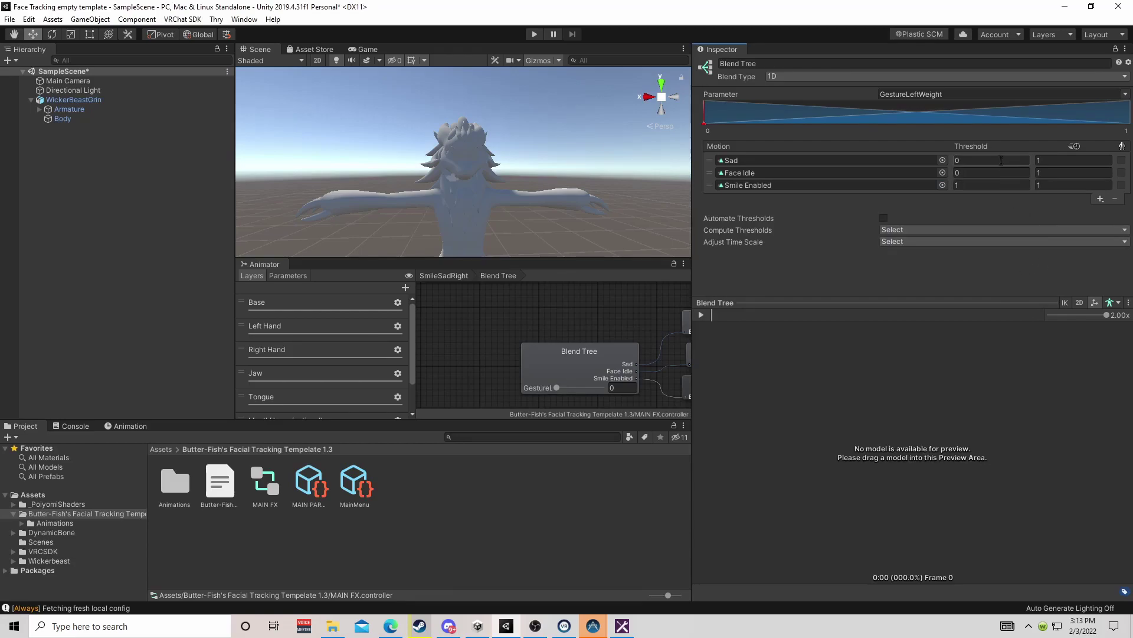
Set the Sad threshold to -1 and bring the three motion nodes into view
click(1000, 159)
text(-1)
click(970, 174)
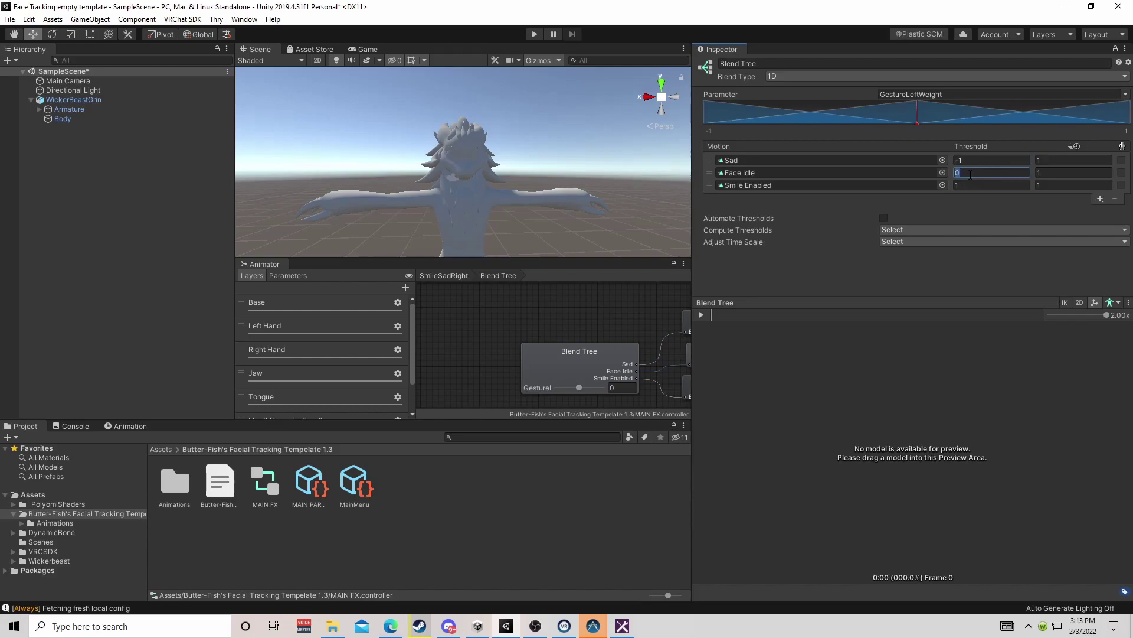
middle_drag(622, 354, 517, 338)
scroll(517, 337, down, 2)
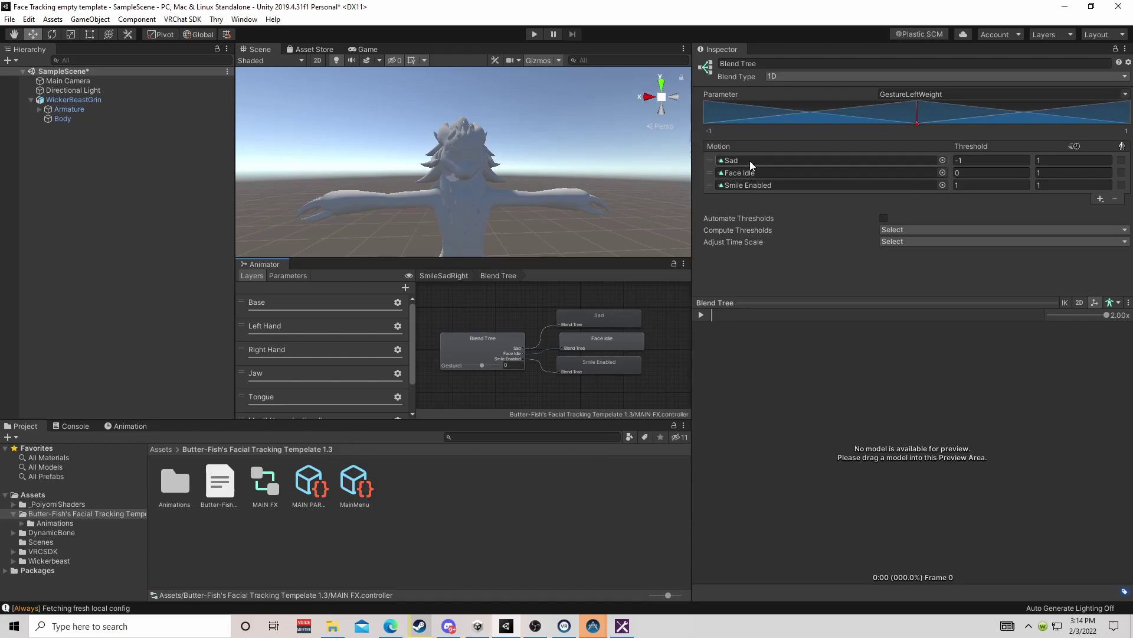
Open the Animations folder to list Jaw, Sad, Smile, Tongue, UpperLip and Face Idle
double_click(179, 489)
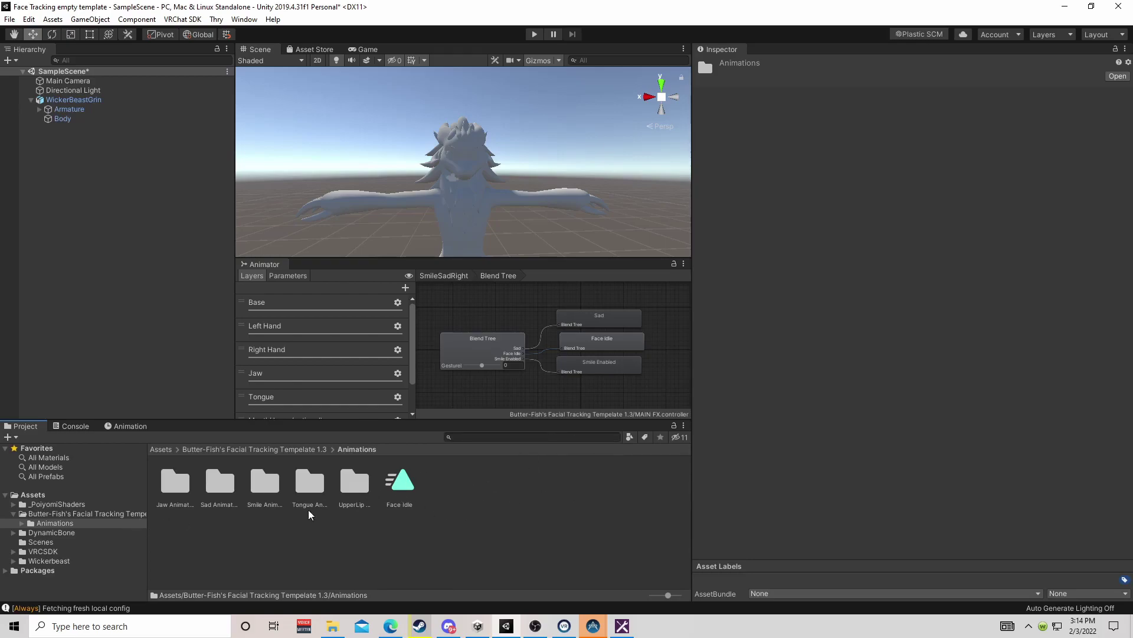
Select WickerBeastGrin and open its MAIN PARAM expression parameters asset
click(124, 101)
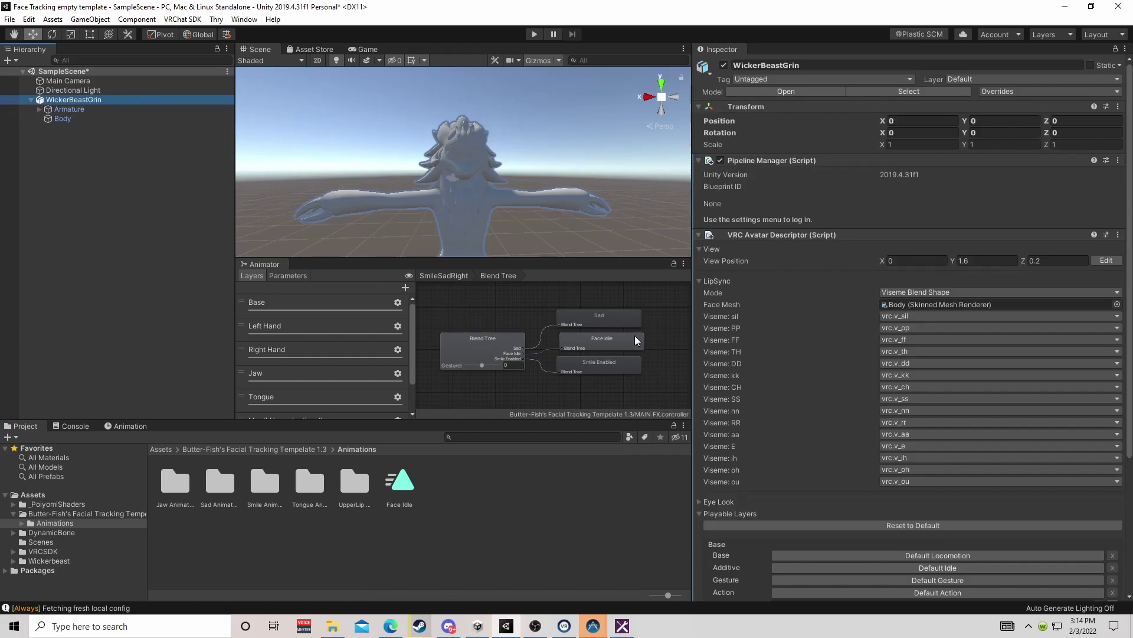
scroll(883, 480, down, 10)
click(922, 555)
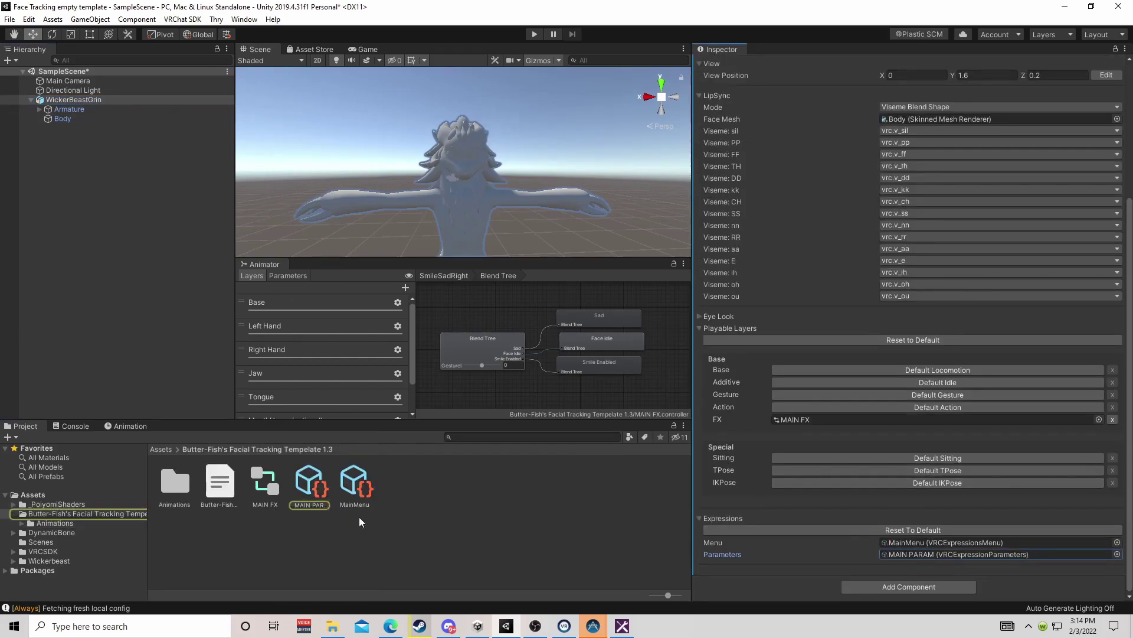
click(311, 487)
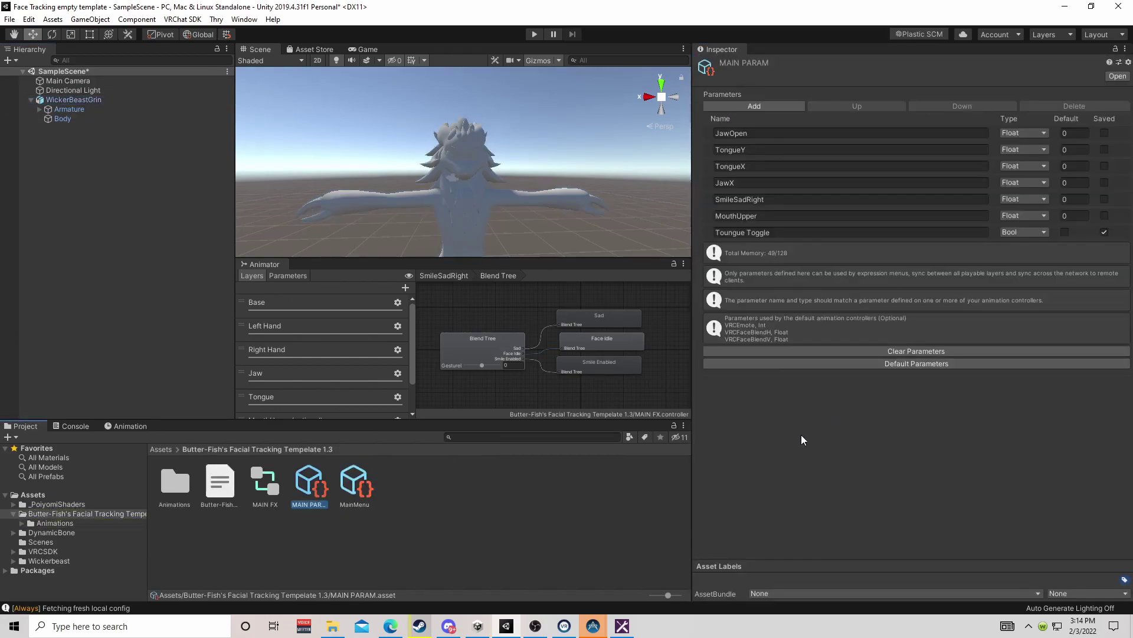